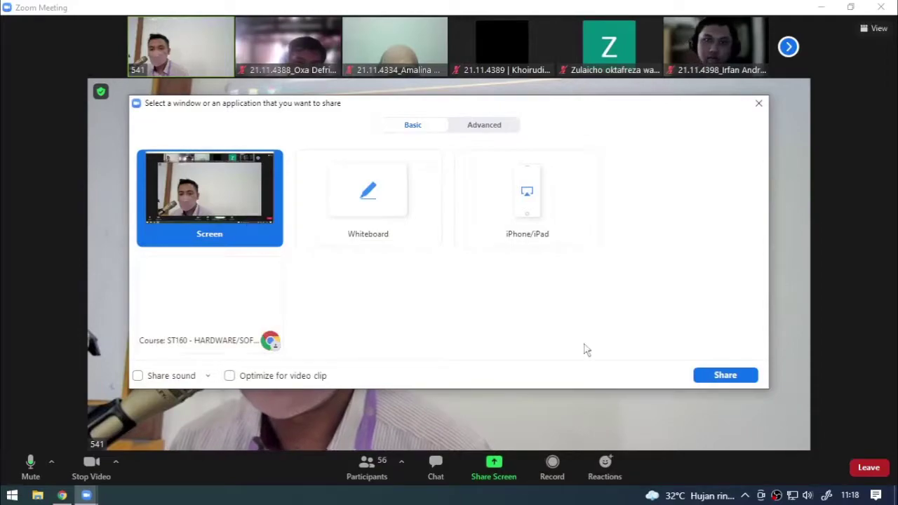
- Share the whole screen in the meeting and open the Prepost Test VGA assignment under Topic 2 of the ST160 course
click(730, 375)
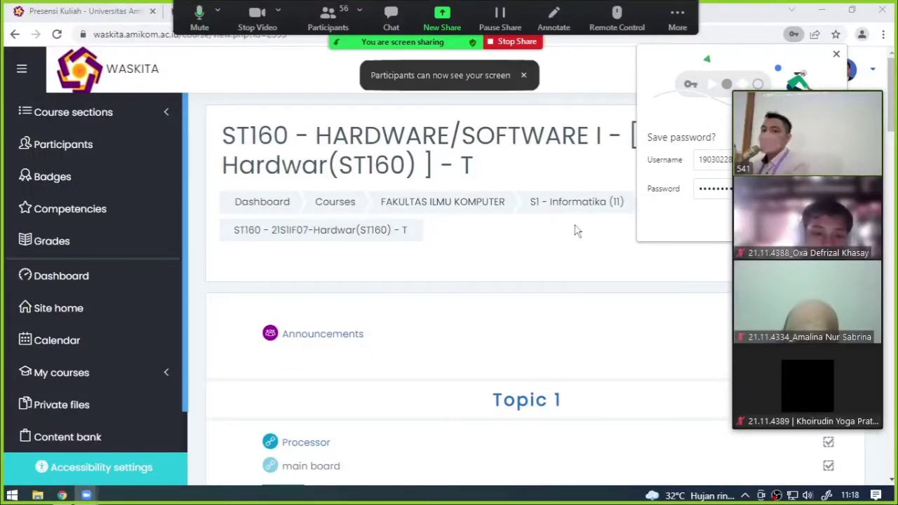
scroll(468, 349, down, 3)
scroll(469, 348, down, 10)
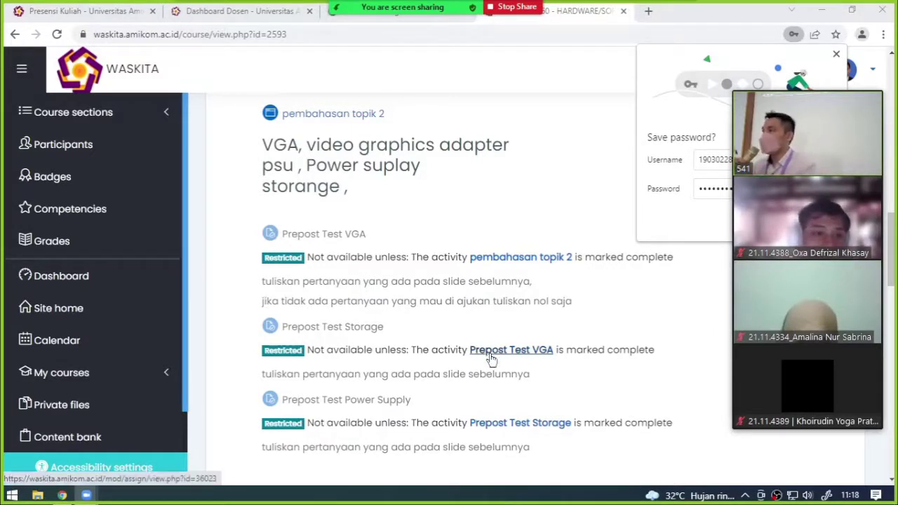
mouse_move(816, 159)
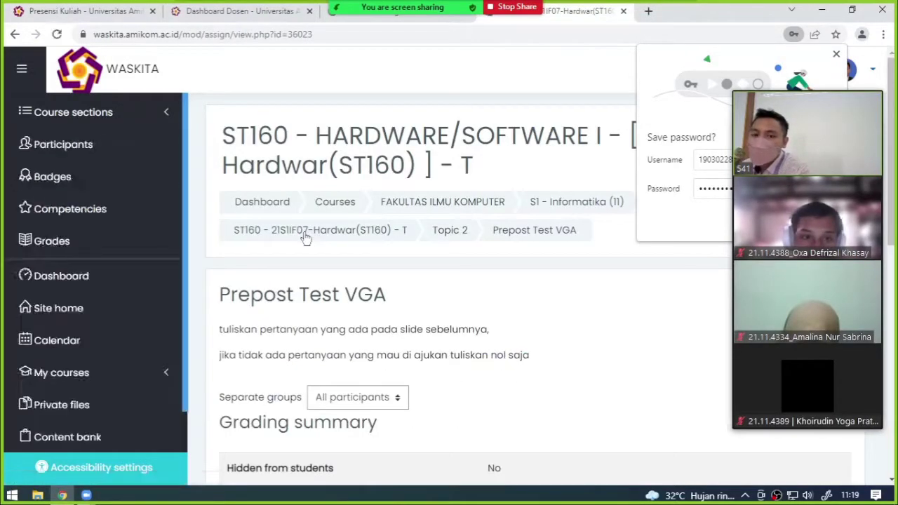
- Review the grading summary of the Prepost Test VGA assignment and dismiss the browser's offer to save the password
scroll(316, 288, down, 3)
scroll(317, 295, down, 2)
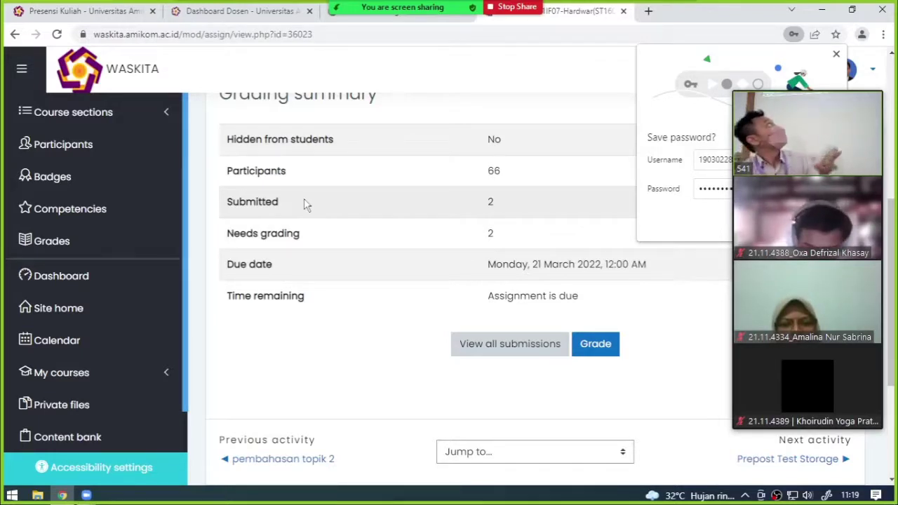
click(835, 55)
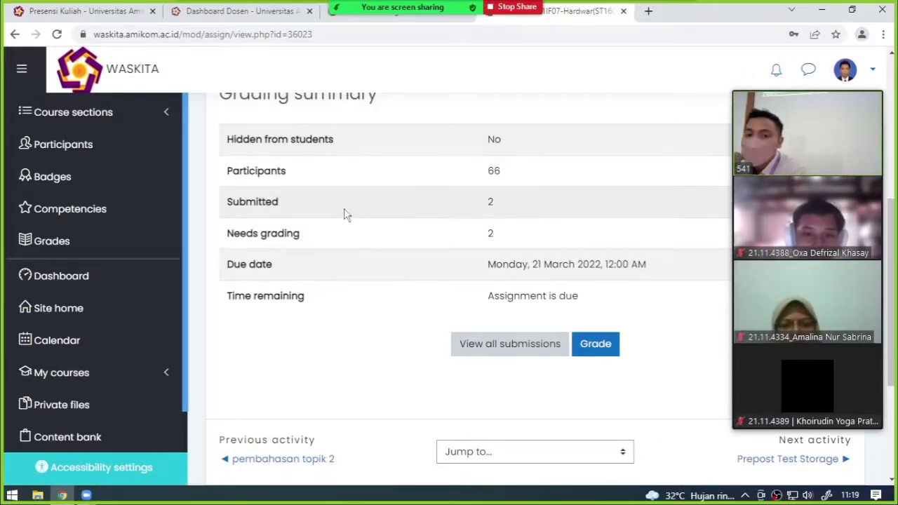
scroll(335, 223, down, 3)
scroll(340, 239, up, 4)
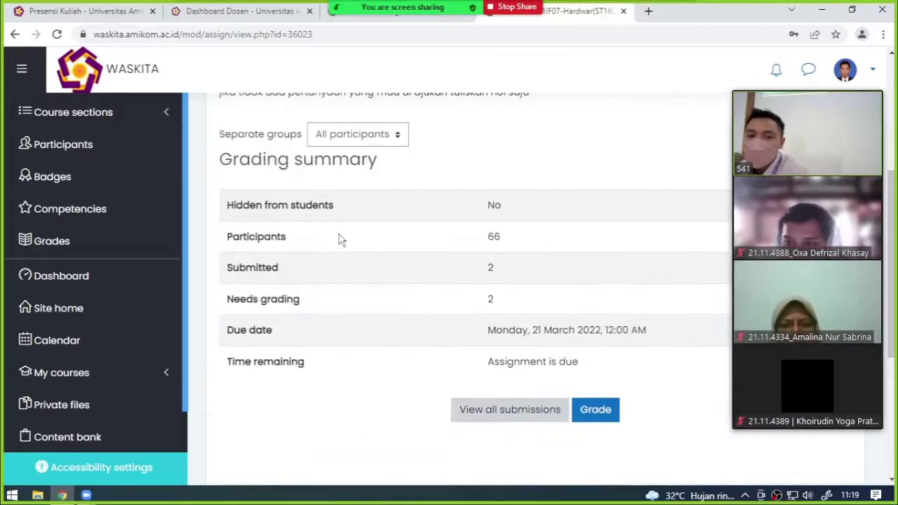
scroll(298, 169, up, 2)
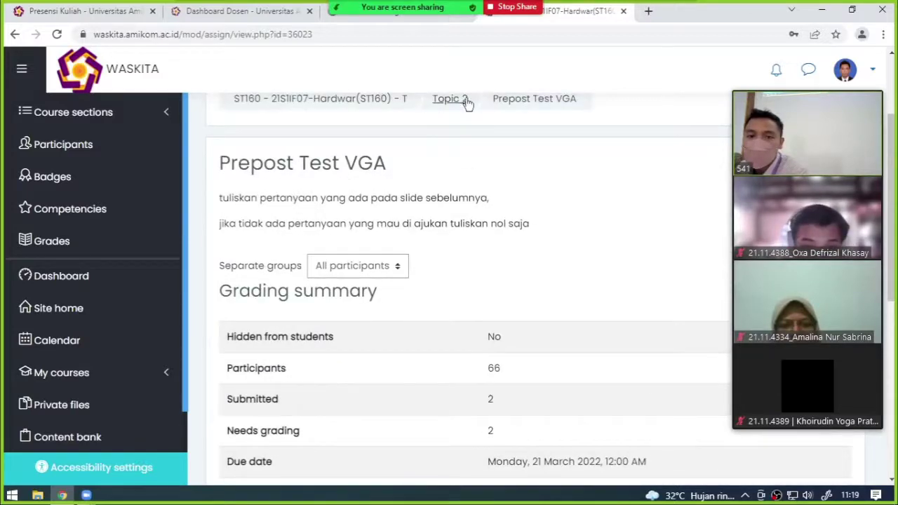
- Return to the course page at Topic 2 and reduce the meeting's video panel to the active speaker only
click(465, 100)
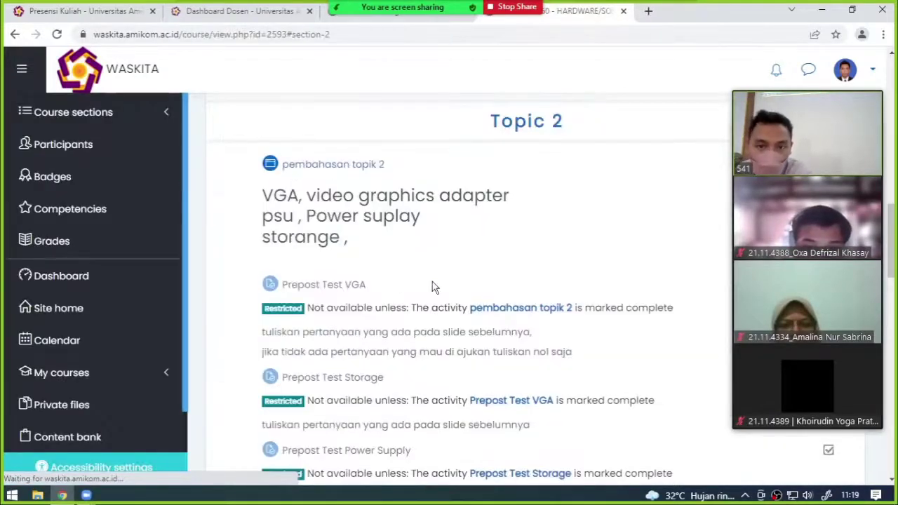
scroll(433, 287, up, 10)
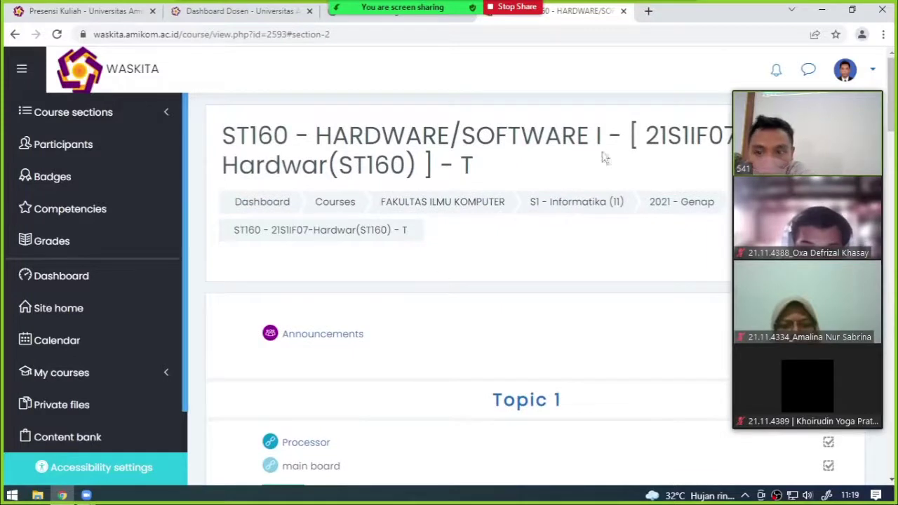
click(765, 85)
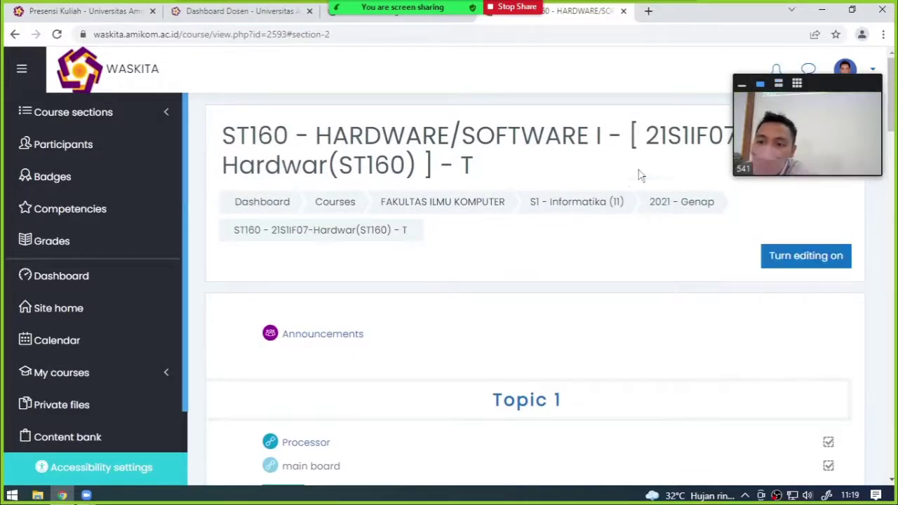
- Browse the S1 - Informatika (11) and FAKULTAS ILMU KOMPUTER course categories and open the course overview on the WASKITA dashboard
click(576, 203)
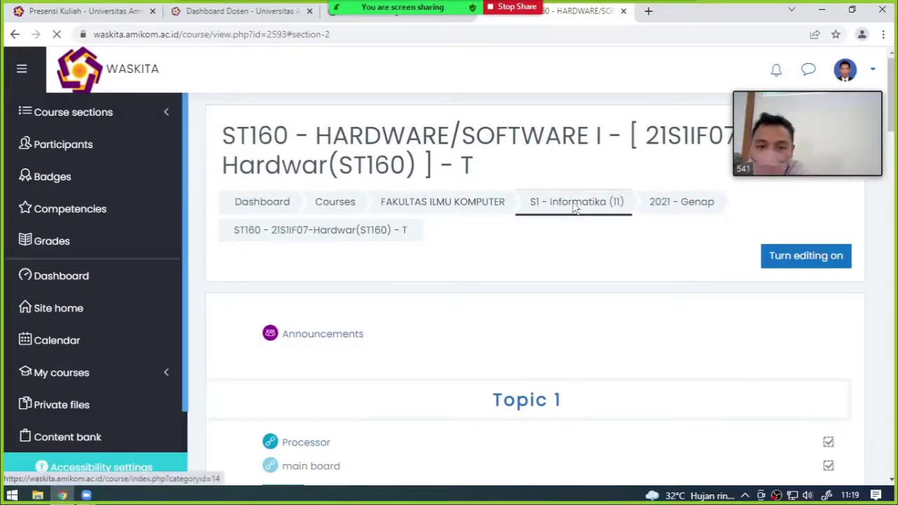
click(385, 174)
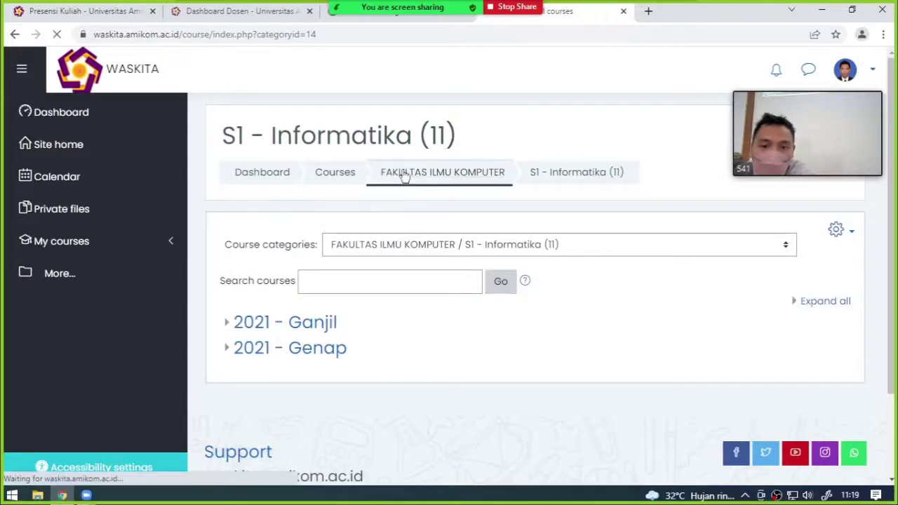
scroll(353, 344, down, 2)
scroll(353, 344, down, 1)
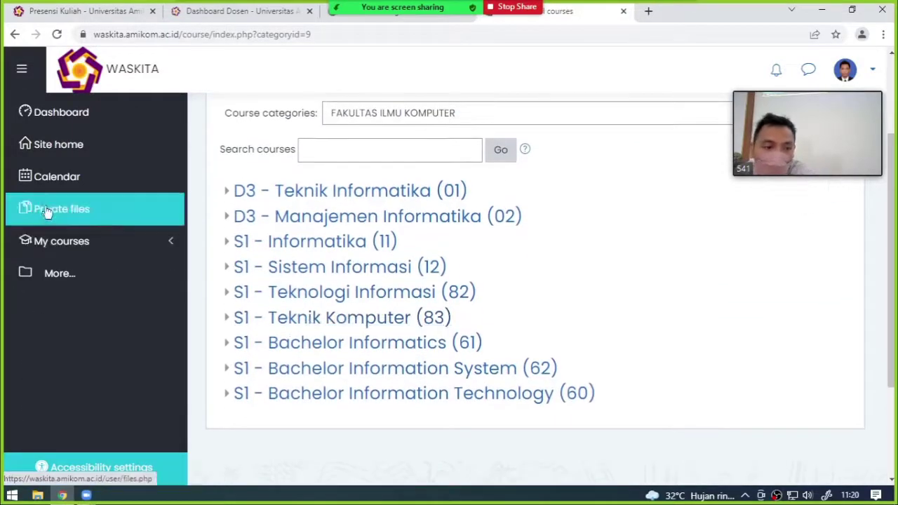
click(75, 121)
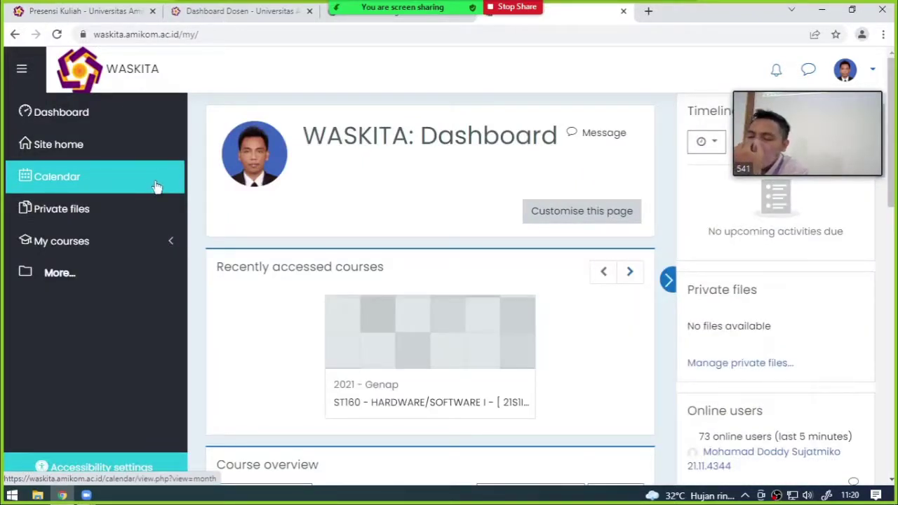
scroll(358, 370, down, 5)
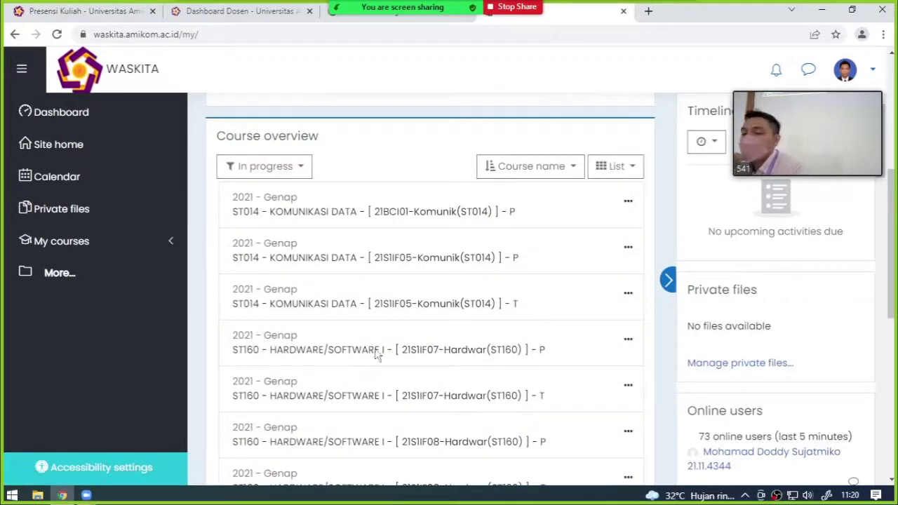
- Show the participants' videos as a gallery and open the meeting chat in a taller window clear of the course list
mouse_move(742, 167)
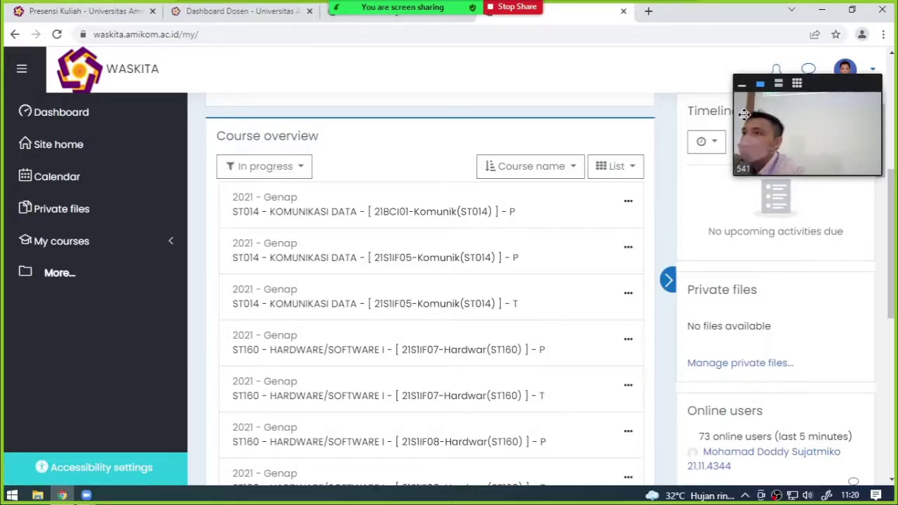
click(798, 84)
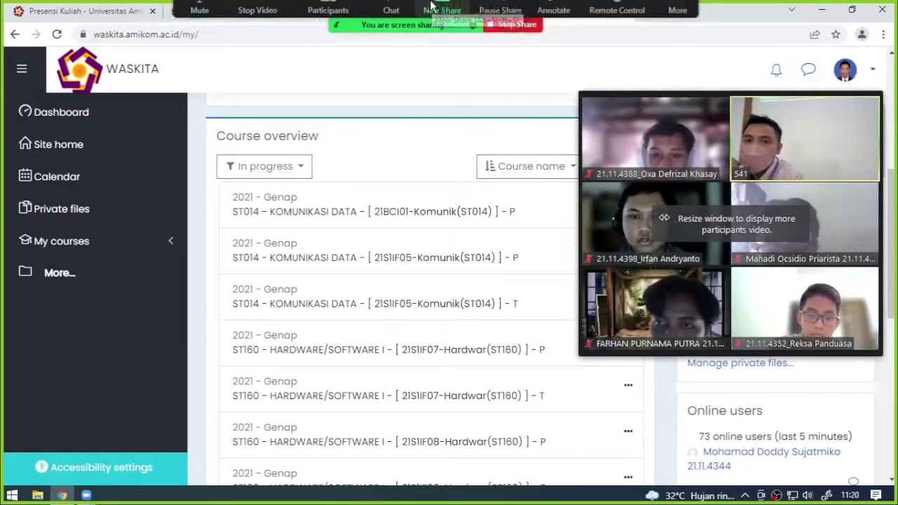
click(401, 21)
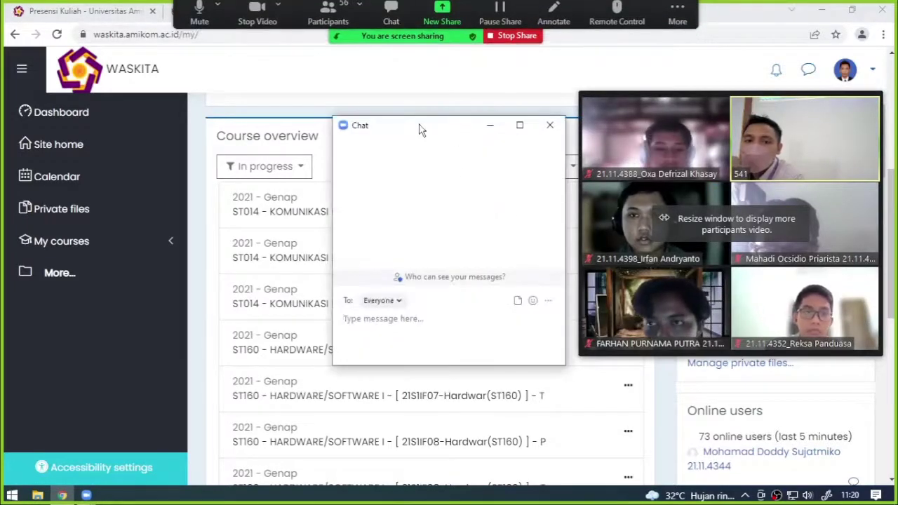
drag(423, 131, 108, 21)
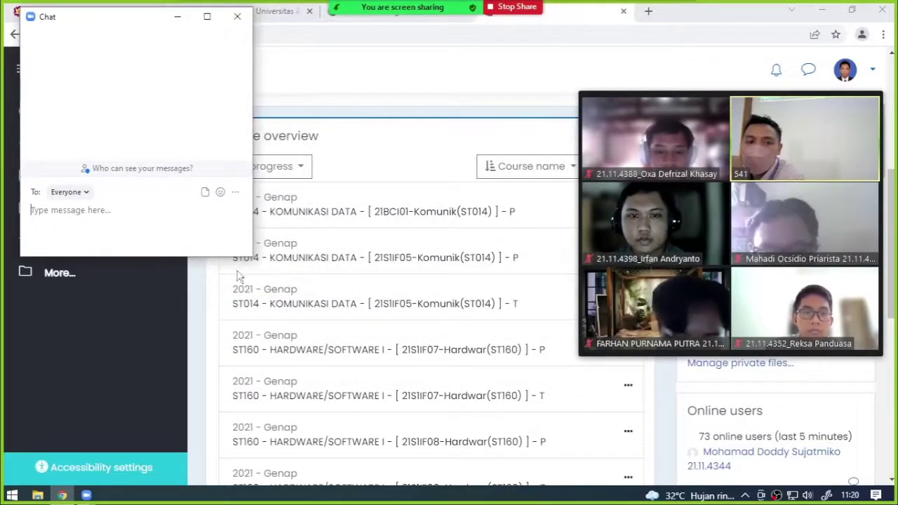
drag(236, 256, 183, 456)
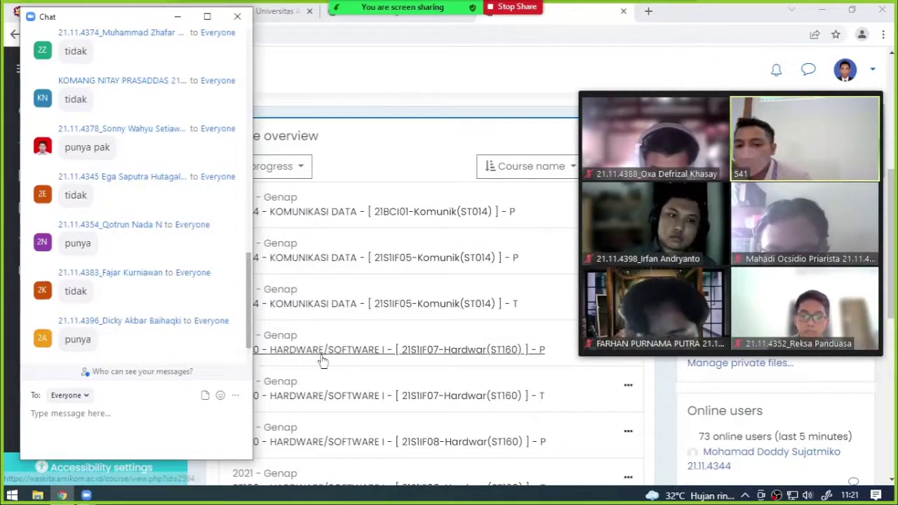
- Open the course ST160 - HARDWARE/SOFTWARE I [ 21S1IF08-Hardwar(ST160) ] - T and its Prepost Test VGA assignment in Topic 2
scroll(337, 372, down, 2)
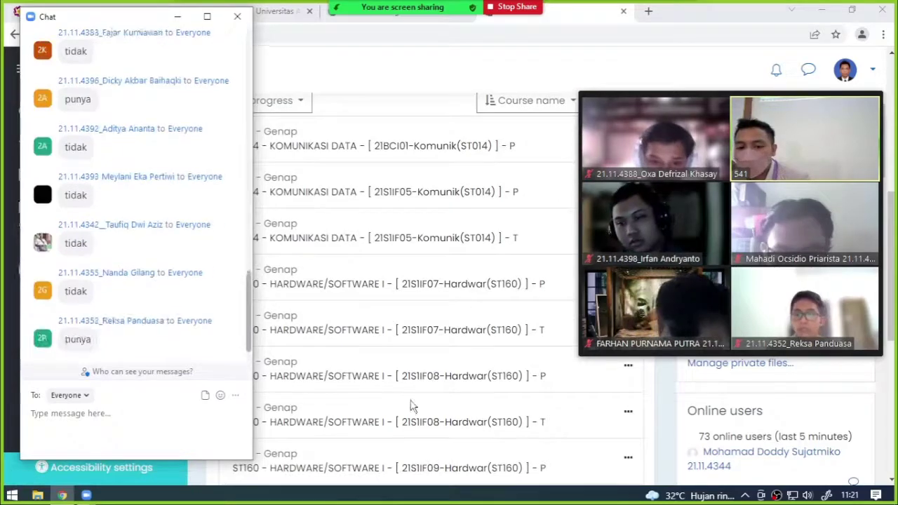
click(421, 431)
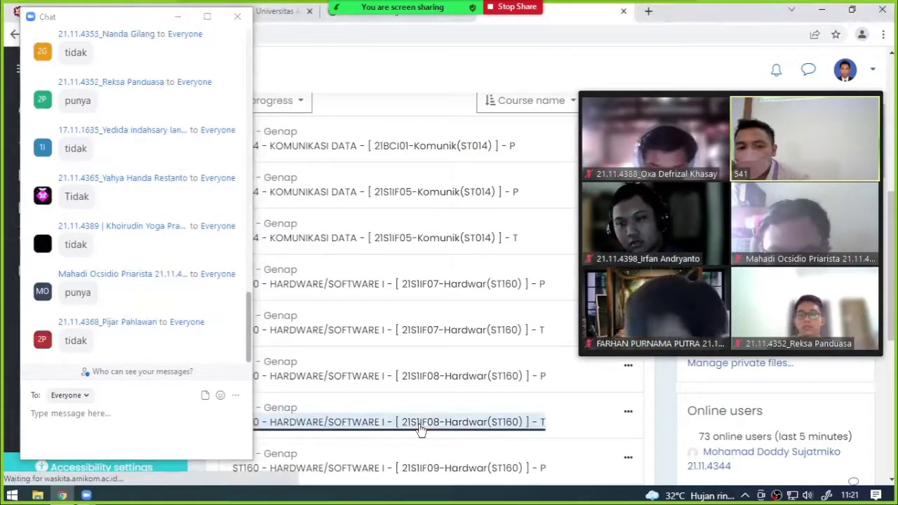
scroll(425, 414, down, 10)
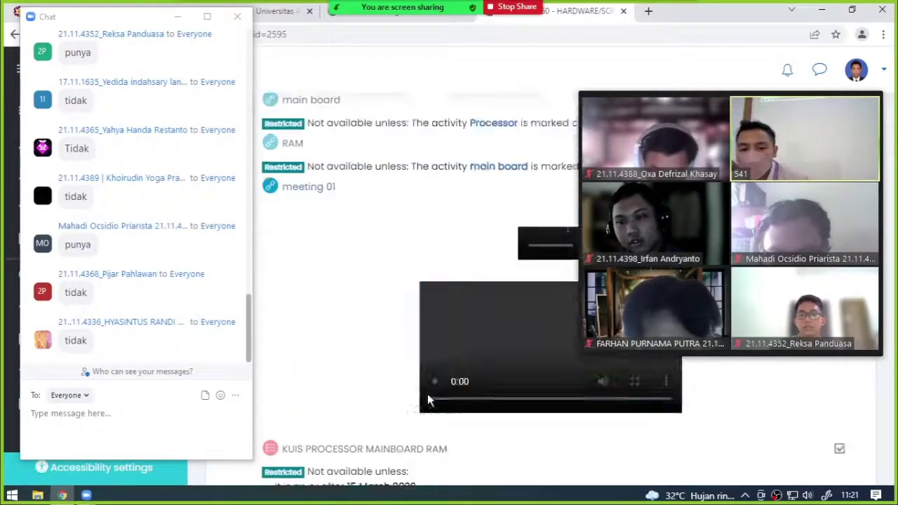
scroll(428, 394, down, 4)
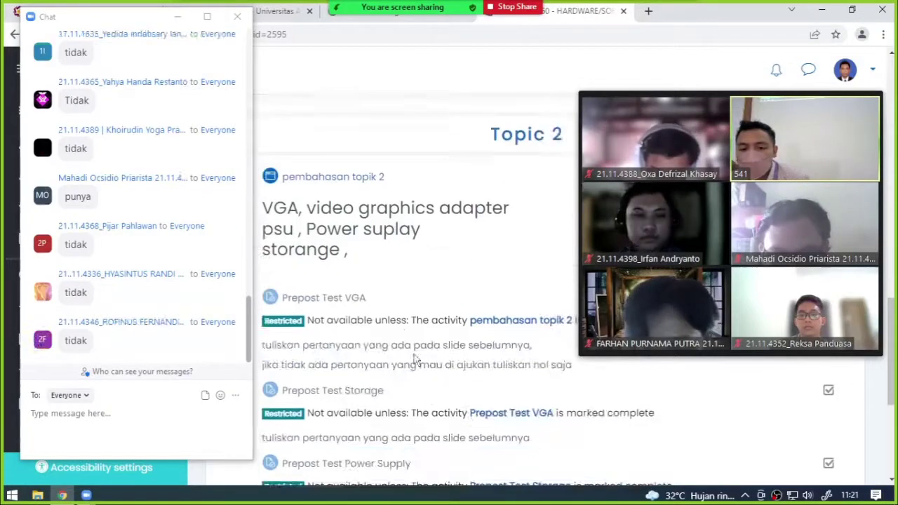
click(332, 302)
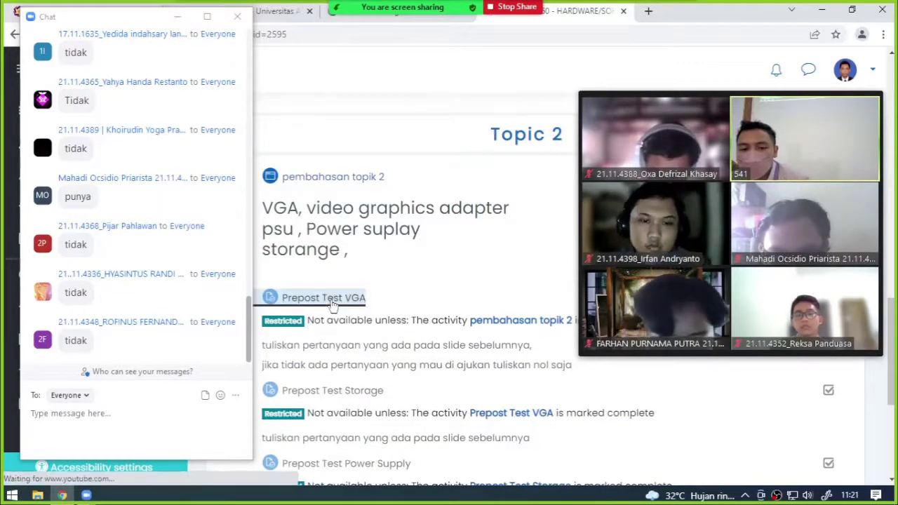
- Show all submissions of the Prepost Test VGA assignment and reduce the meeting's video panel to the active speaker
scroll(419, 355, down, 4)
scroll(415, 351, up, 1)
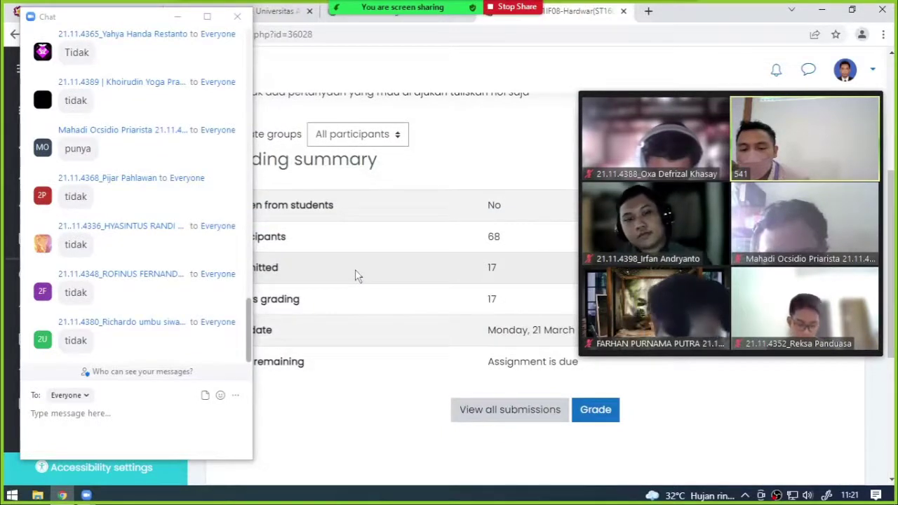
click(547, 410)
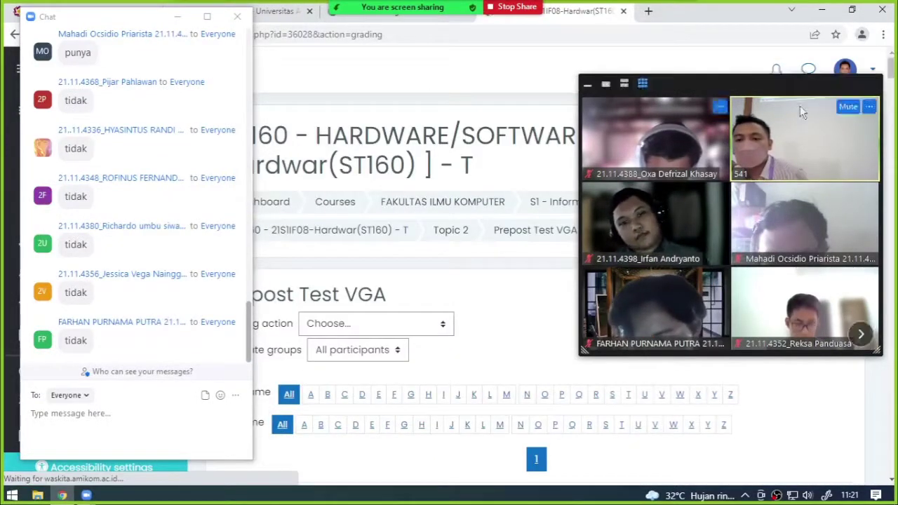
click(606, 84)
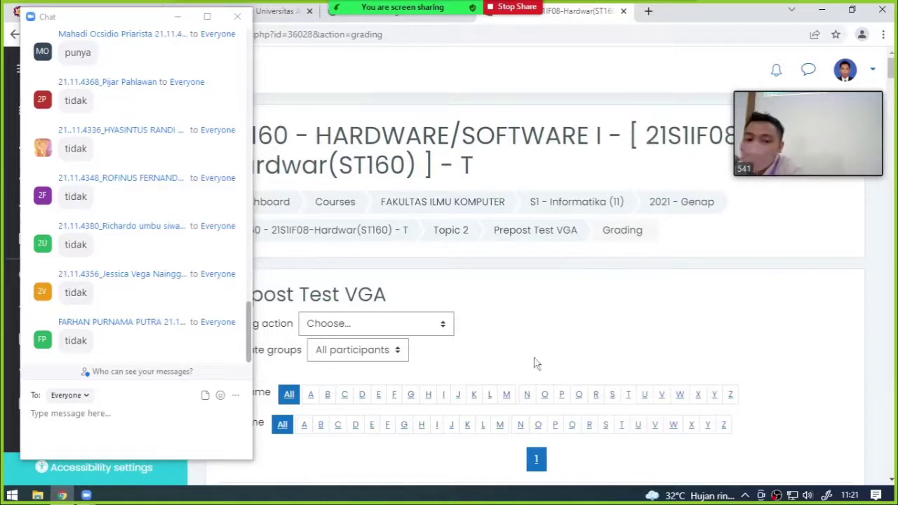
scroll(534, 363, down, 5)
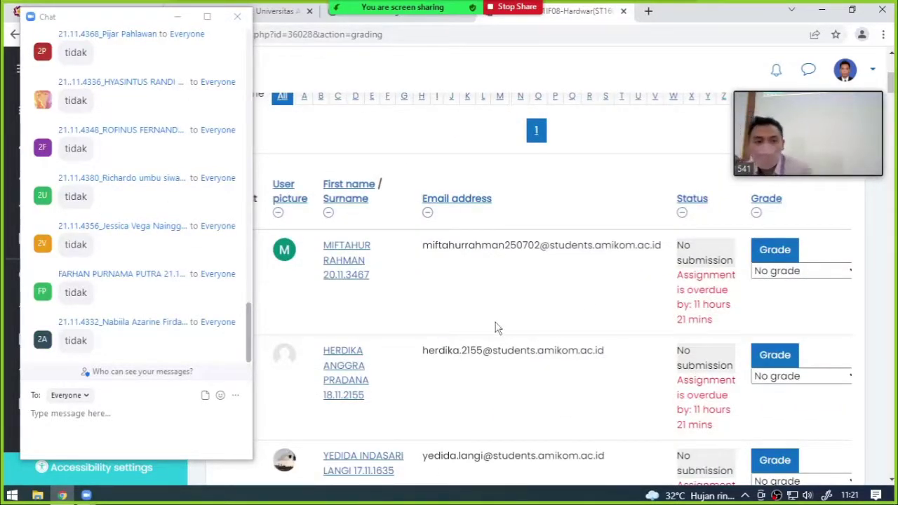
- Reduce the browser zoom until the online text column fits and look over the questions submitted by the students
key(ctrl+minus)
key(ctrl+minus)
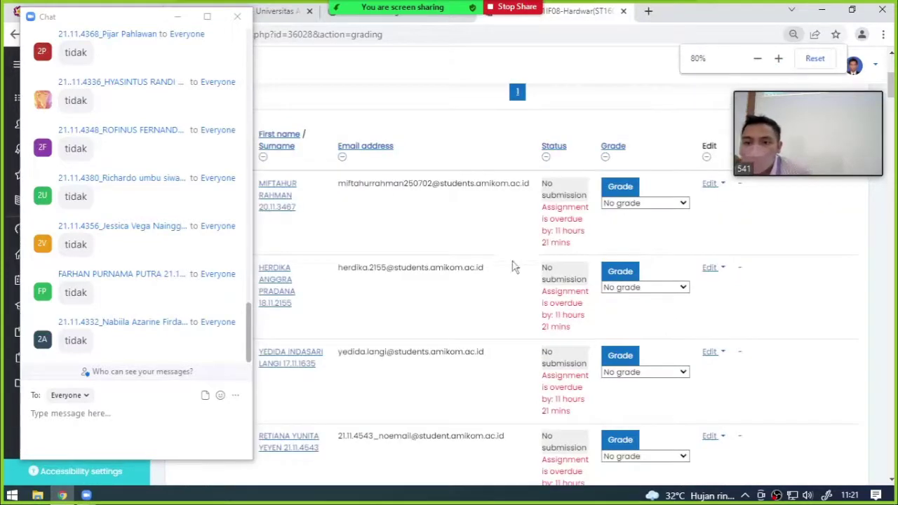
key(ctrl+minus)
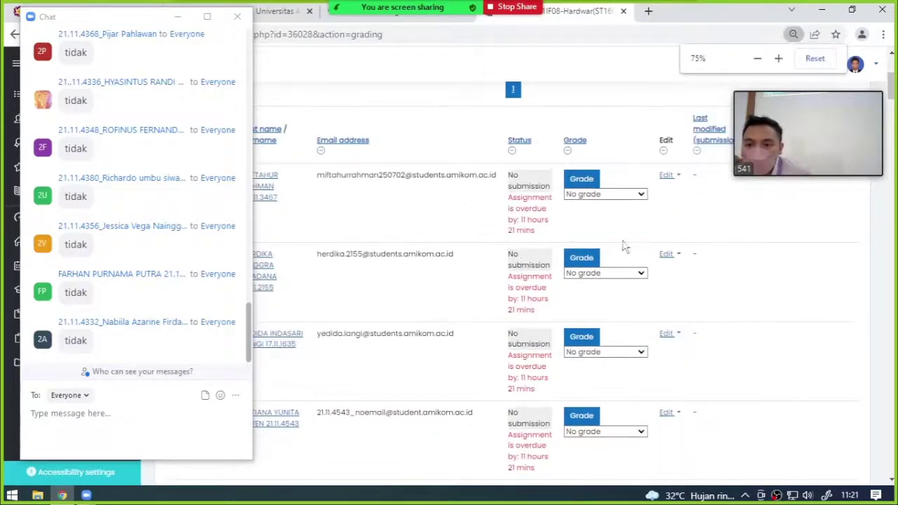
key(ctrl+minus)
scroll(679, 323, down, 3)
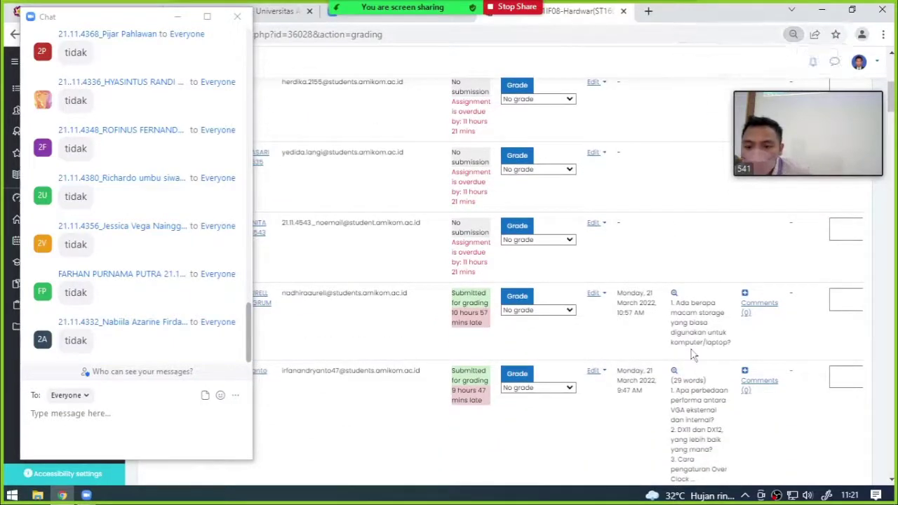
scroll(691, 355, up, 8)
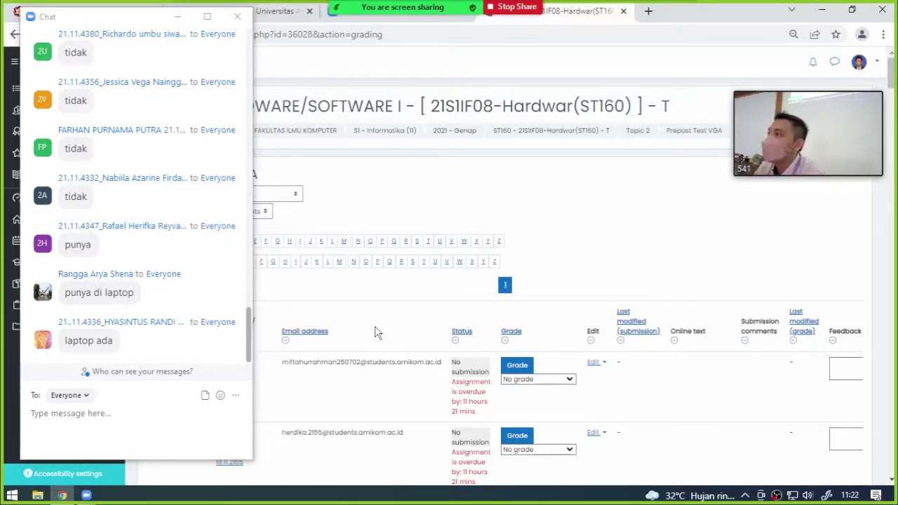
- Look over the first submitted questions in the grading table and check the new messages in the meeting chat
click(177, 16)
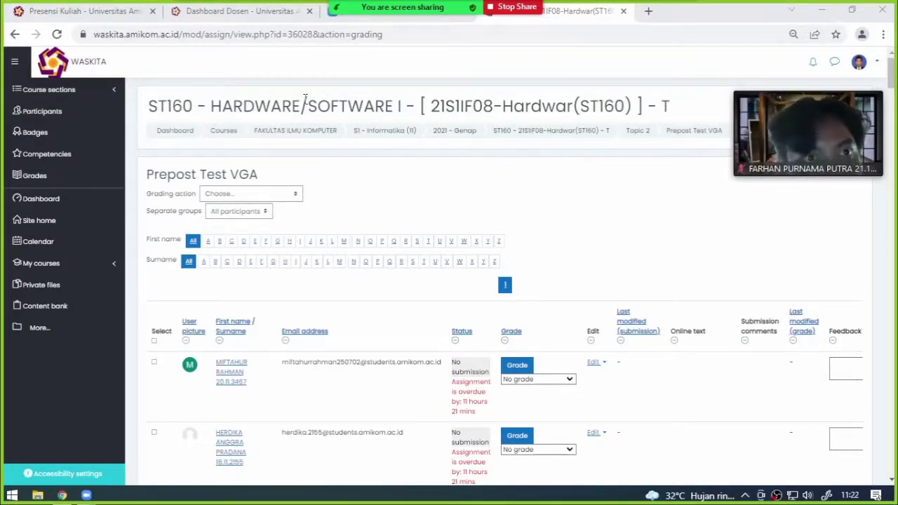
scroll(445, 266, down, 6)
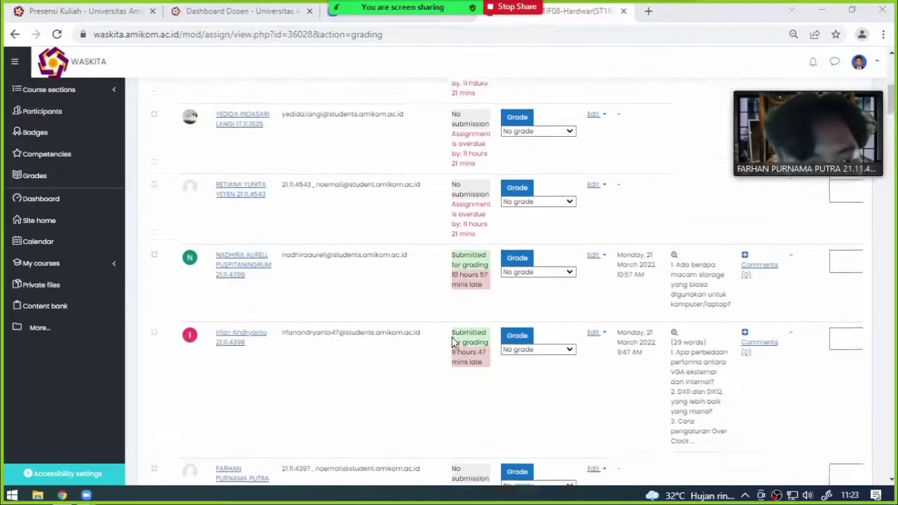
scroll(452, 342, down, 2)
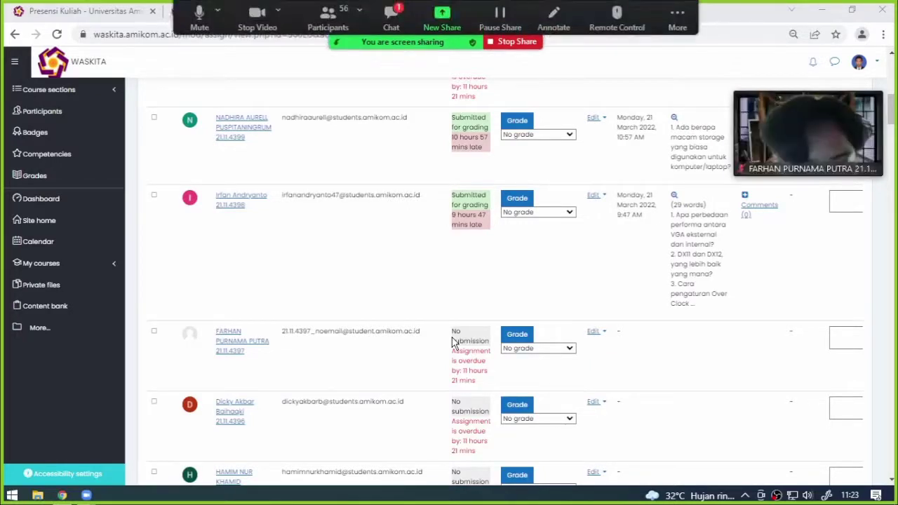
click(390, 18)
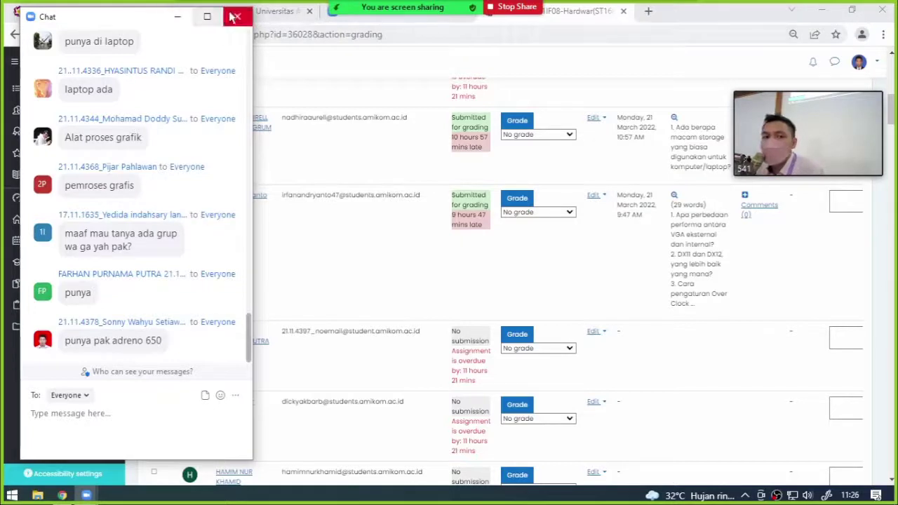
click(178, 16)
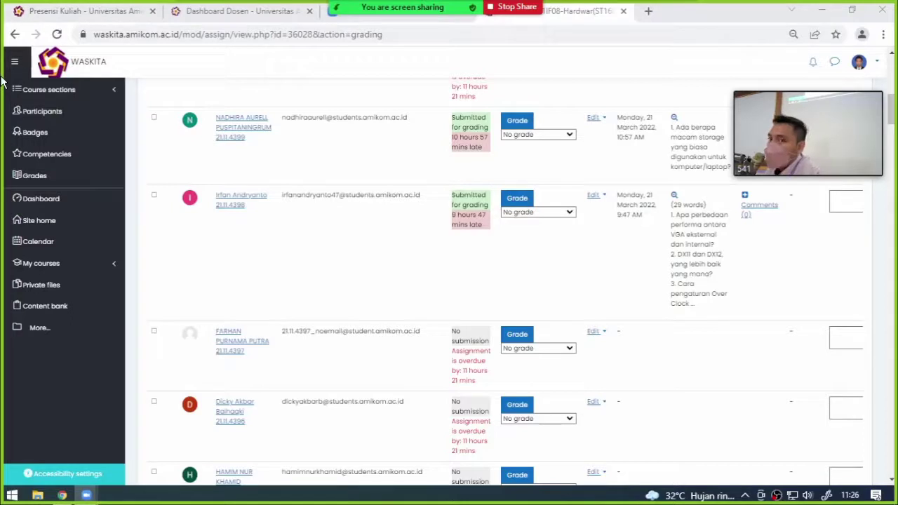
- Switch the meeting camera to OBSBOT Tiny Camera
mouse_move(781, 84)
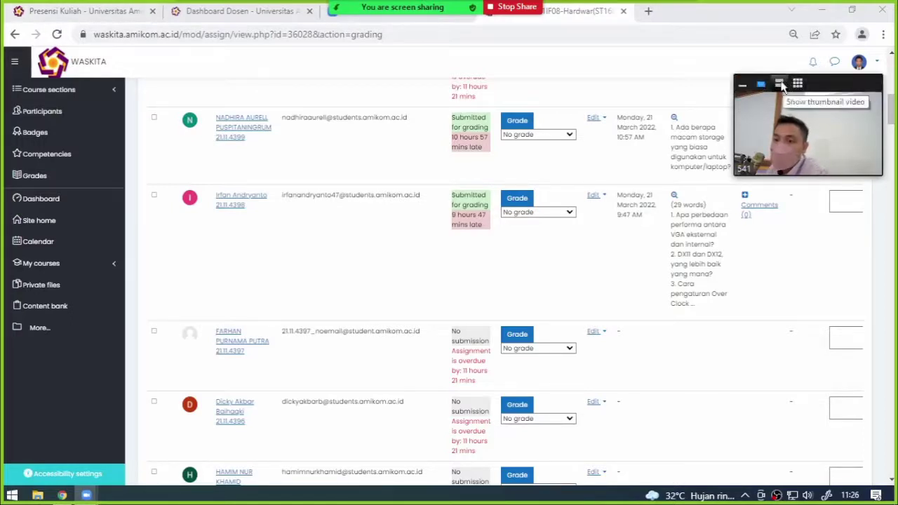
mouse_move(239, 13)
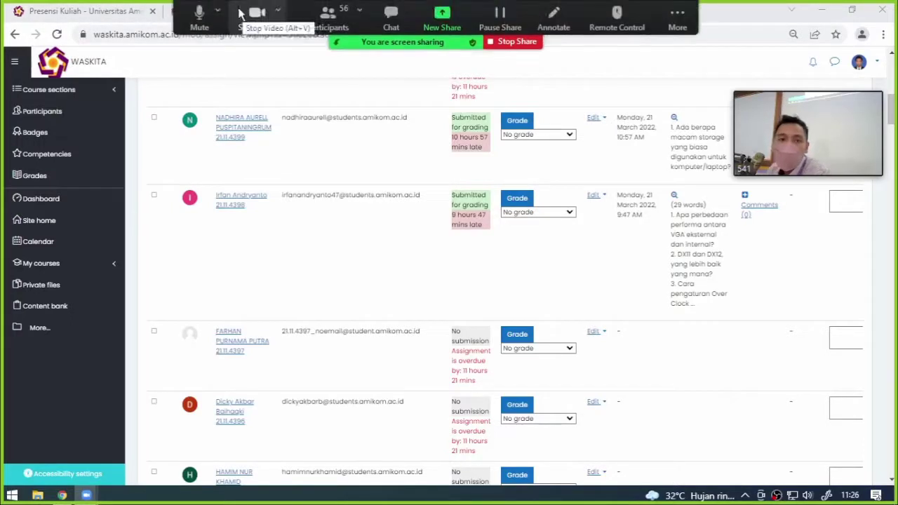
click(277, 12)
click(297, 56)
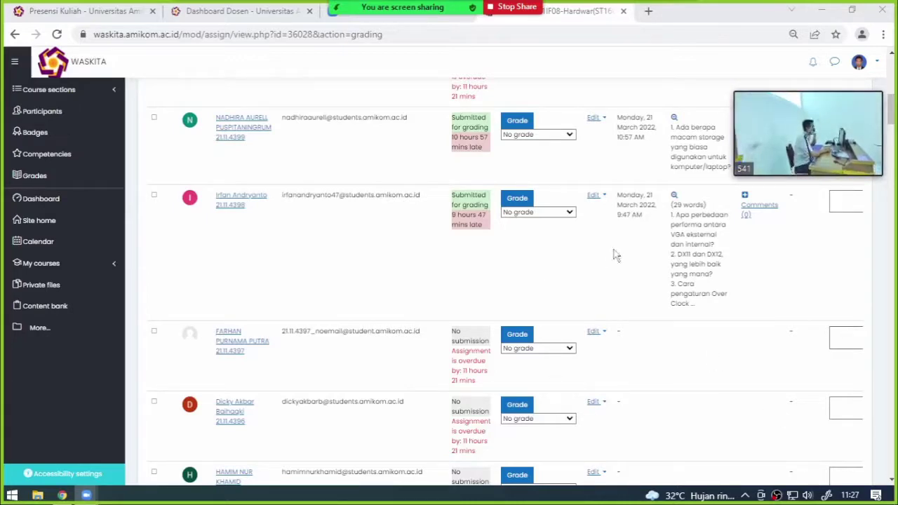
- Read the full text of the 29-word submission on external and internal VGA performance, and return to the submissions table
scroll(632, 233, up, 5)
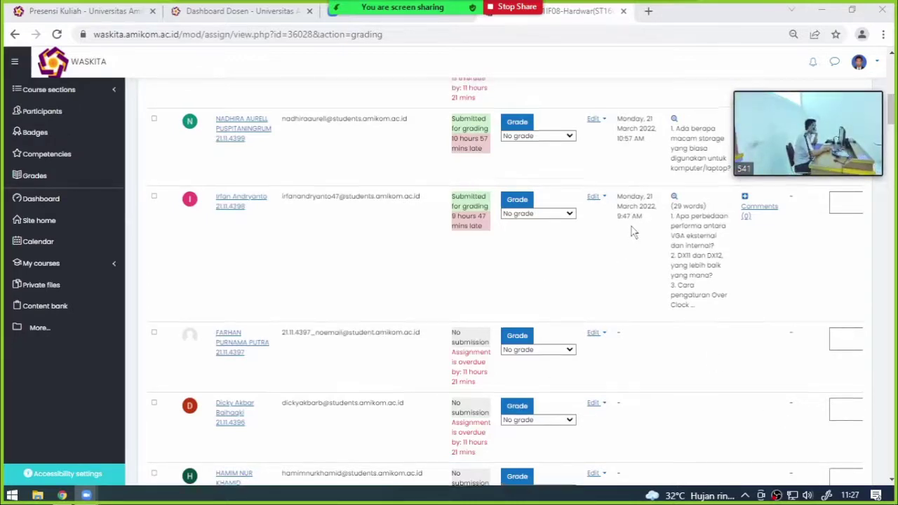
scroll(632, 233, up, 2)
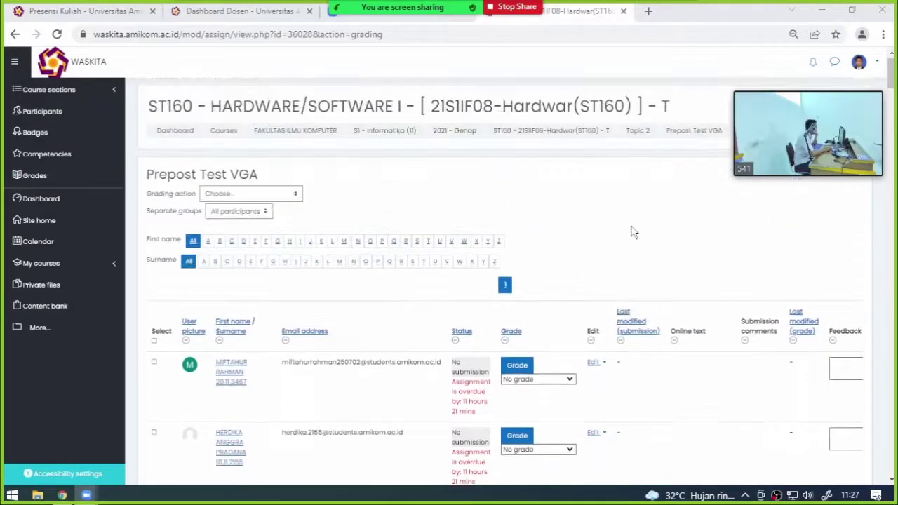
scroll(631, 233, down, 5)
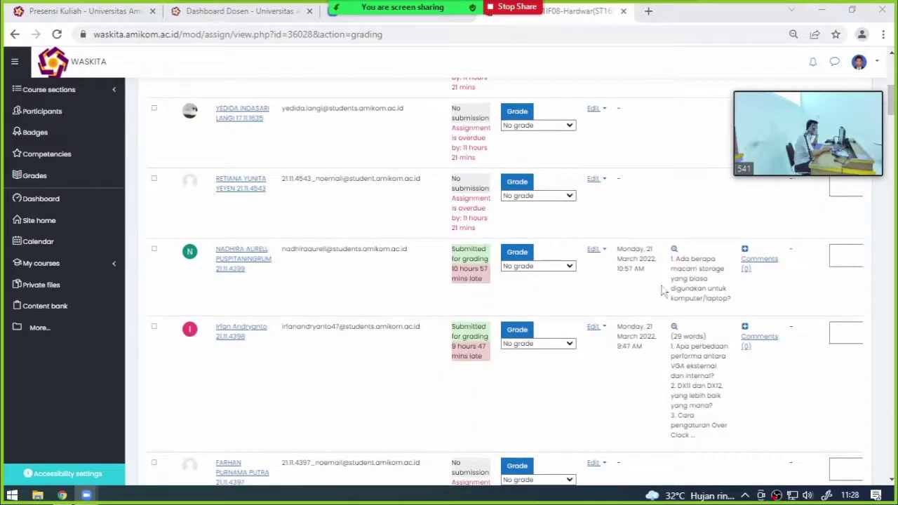
scroll(664, 294, down, 1)
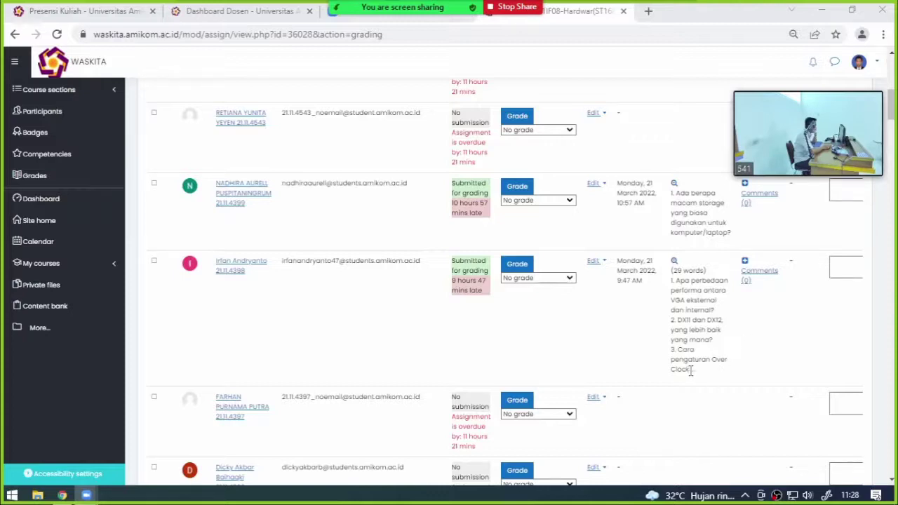
click(674, 263)
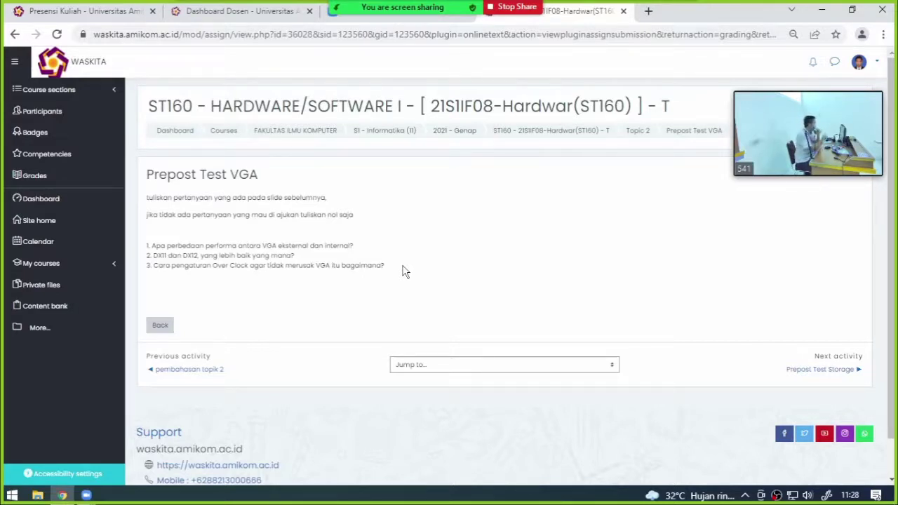
scroll(403, 307, down, 1)
scroll(403, 305, up, 1)
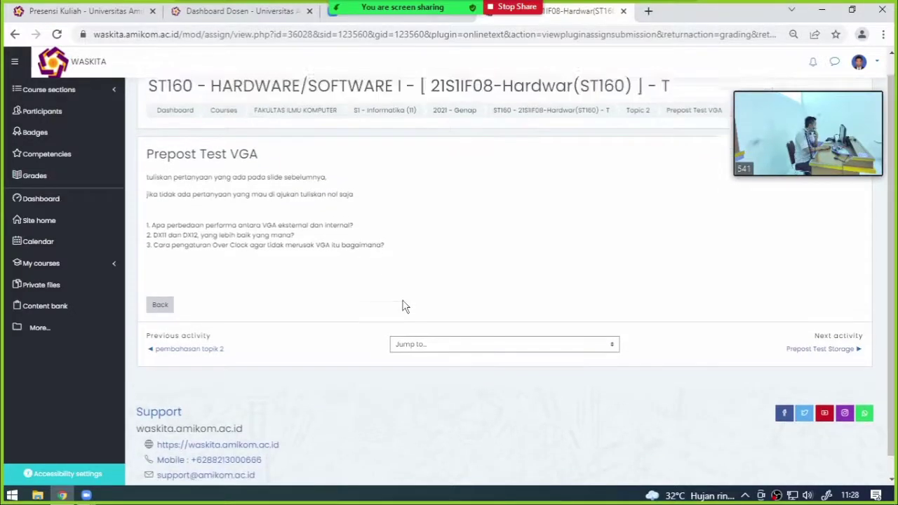
click(160, 325)
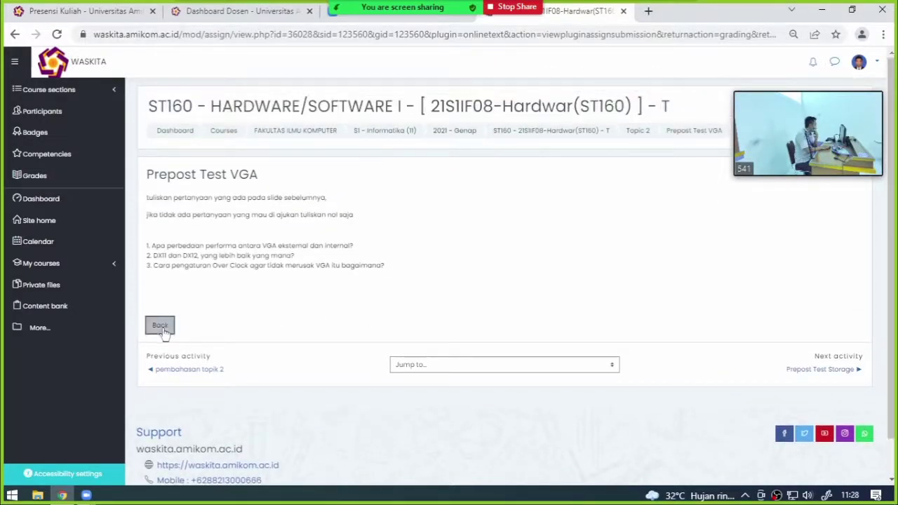
scroll(501, 359, down, 10)
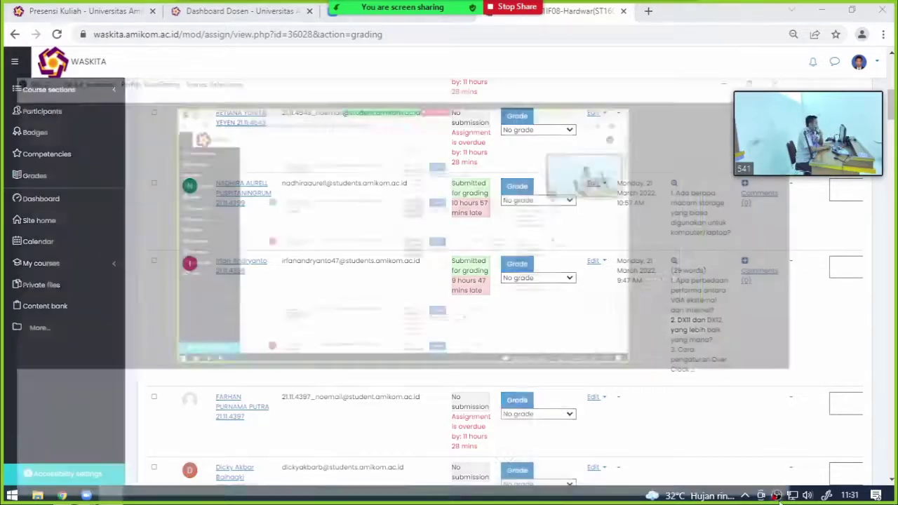
- Briefly check the screen recorder's window and open the meeting chat to read the new messages
click(778, 496)
click(777, 496)
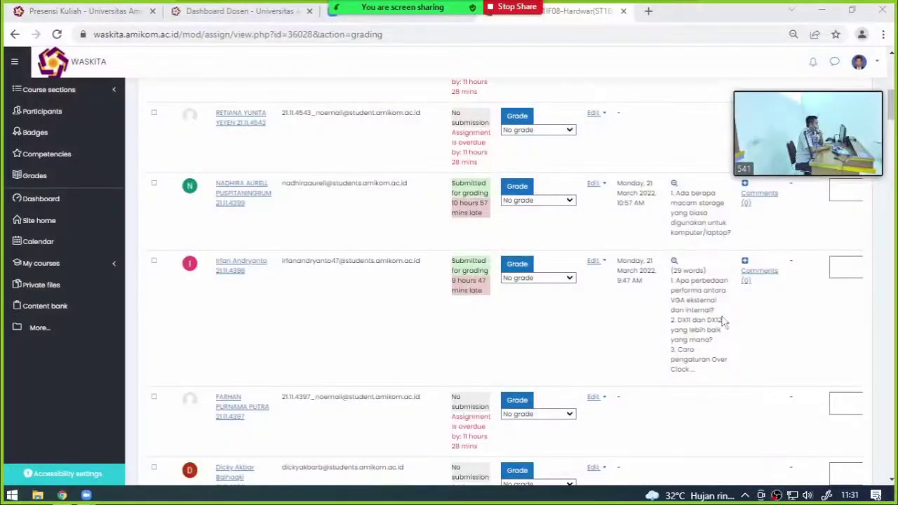
click(693, 371)
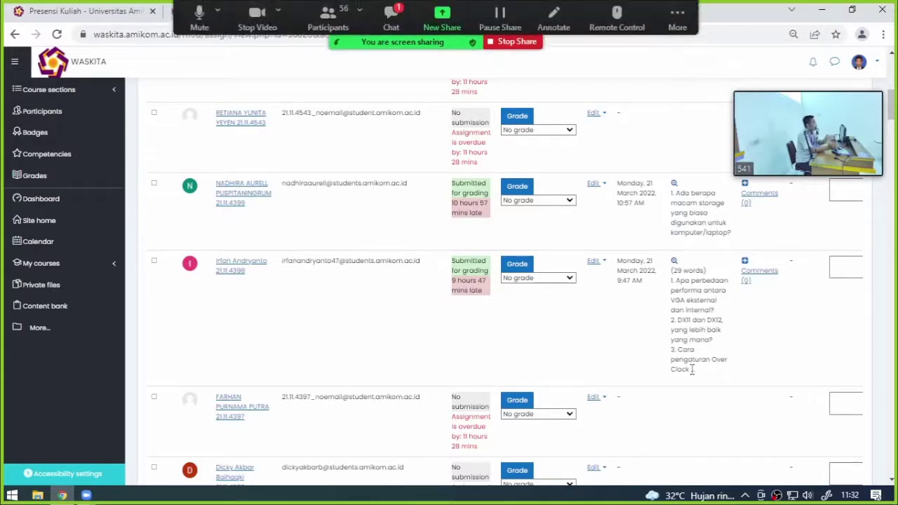
click(397, 14)
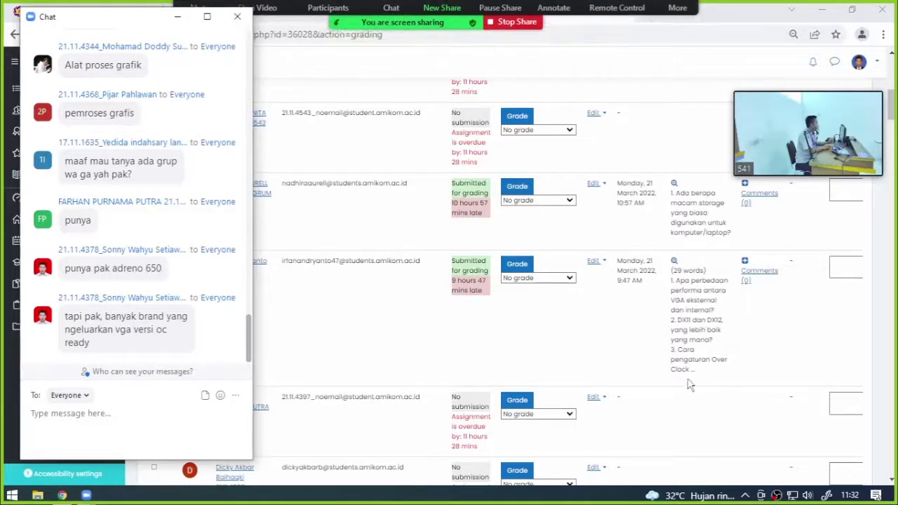
- Reopen the full text of the 29-word submission and return through the Prepost Test VGA assignment to all submissions
click(675, 261)
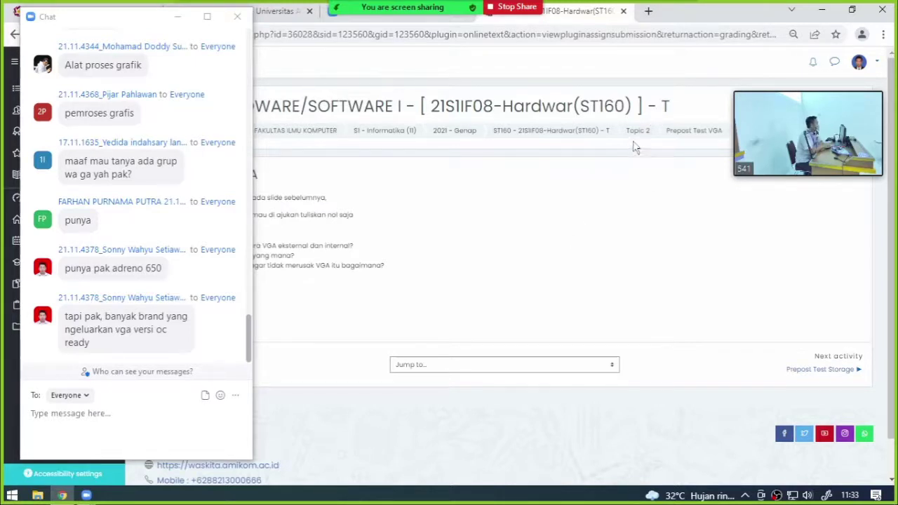
click(684, 131)
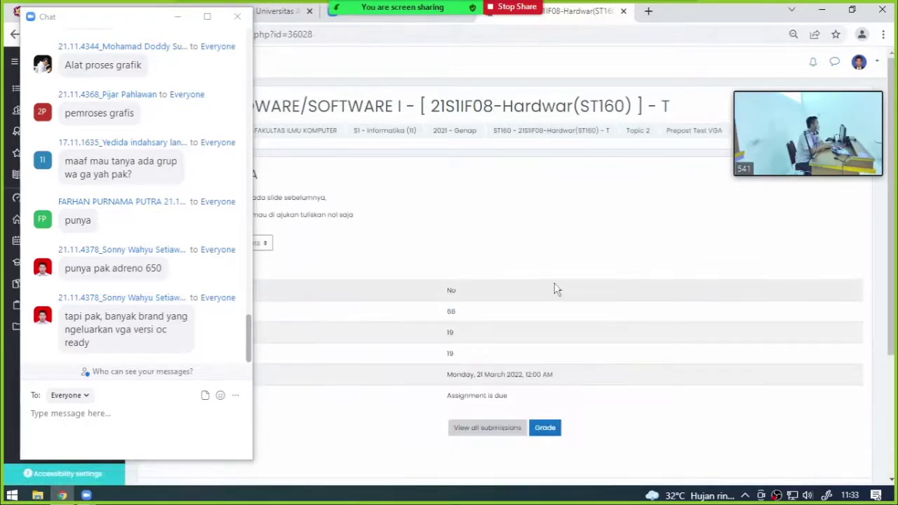
click(467, 430)
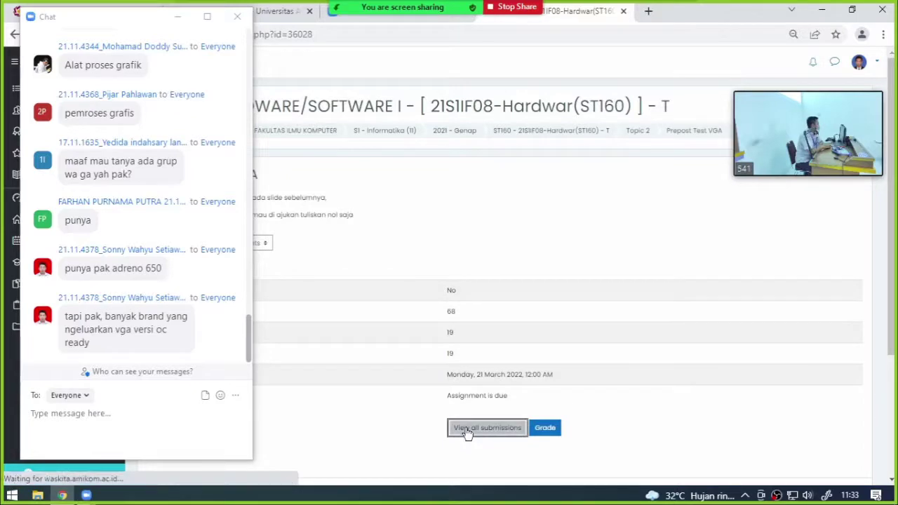
- Open the full text of the 24-word submission about jobs that depend on a VGA and minimise the meeting chat
scroll(645, 345, down, 5)
scroll(644, 345, down, 10)
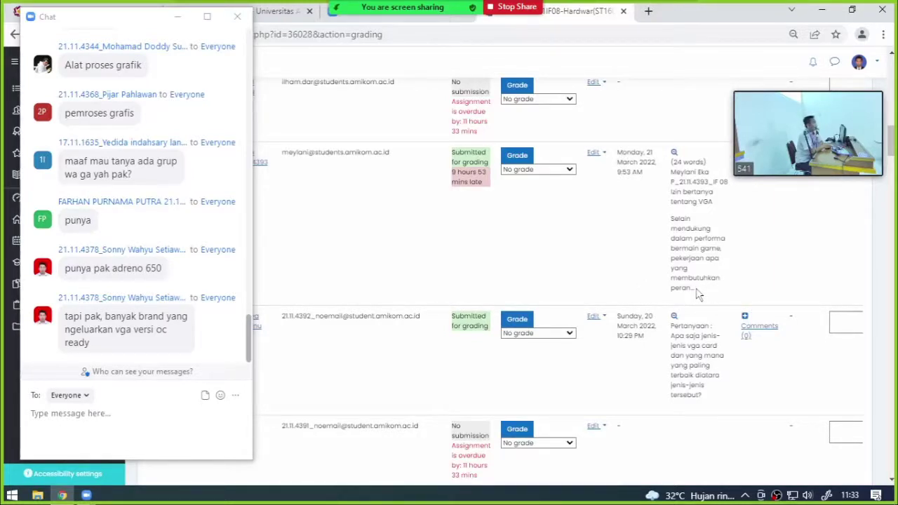
click(675, 153)
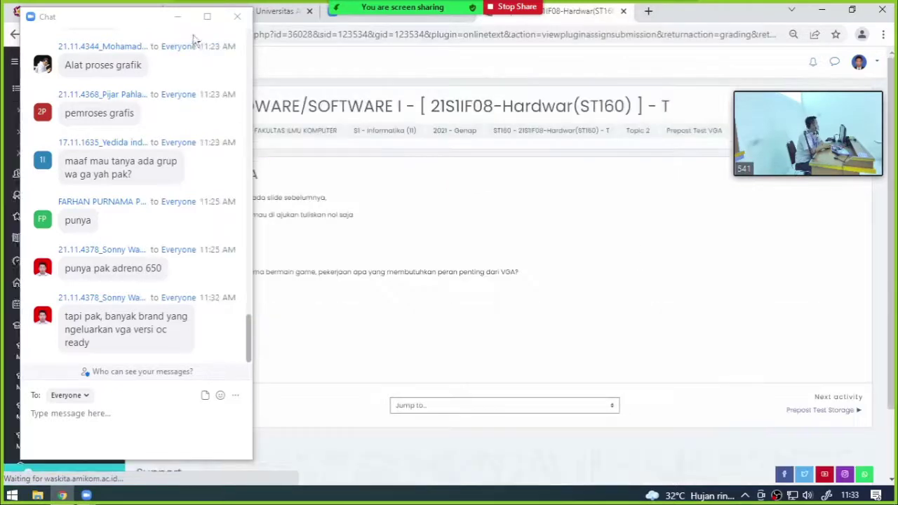
click(178, 17)
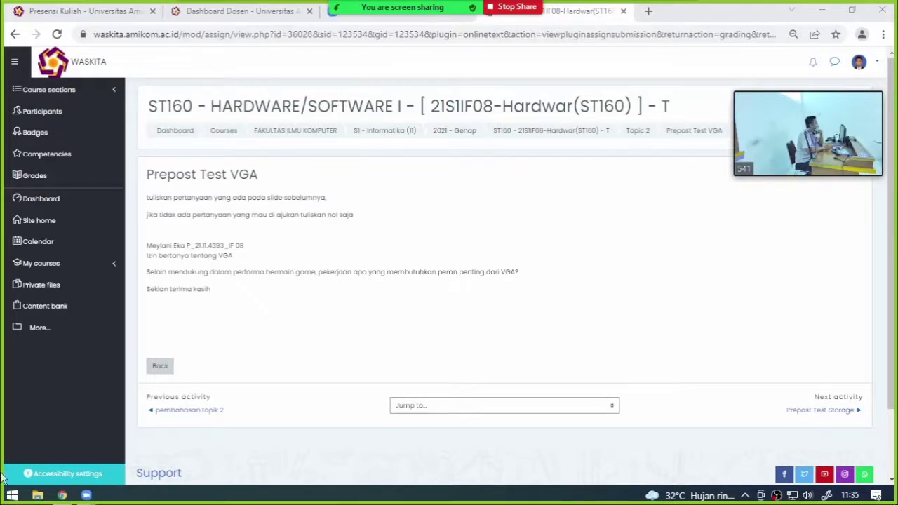
- Switch the meeting camera to 1080P Web Camera
mouse_move(234, 25)
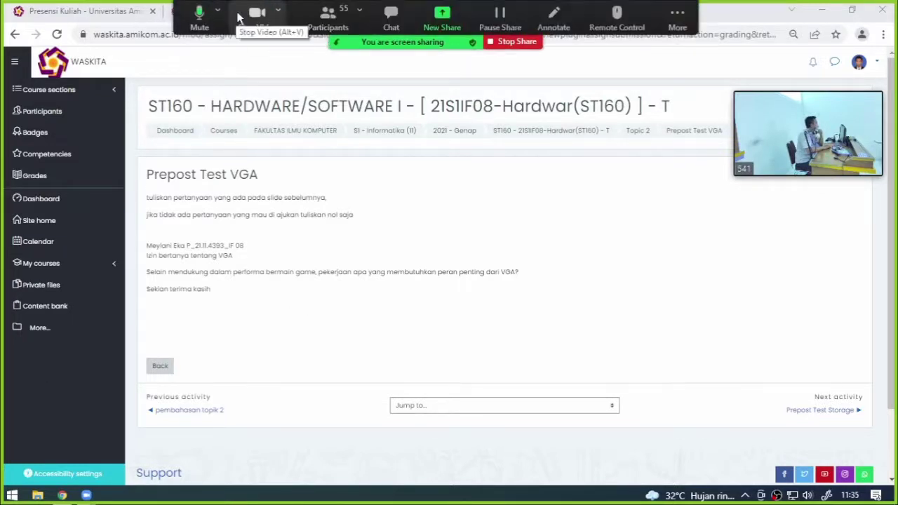
click(279, 11)
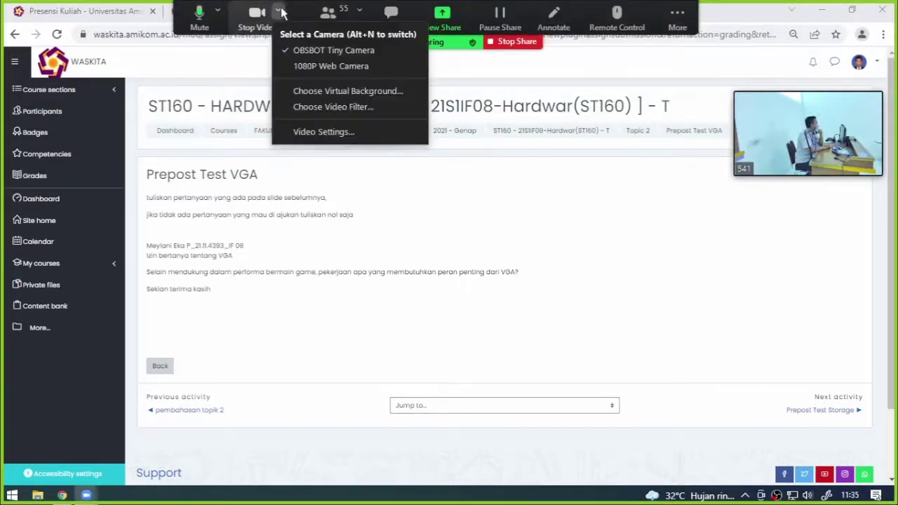
click(316, 66)
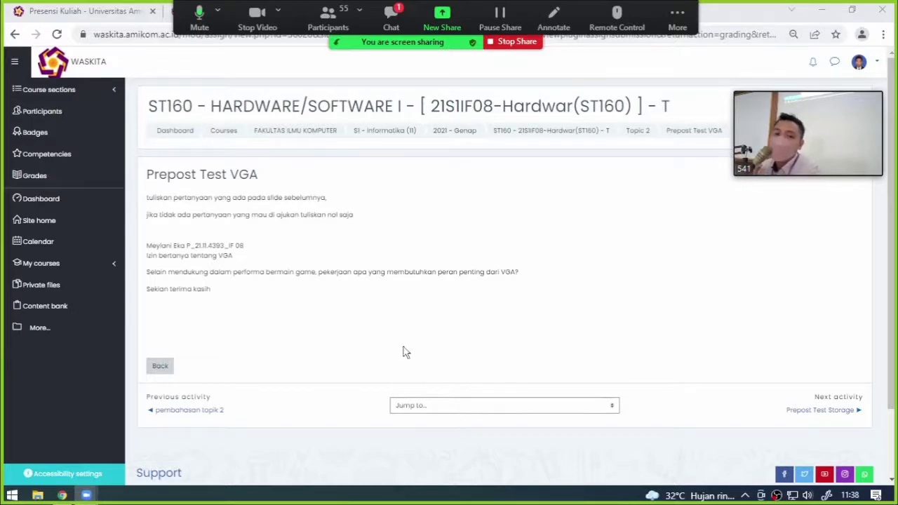
- Show all submissions of the Prepost Test VGA assignment again and read through the questions following the 24-word submission
click(667, 135)
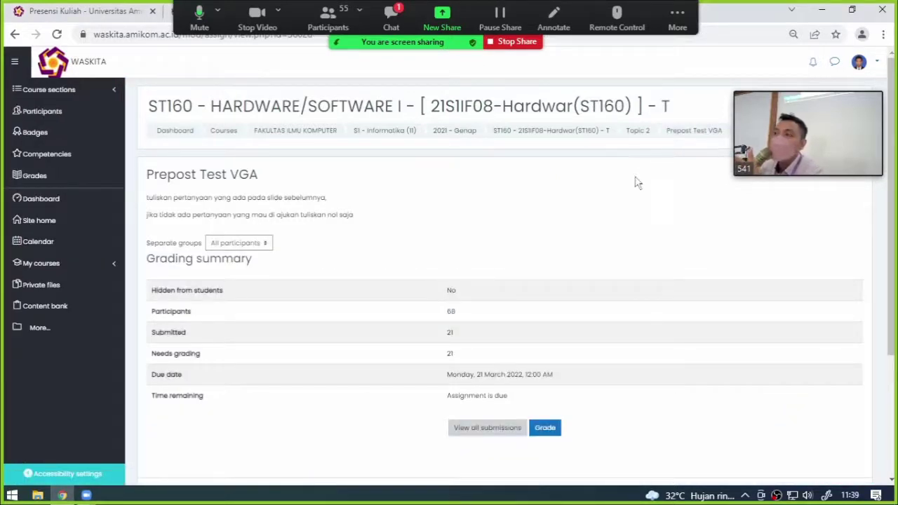
click(501, 428)
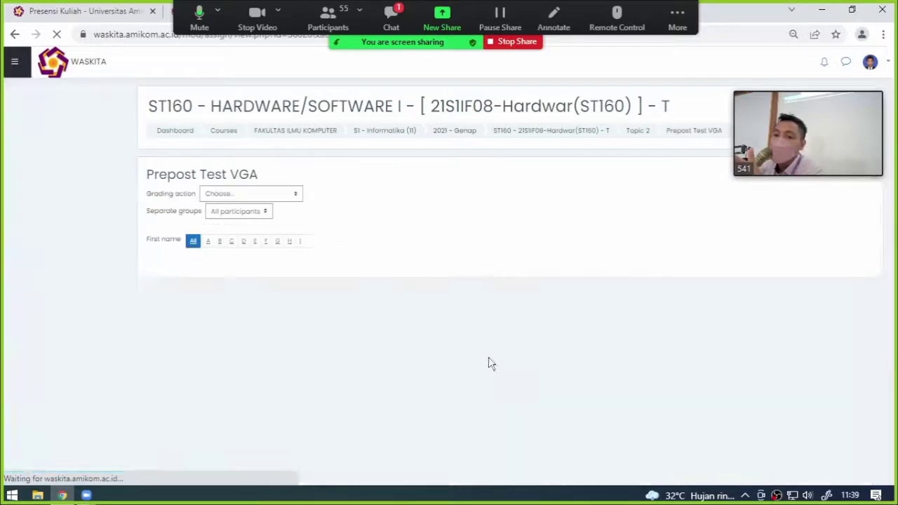
scroll(499, 360, down, 10)
scroll(500, 359, down, 4)
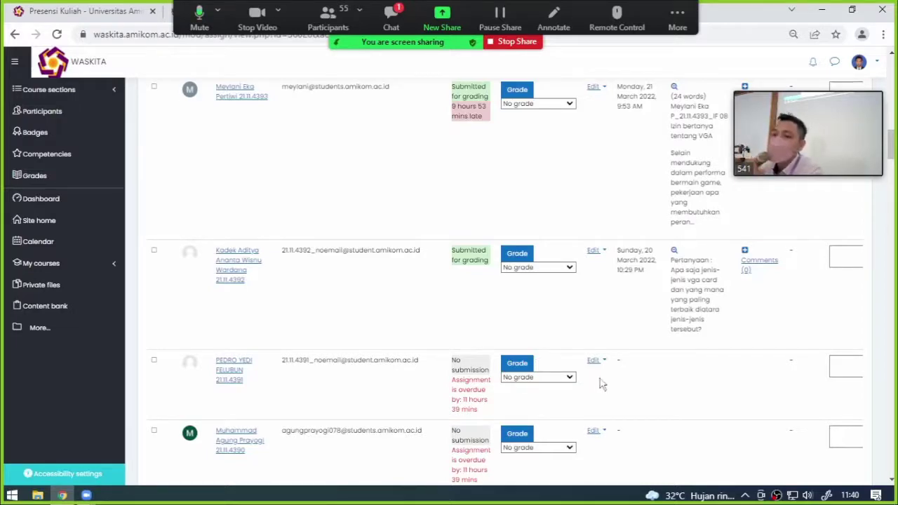
scroll(641, 345, down, 5)
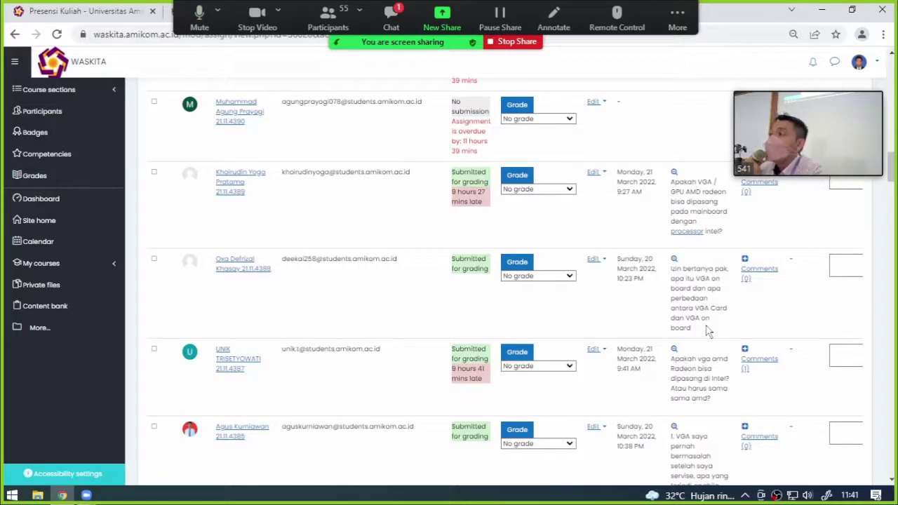
scroll(707, 331, down, 3)
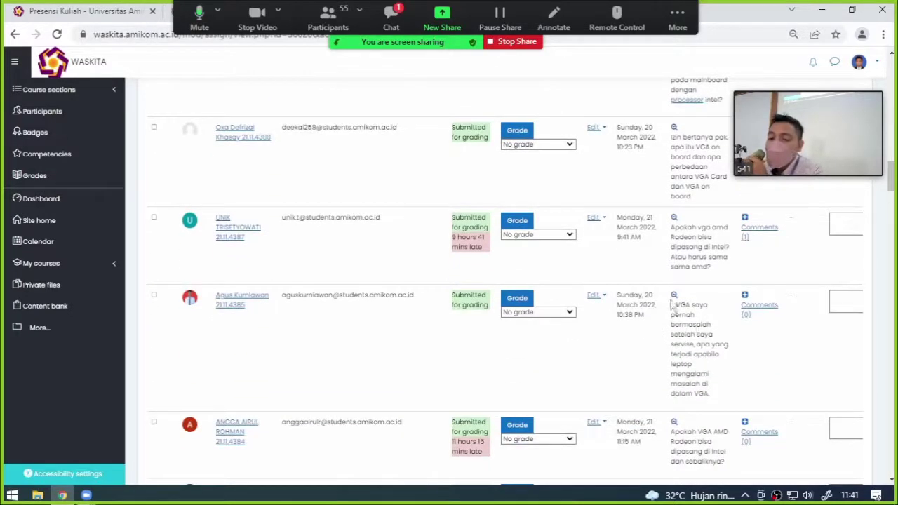
scroll(673, 331, down, 2)
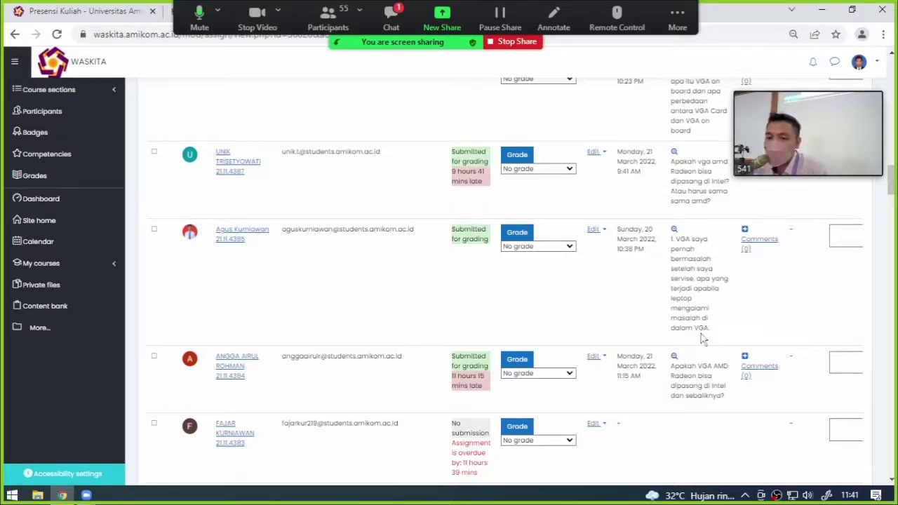
scroll(703, 339, down, 2)
scroll(703, 339, down, 6)
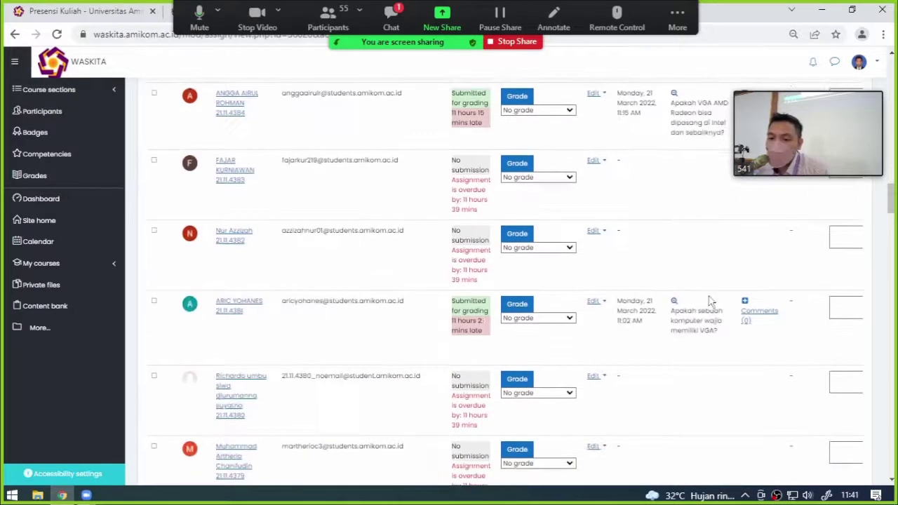
- Review the submissions around the 29-word entry and open its full text comparing the rtx 2060 with the gtx 1660
scroll(725, 338, up, 2)
scroll(725, 338, up, 4)
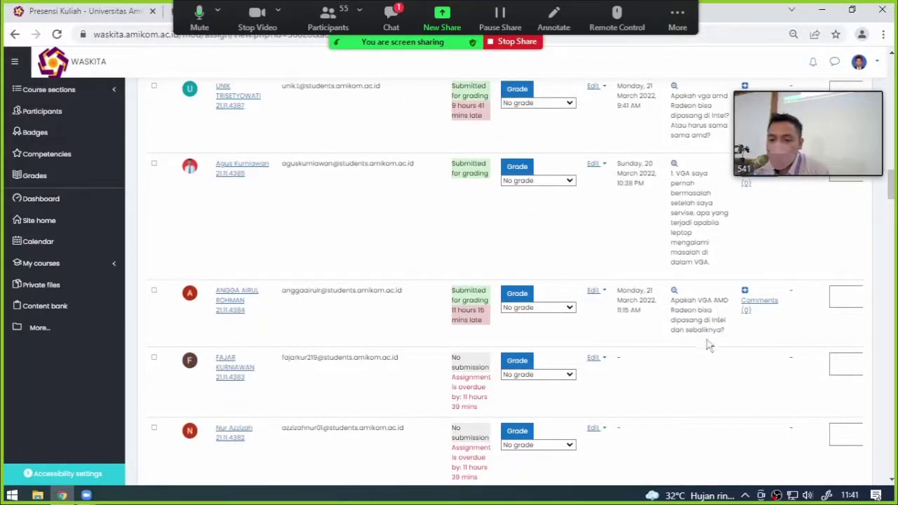
scroll(707, 342, down, 8)
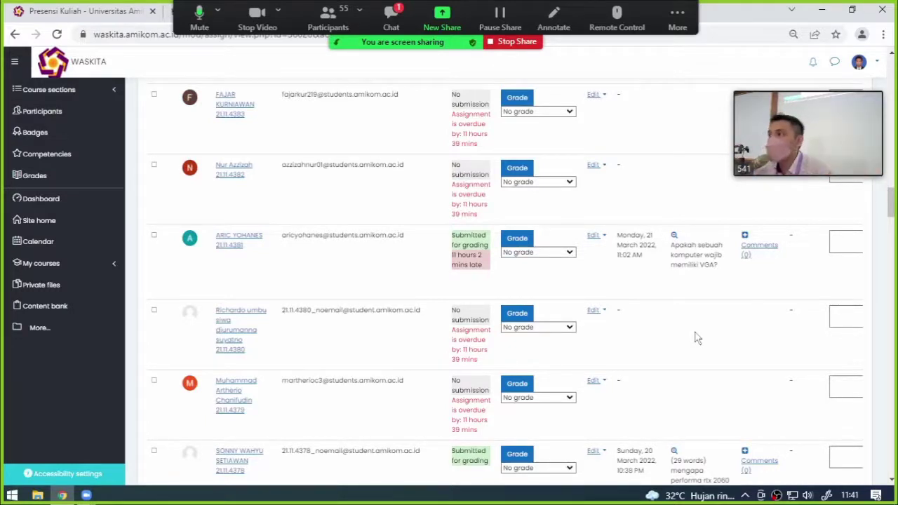
scroll(697, 337, down, 2)
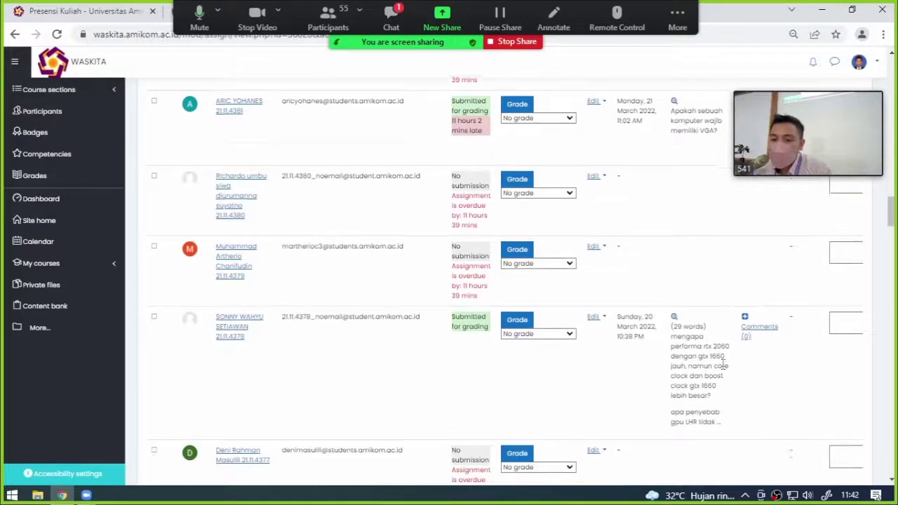
scroll(723, 365, down, 1)
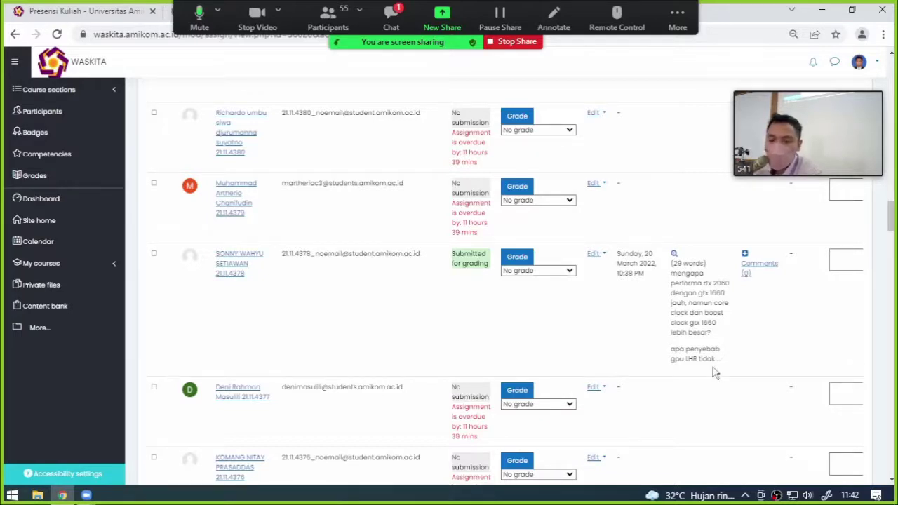
scroll(715, 358, down, 1)
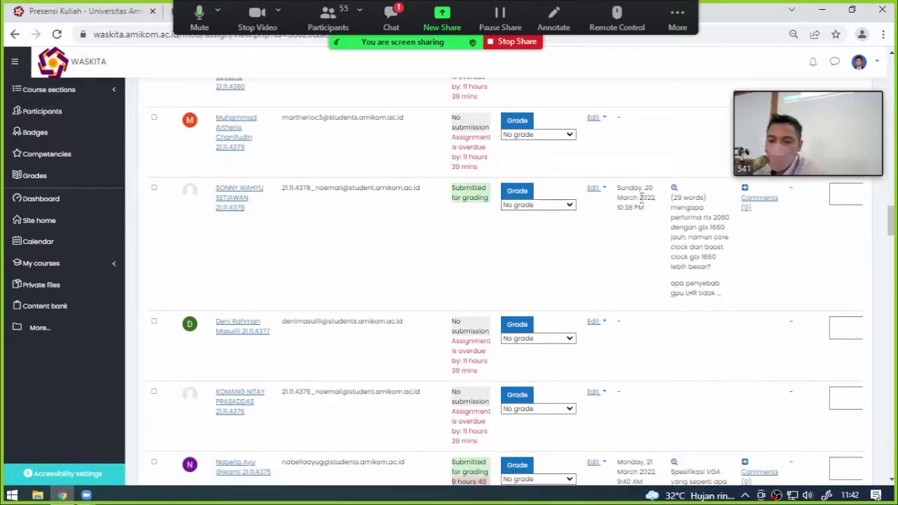
click(674, 189)
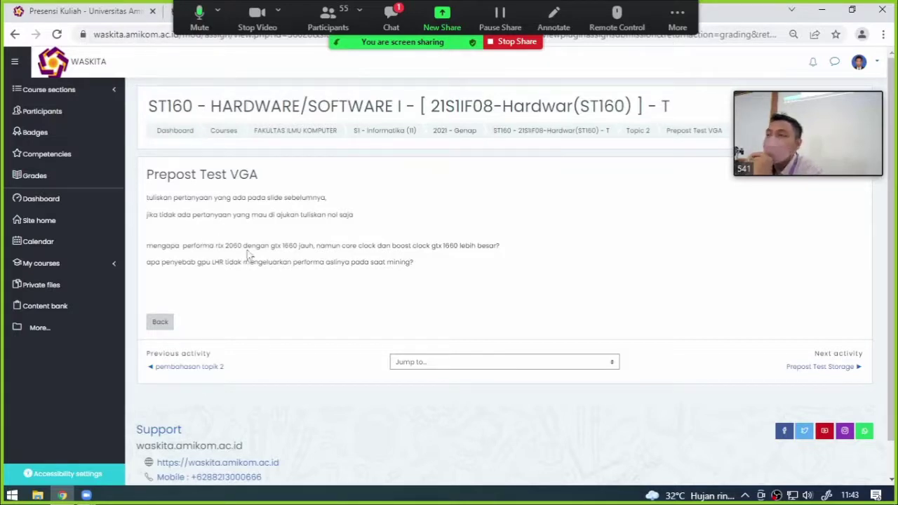
- Enlarge the page to 90% and highlight "rtx 2060", "gtx 1660" and the wording about performance during mining in the student's questions
mouse_move(281, 245)
mouse_down()
mouse_move(294, 246)
mouse_move(281, 245)
mouse_up()
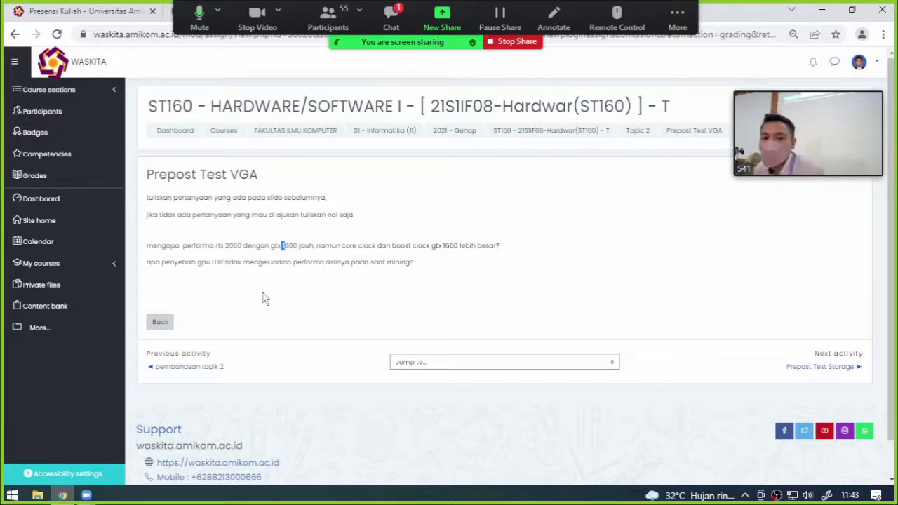
key(ctrl+plus)
key(ctrl+plus)
key(ctrl+plus)
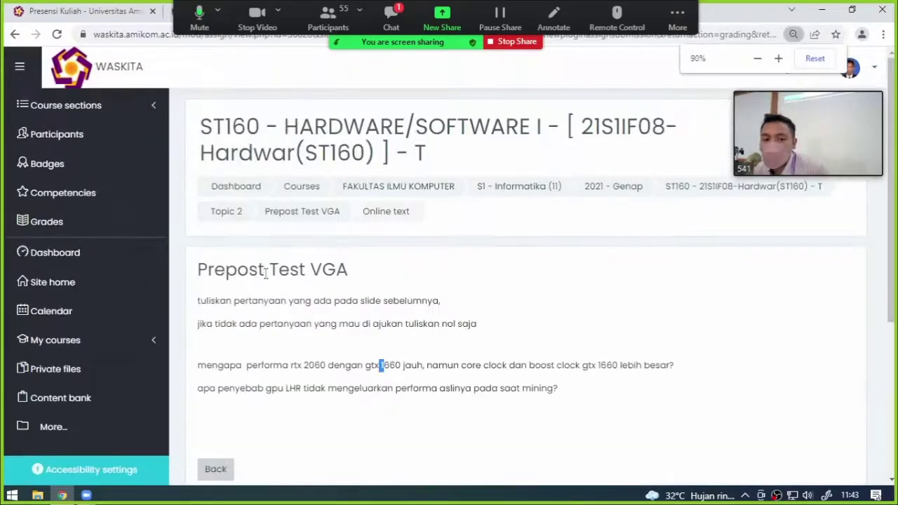
scroll(298, 330, down, 2)
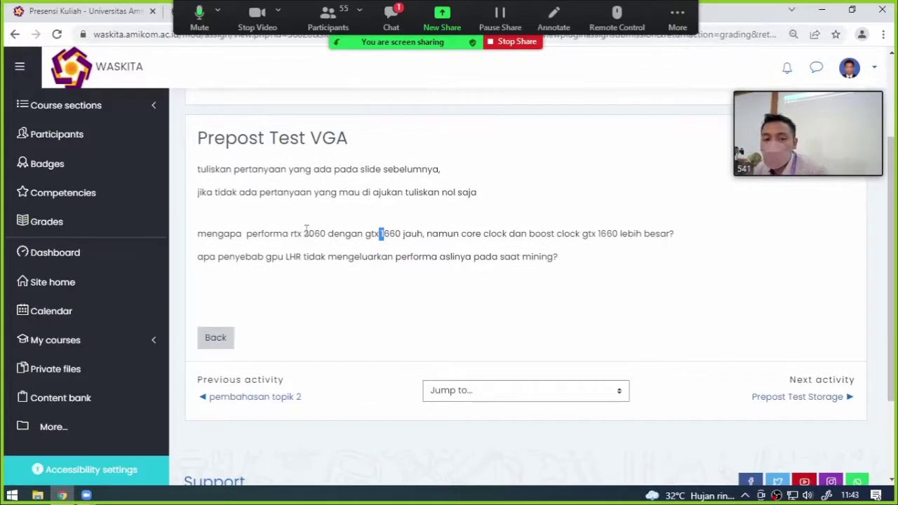
drag(303, 233, 379, 239)
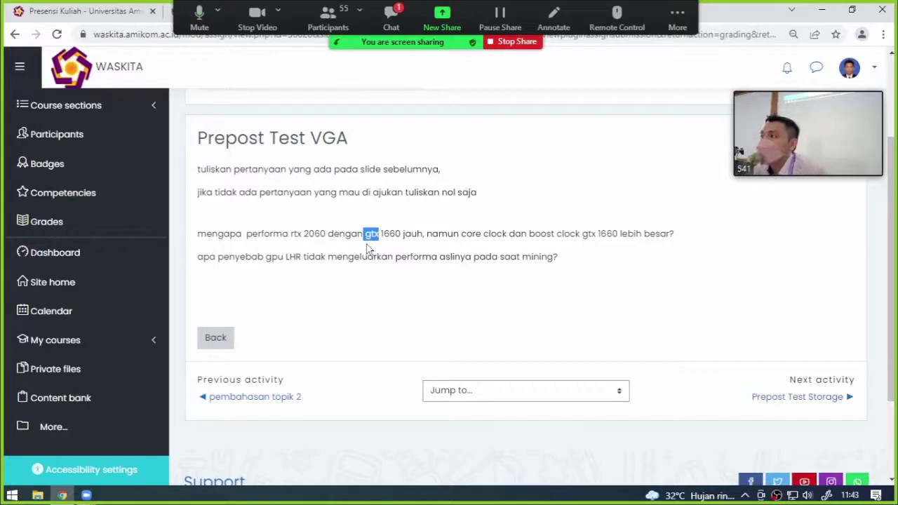
click(320, 251)
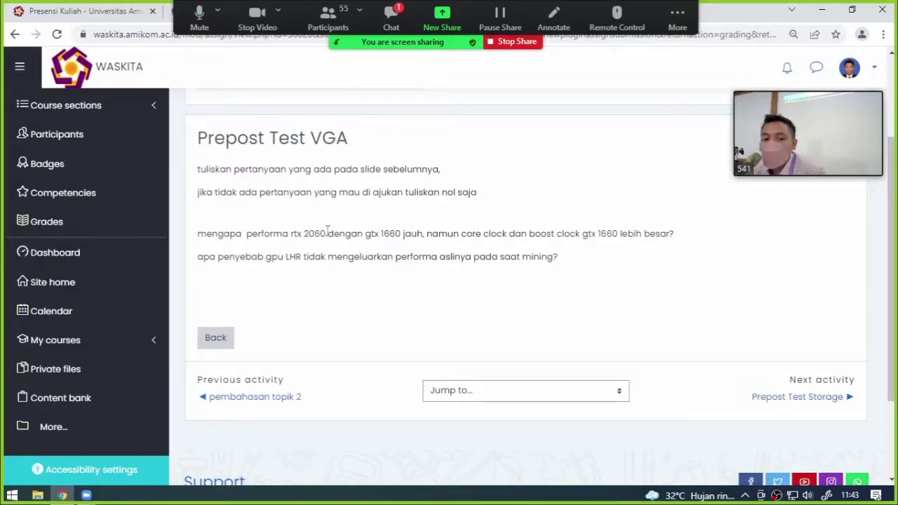
drag(327, 233, 288, 234)
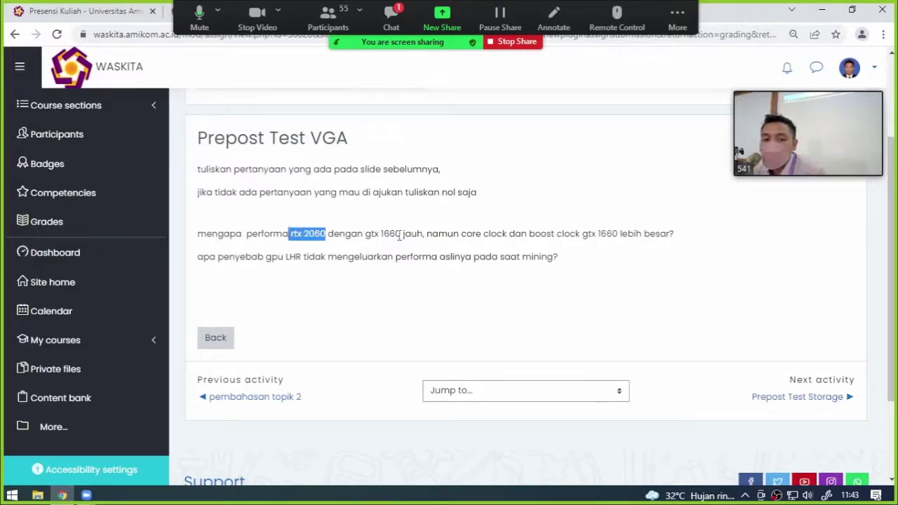
drag(401, 235, 363, 239)
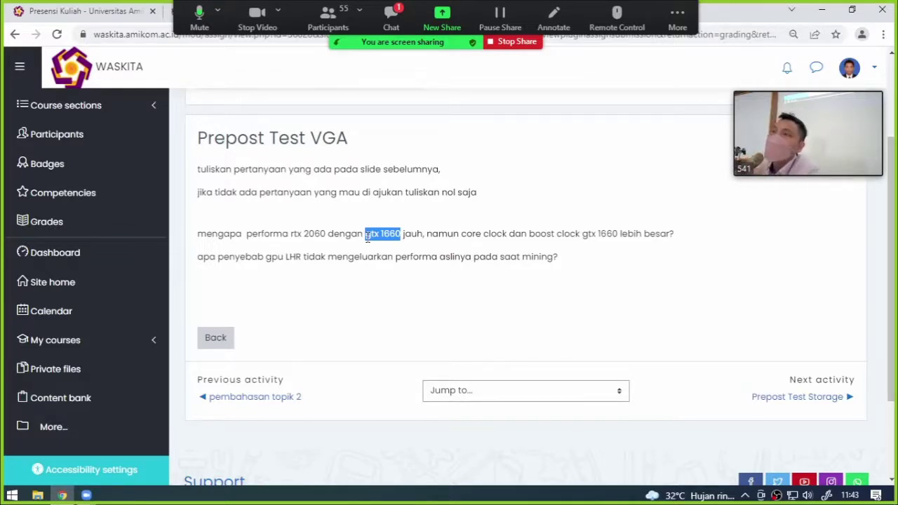
click(525, 312)
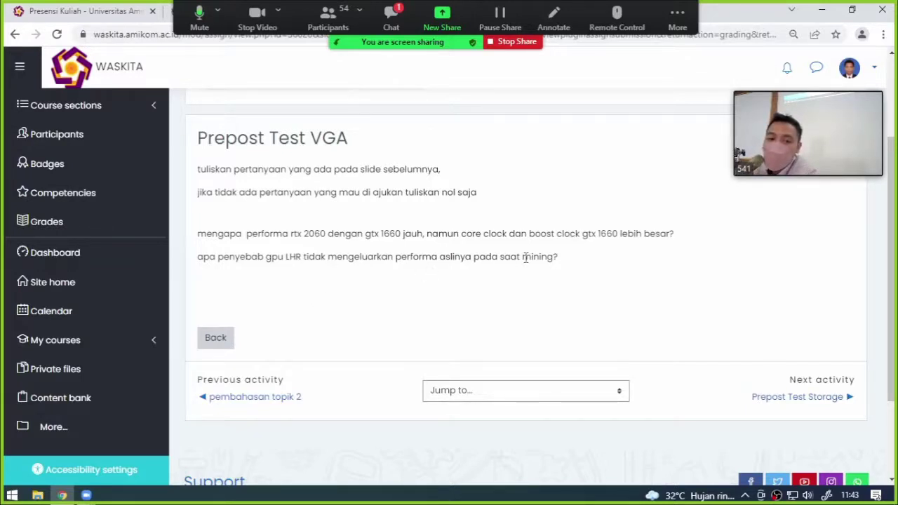
drag(576, 266, 337, 263)
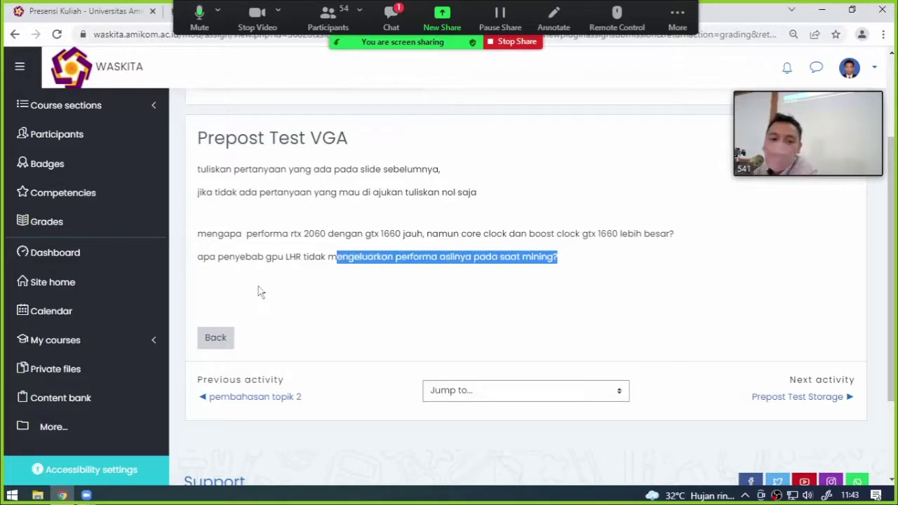
click(261, 276)
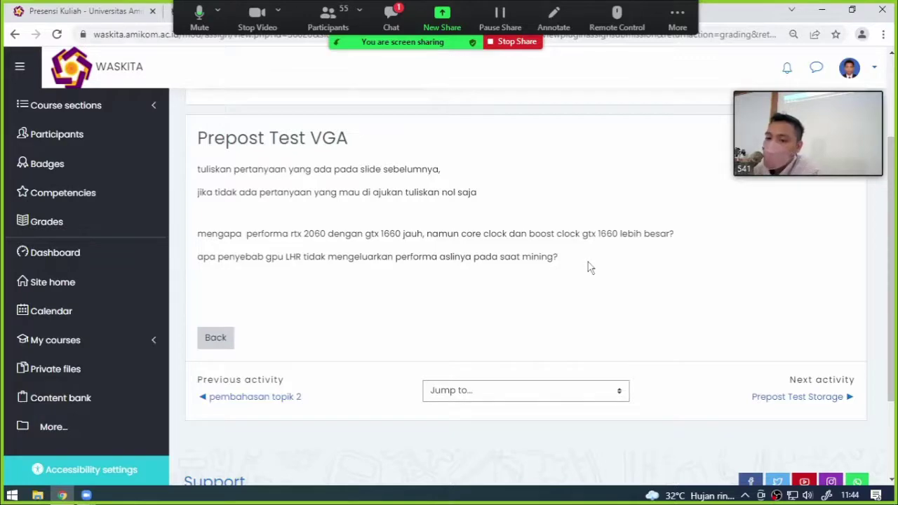
- Return to the Prepost Test VGA assignment and show all of its submissions
scroll(588, 267, down, 1)
scroll(588, 267, up, 3)
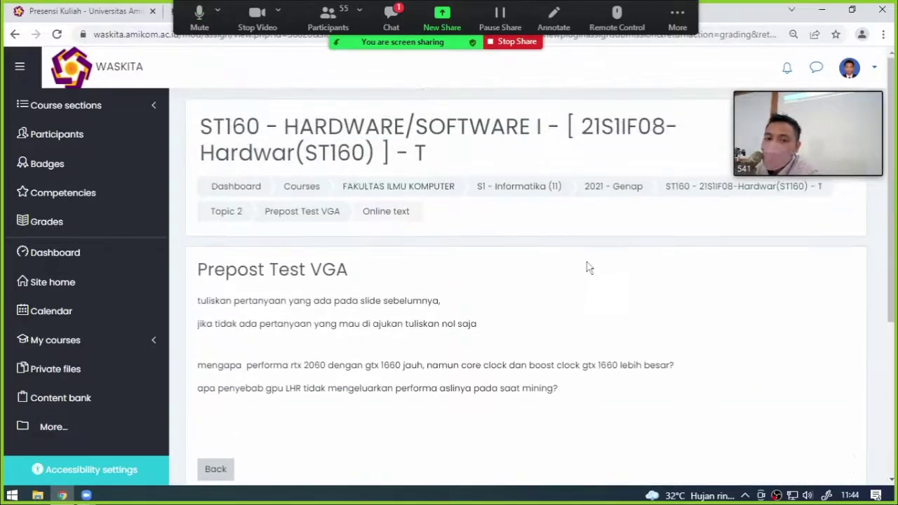
click(323, 217)
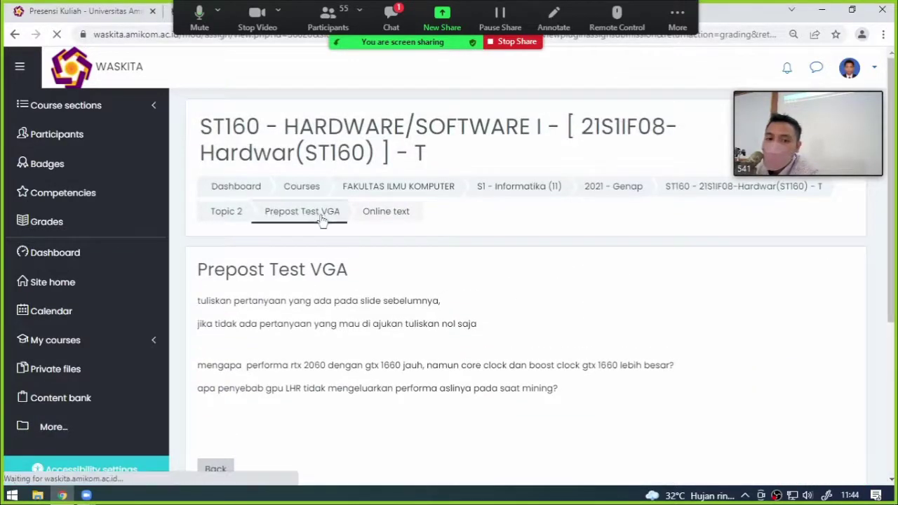
scroll(449, 316, down, 5)
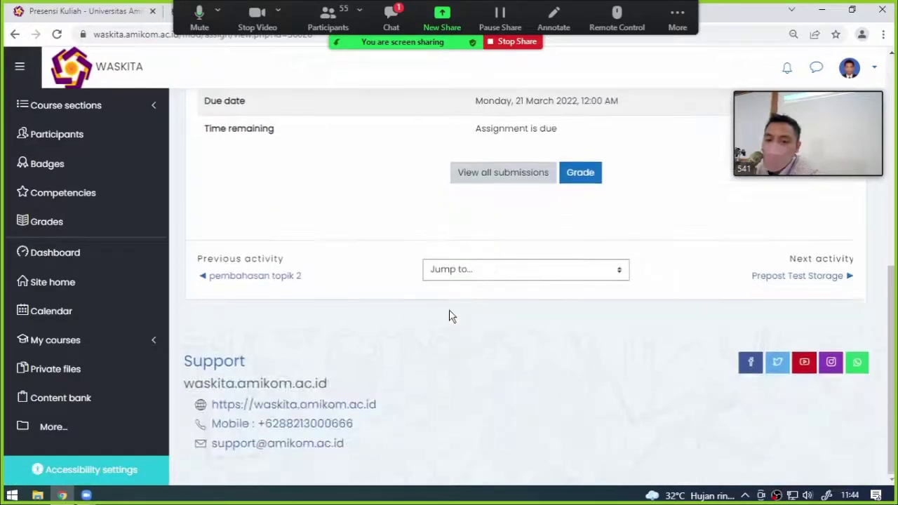
scroll(450, 316, up, 2)
click(484, 367)
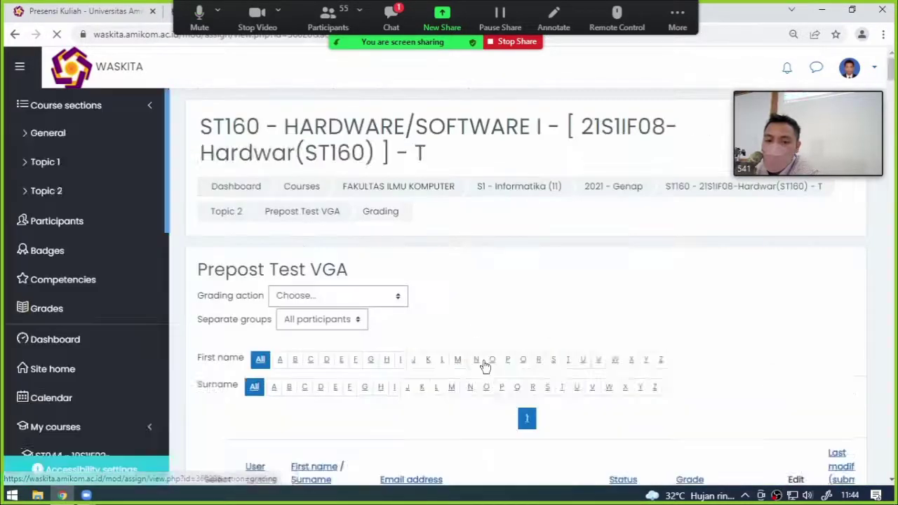
- Reduce the page zoom to 67% and collapse the side navigation to fit more of the submissions table
scroll(597, 341, down, 12)
scroll(596, 341, down, 3)
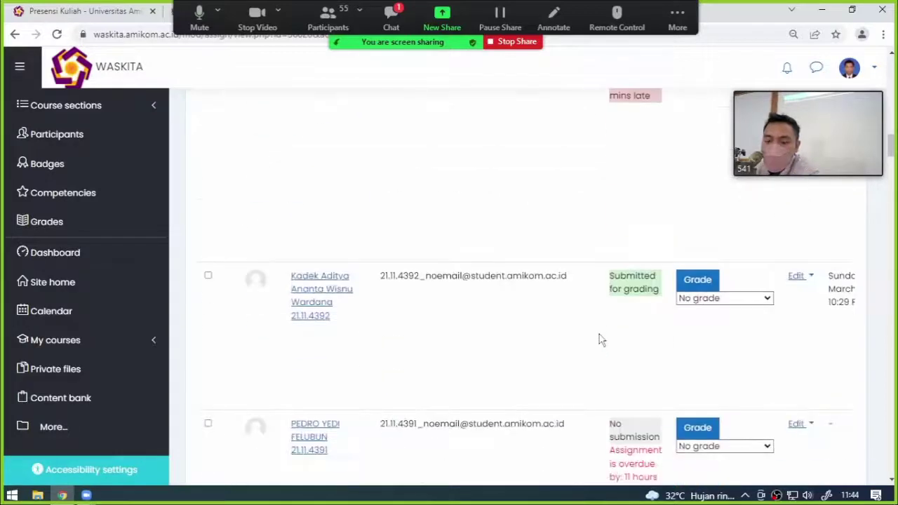
key(ctrl+minus)
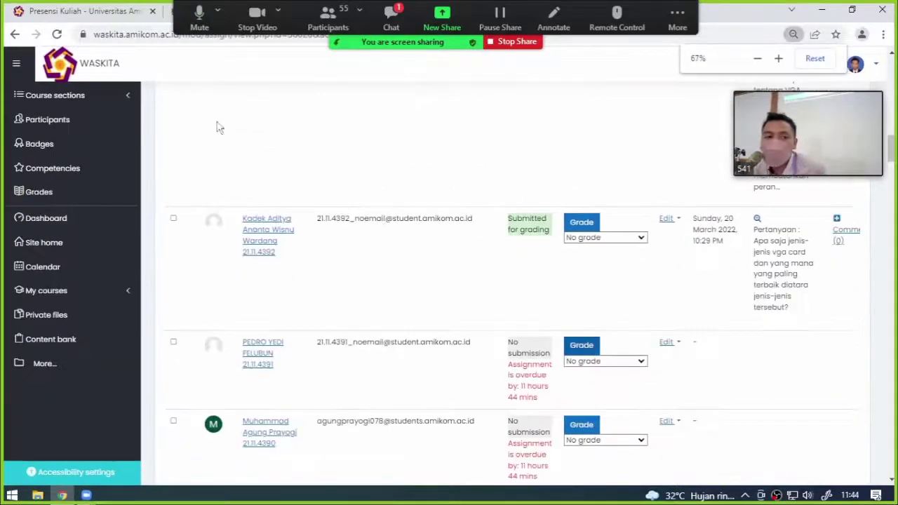
key(ctrl+minus)
click(112, 89)
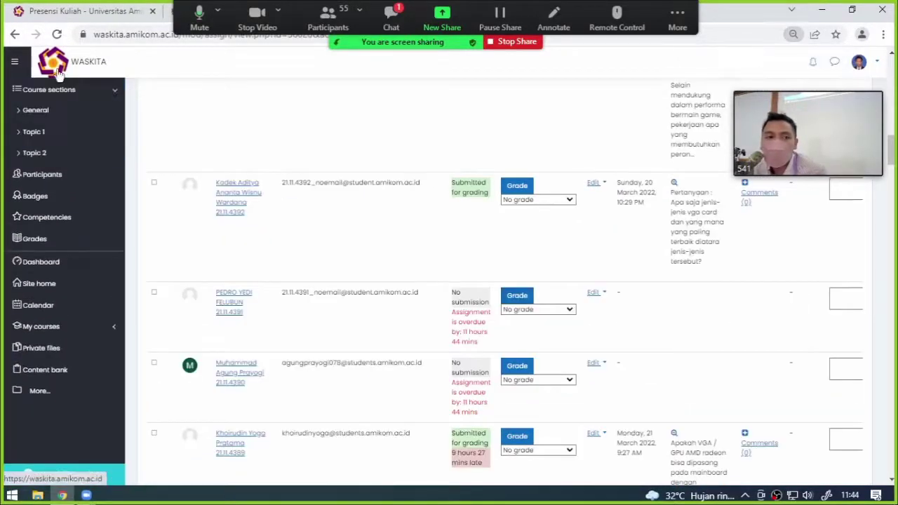
click(14, 61)
- Look through the remaining submissions and open the full text of the 24-word entry asking why a VGA can have no display
scroll(413, 288, down, 4)
scroll(415, 293, down, 15)
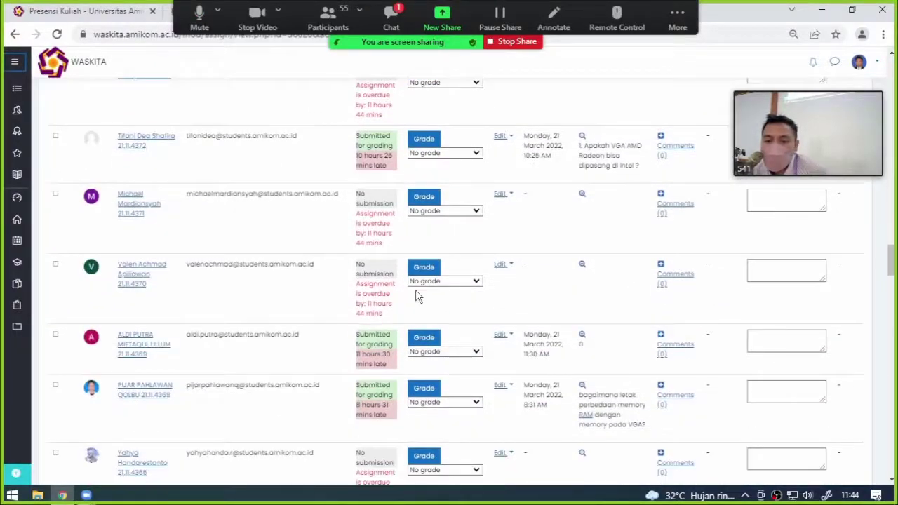
scroll(416, 297, down, 10)
scroll(415, 296, up, 2)
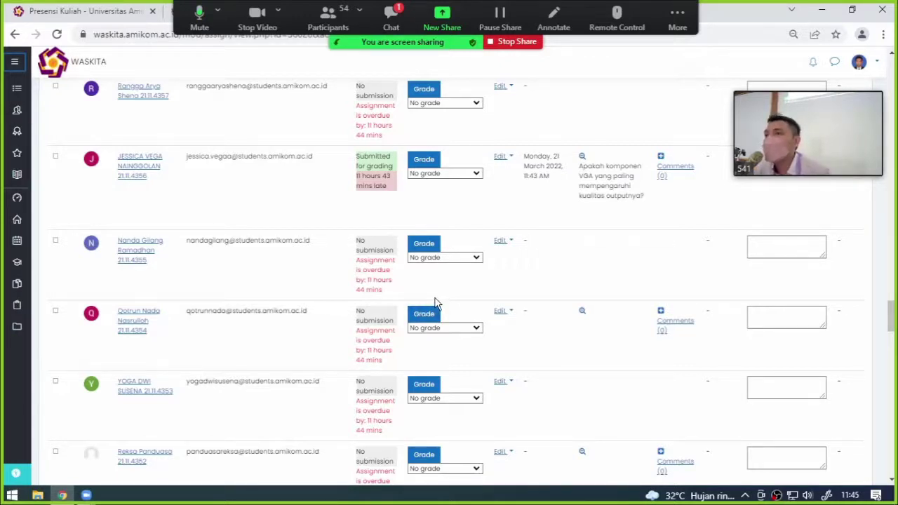
scroll(491, 321, down, 15)
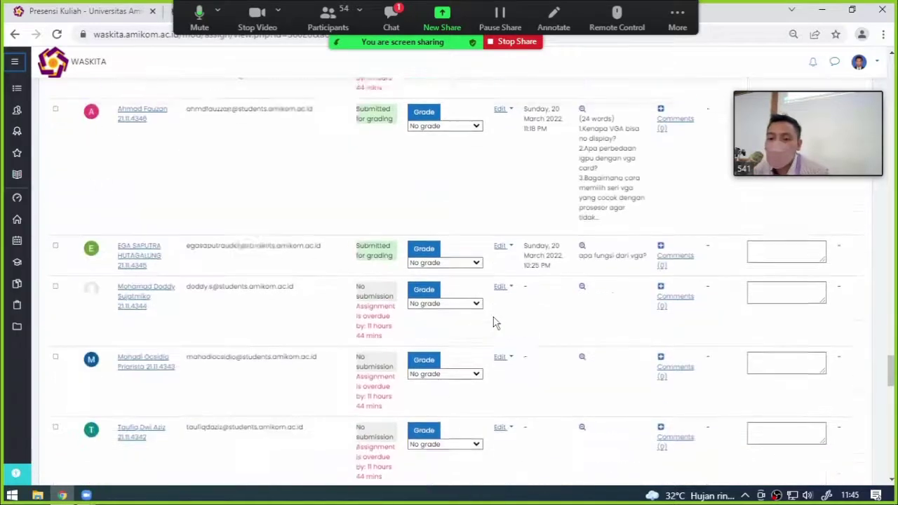
scroll(493, 323, up, 2)
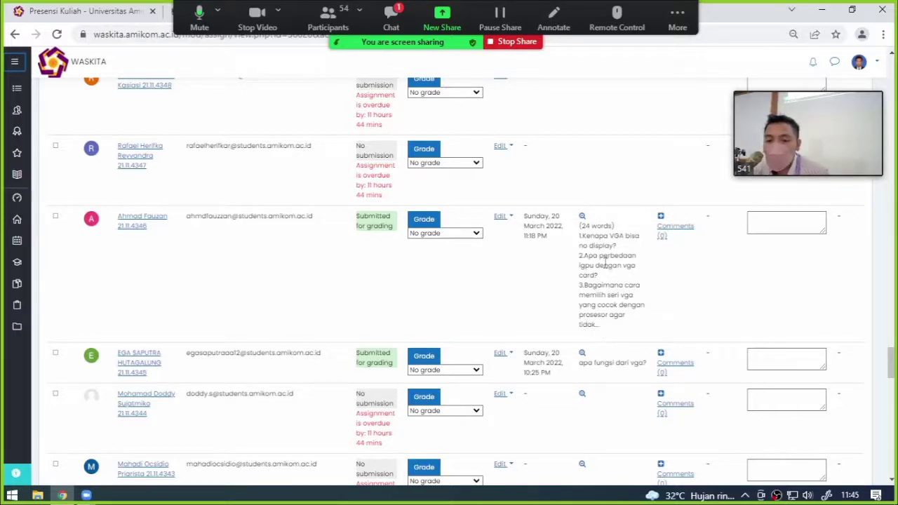
click(583, 218)
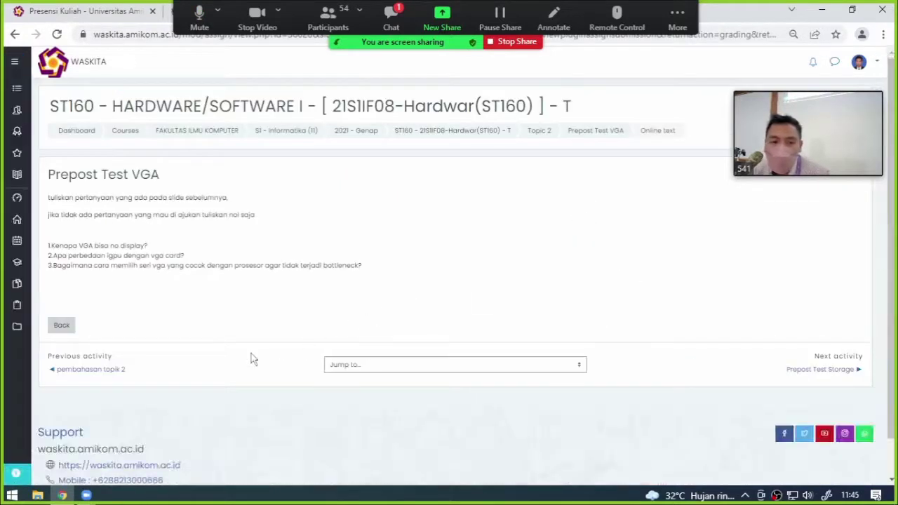
- Go back to the list of all Prepost Test VGA submissions and look over its first entries
click(60, 327)
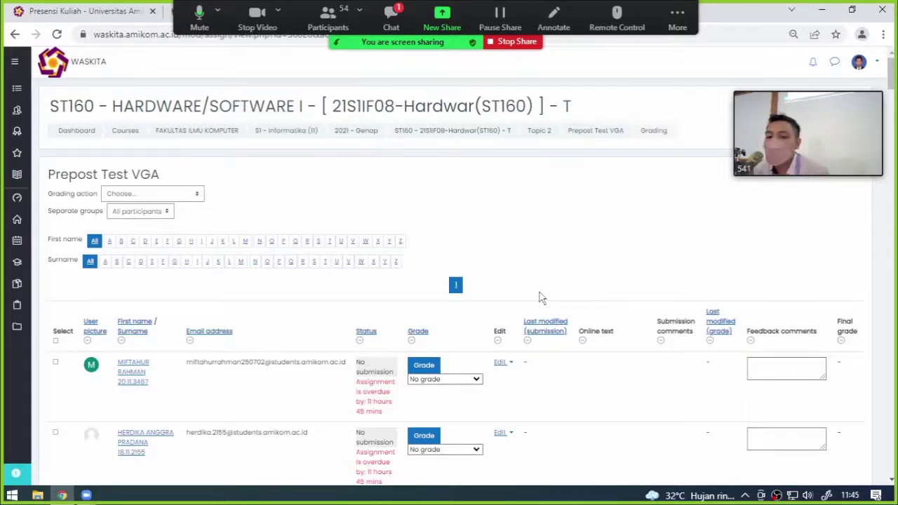
scroll(540, 298, down, 2)
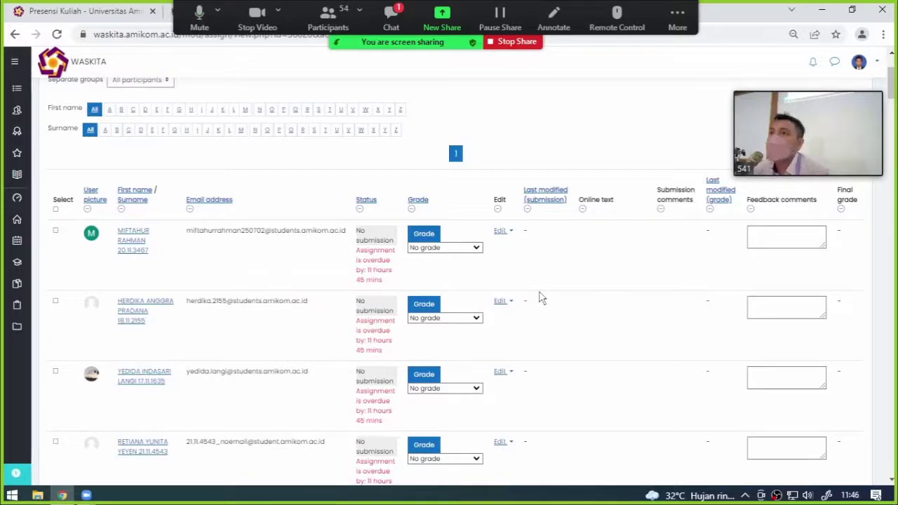
scroll(501, 281, down, 3)
scroll(502, 281, down, 2)
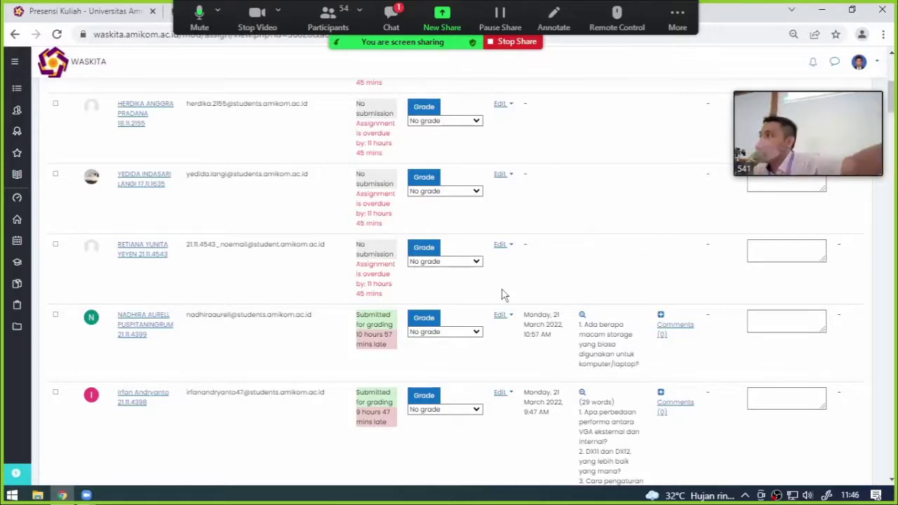
scroll(463, 330, down, 3)
scroll(463, 330, up, 10)
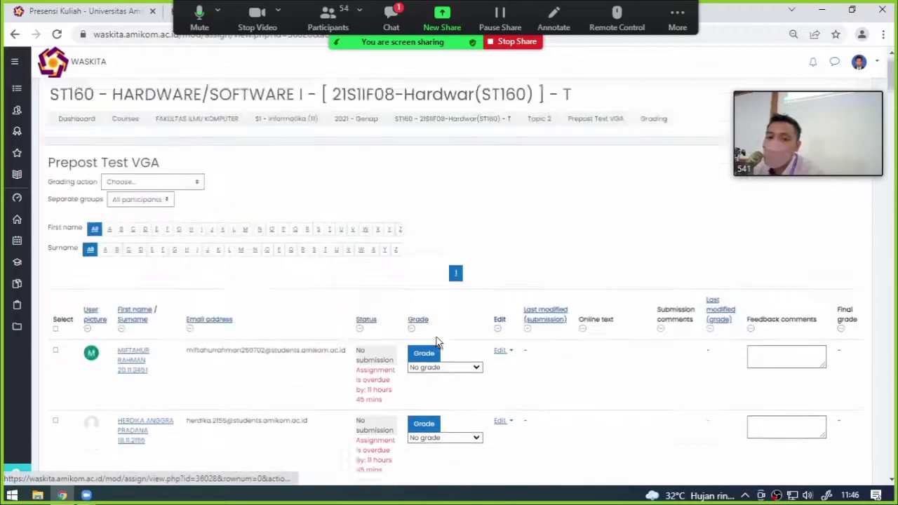
- Leave the Prepost Test VGA assignment for Topic 2 and open the Prepost Test Storage assignment
click(579, 137)
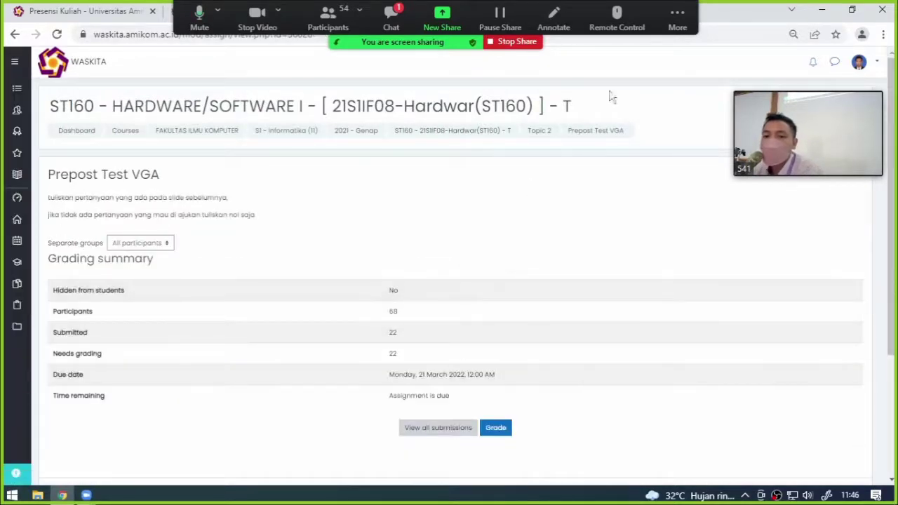
click(549, 133)
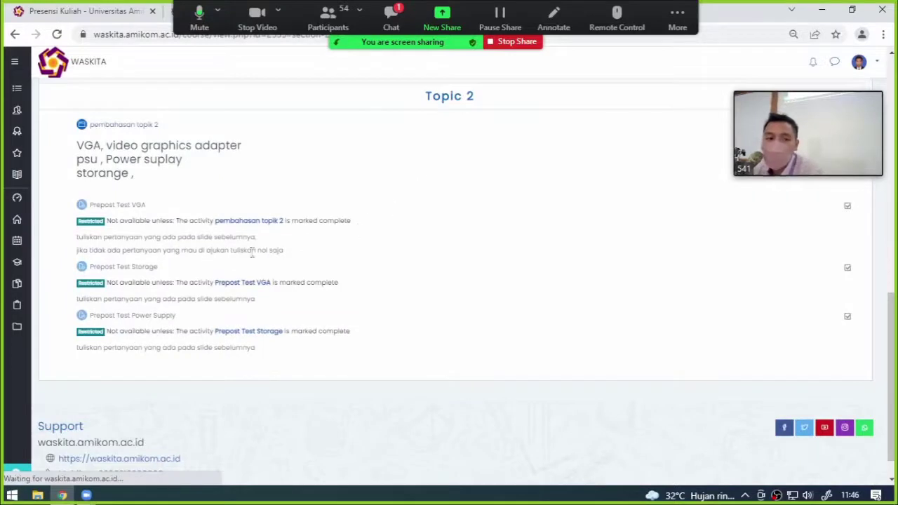
click(133, 271)
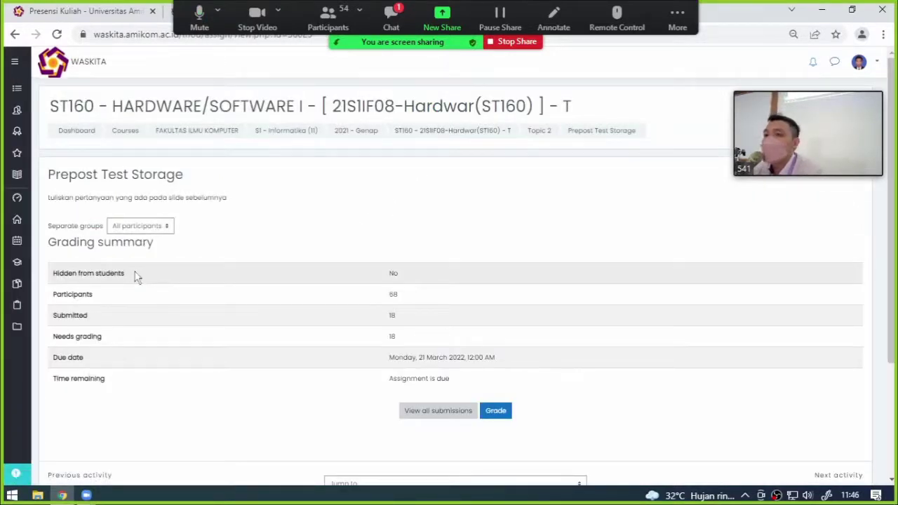
- Check the meeting chat, then open all Prepost Test Storage submissions at the question about using HDD disks in a CD player
click(378, 24)
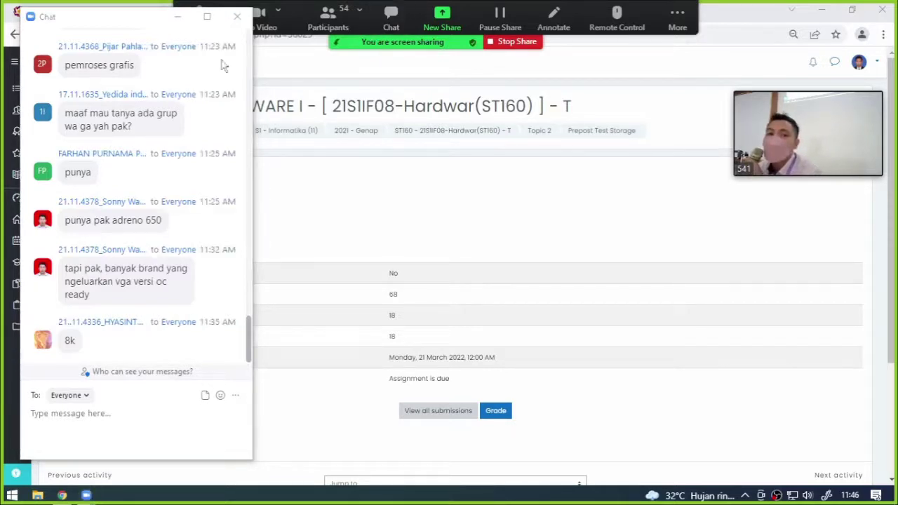
click(180, 21)
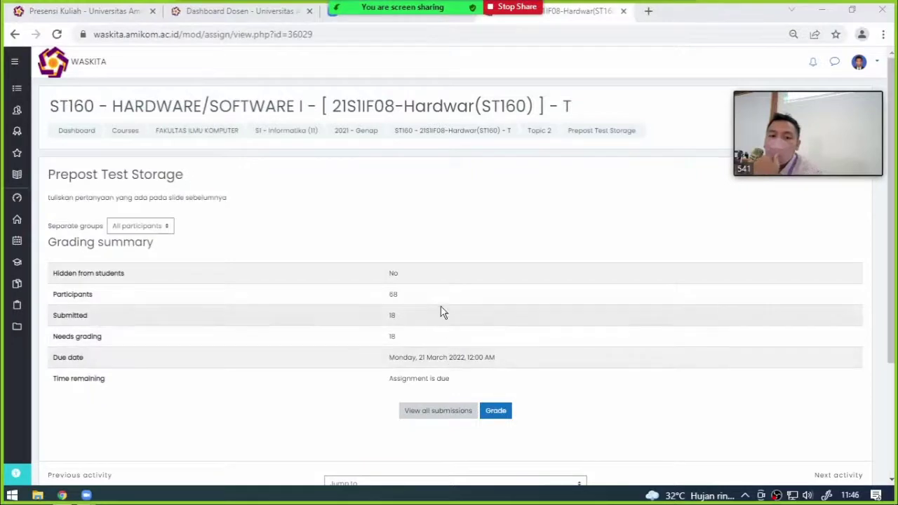
click(432, 423)
scroll(481, 381, down, 5)
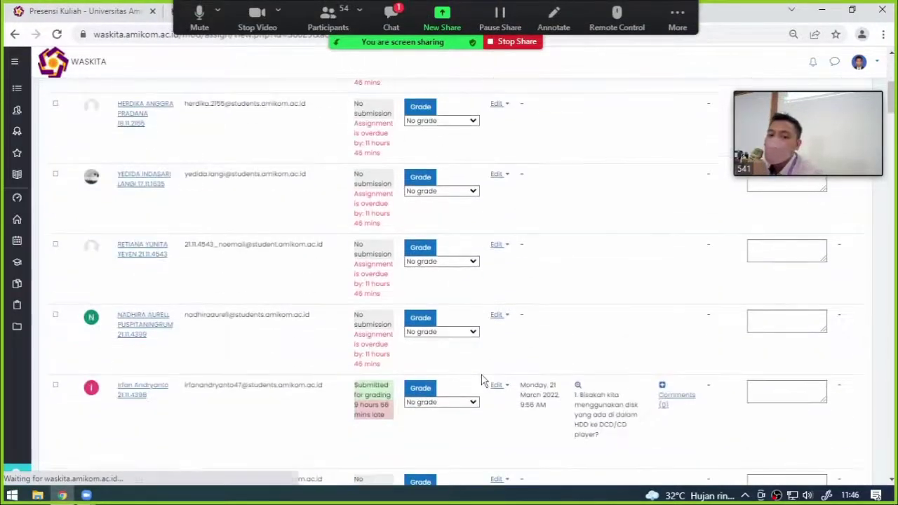
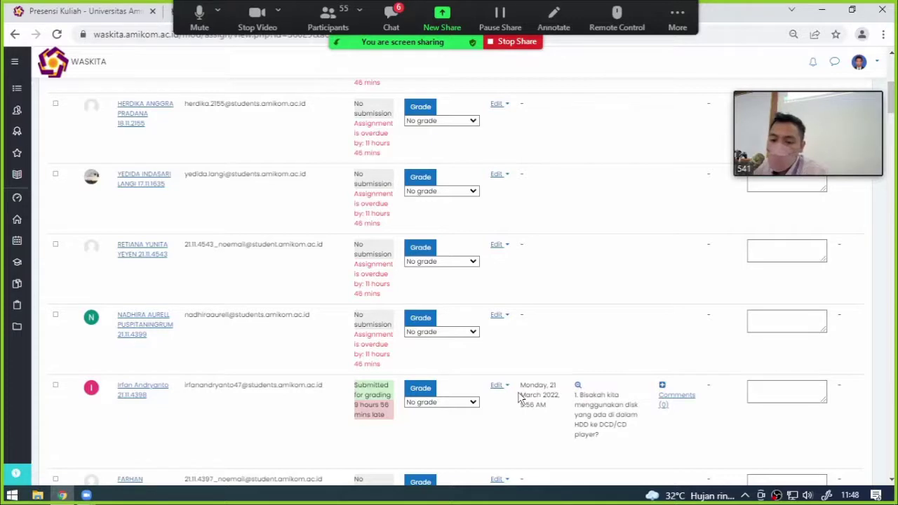
scroll(520, 398, down, 2)
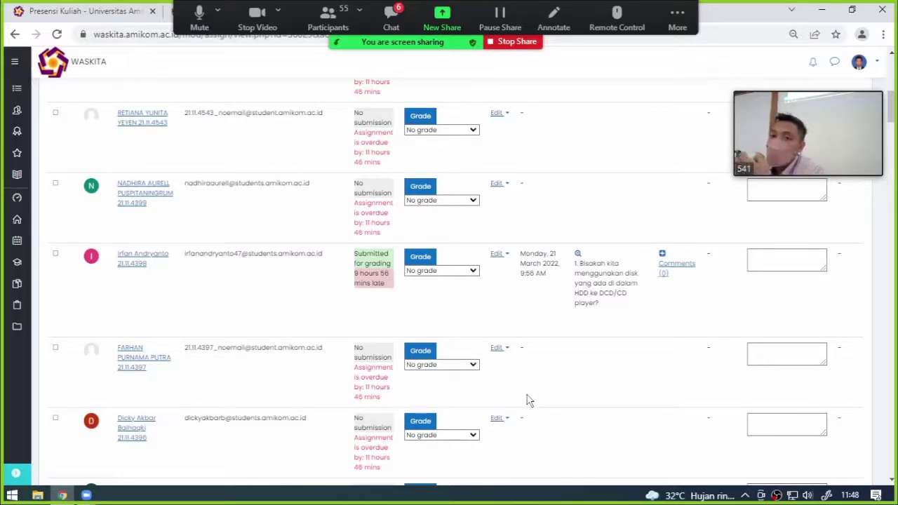
- Read the students' answers about storage types in the meeting chat and minimize the chat window
click(391, 18)
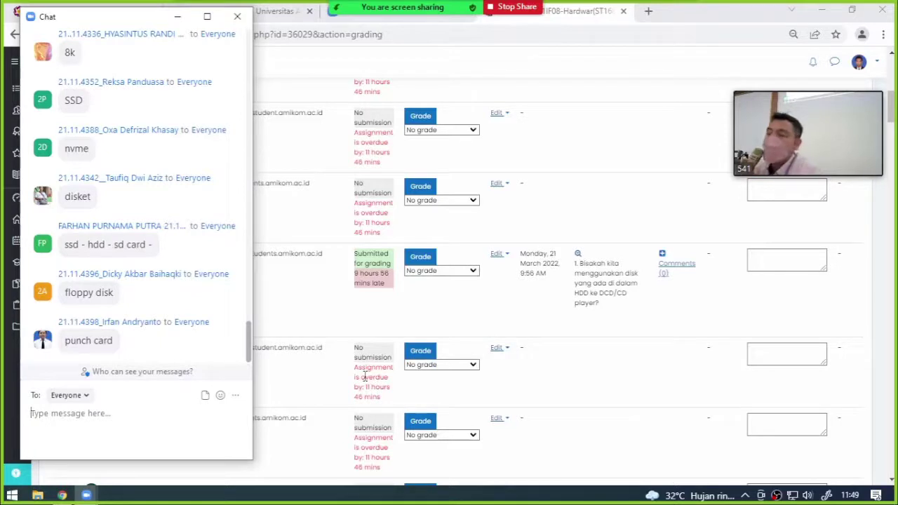
scroll(152, 258, up, 1)
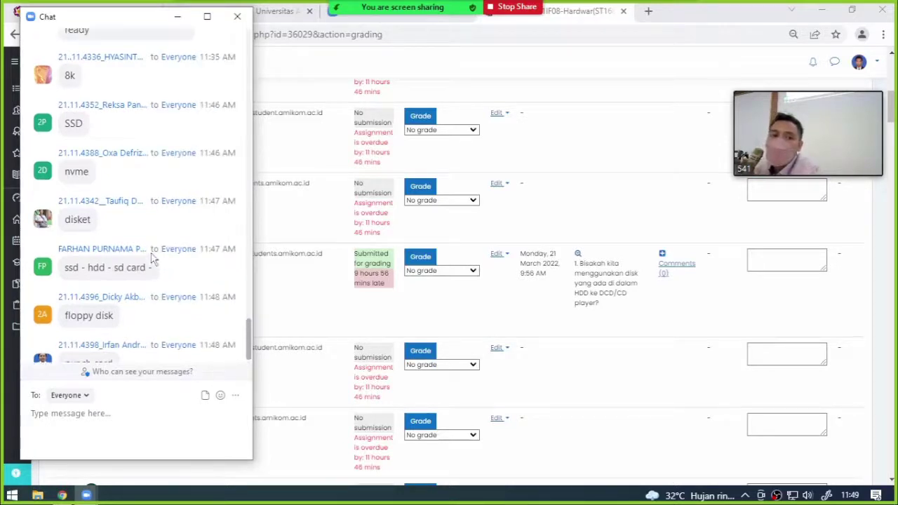
scroll(150, 257, down, 1)
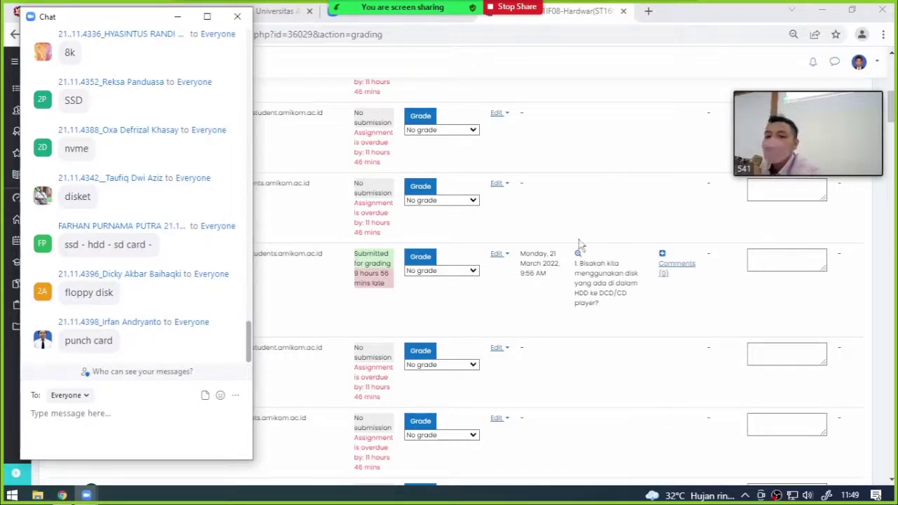
click(520, 314)
click(178, 16)
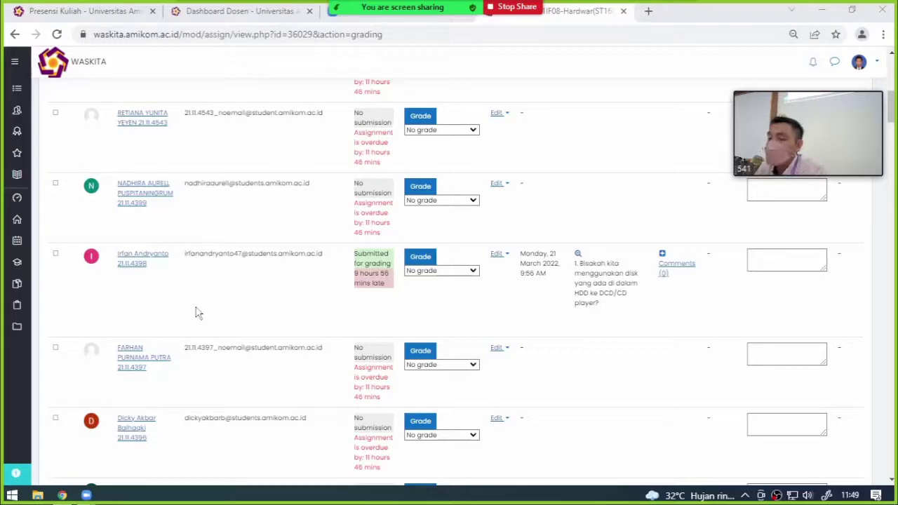
- Look through the following Storage submissions and open the full text of the 23-word entry asking whether computers have a maximum storage
scroll(373, 345, down, 4)
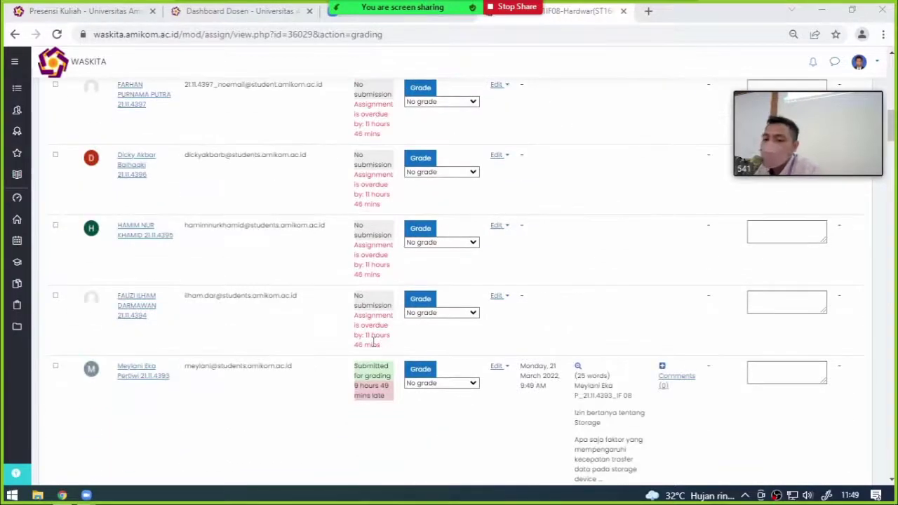
scroll(372, 344, down, 3)
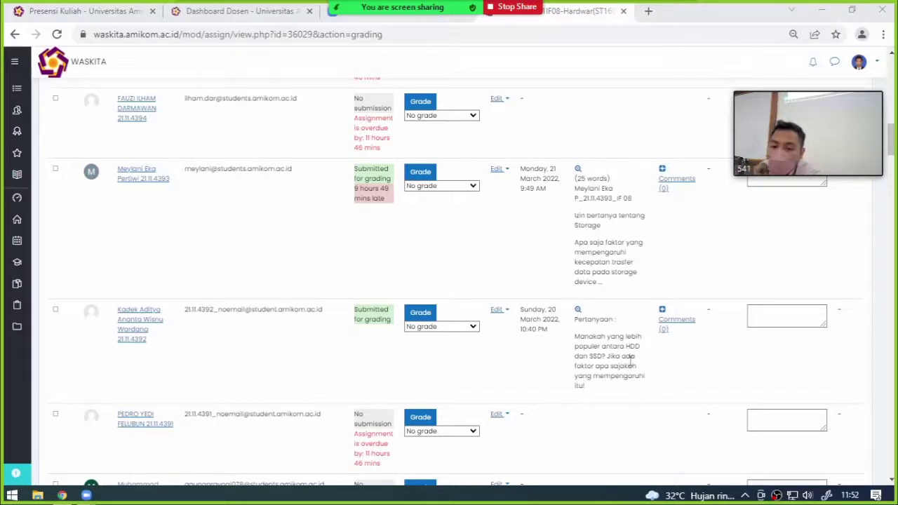
scroll(631, 359, down, 3)
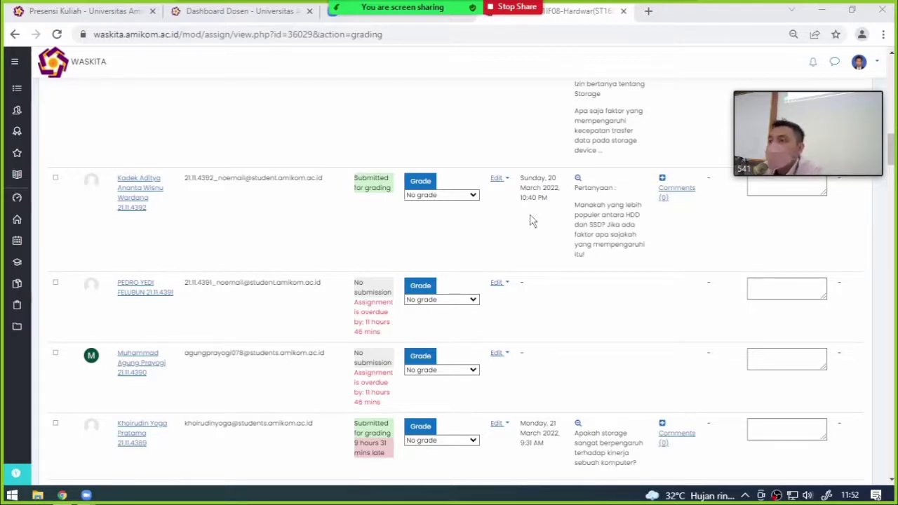
mouse_move(450, 8)
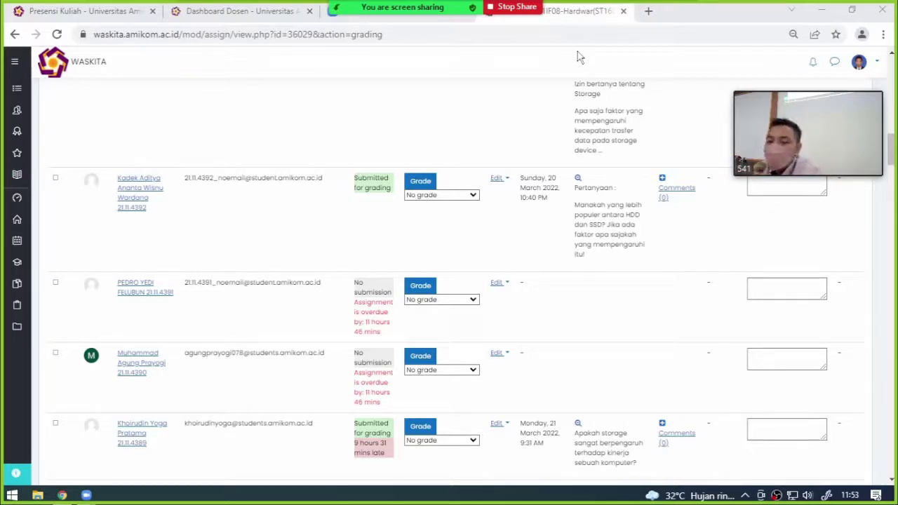
scroll(578, 301, down, 2)
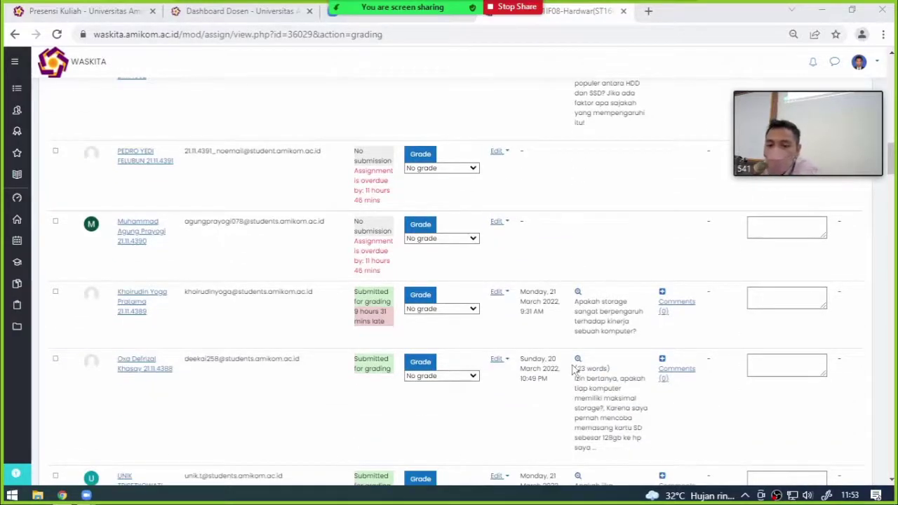
scroll(573, 370, down, 3)
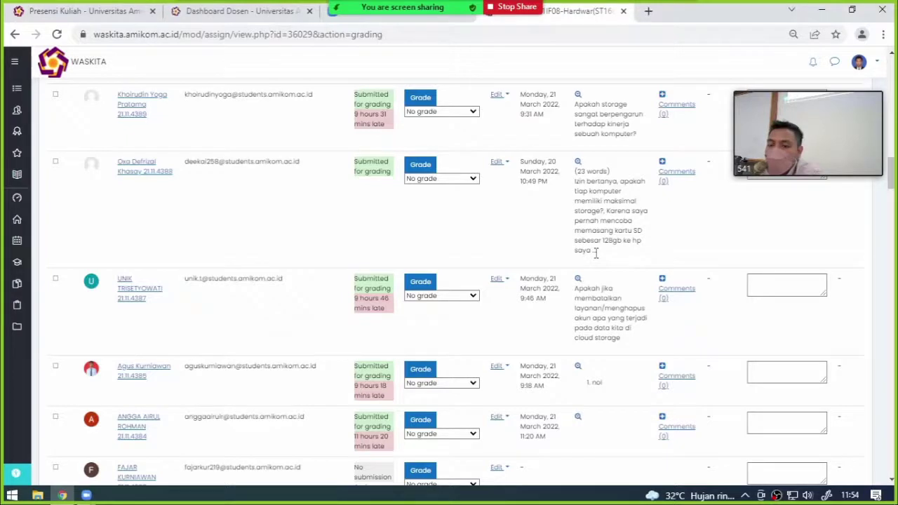
click(577, 165)
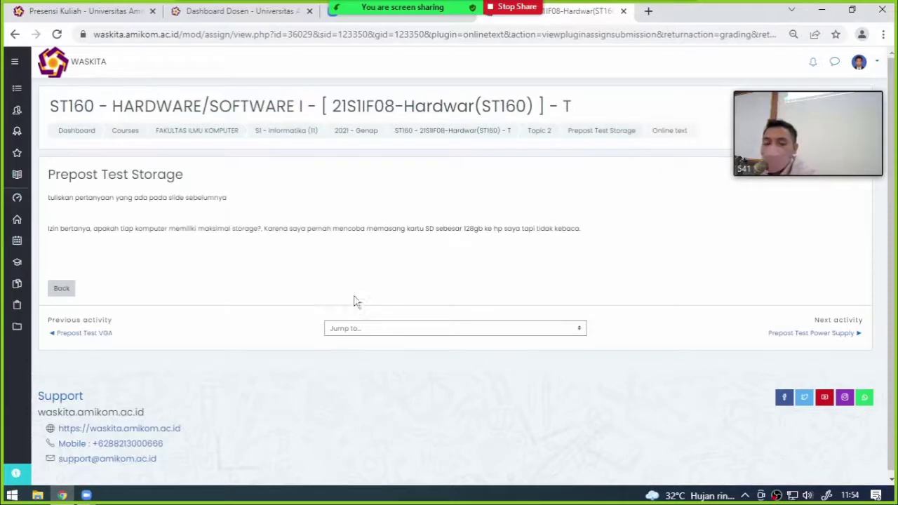
- Go back to the list of all Prepost Test Storage submissions and highlight the question about cloud storage data after deleting an account
click(616, 138)
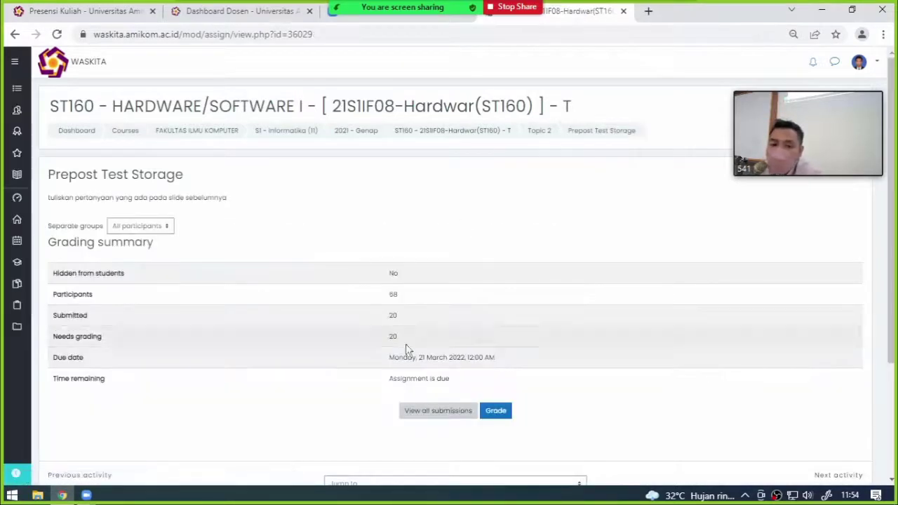
click(437, 420)
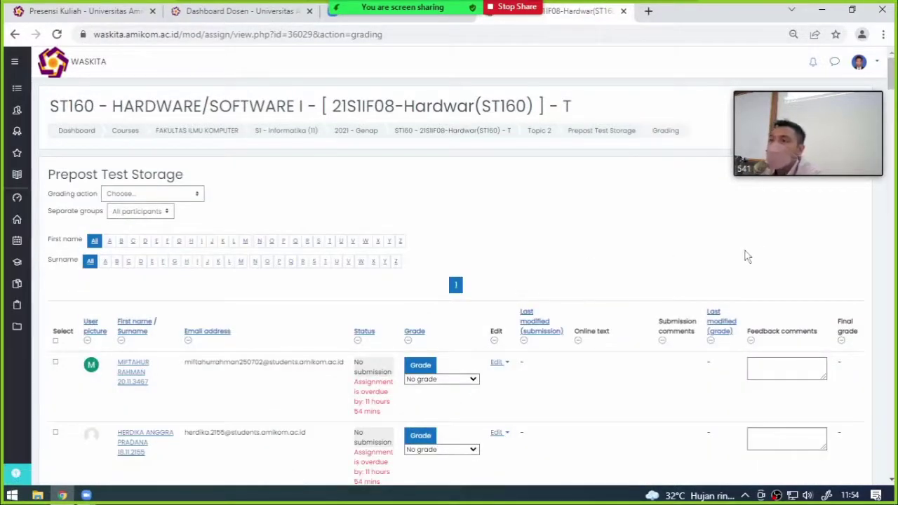
scroll(765, 255, down, 10)
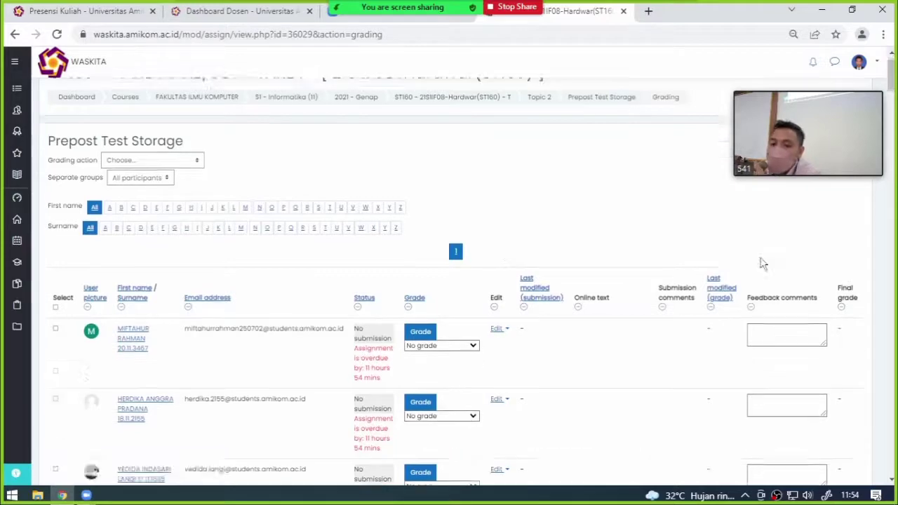
scroll(615, 336, down, 8)
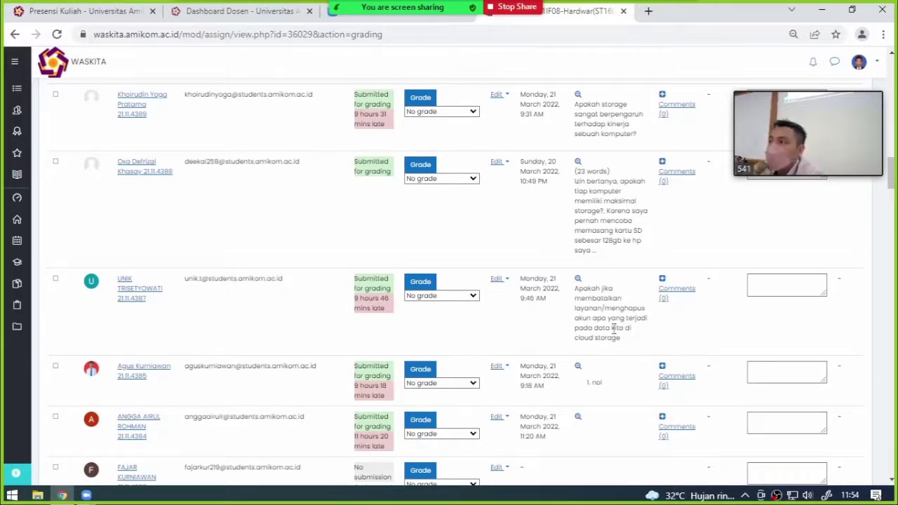
scroll(615, 330, down, 3)
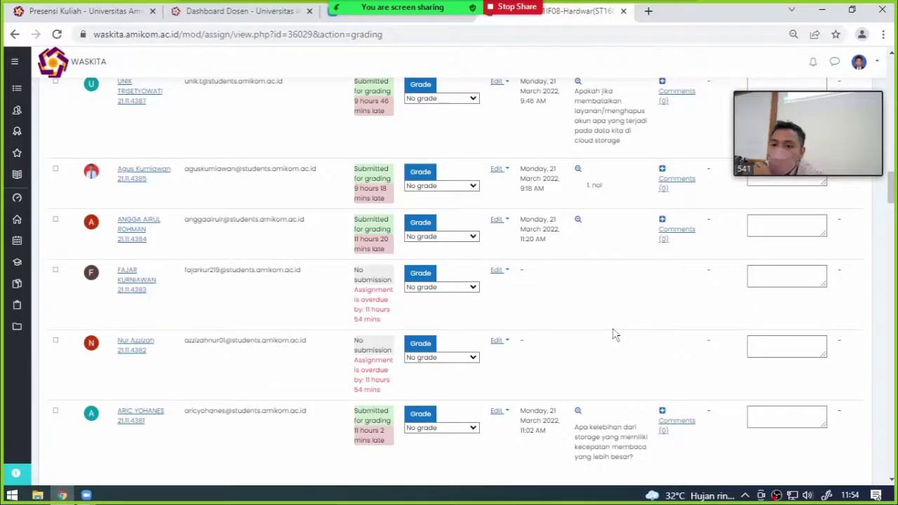
scroll(614, 335, up, 2)
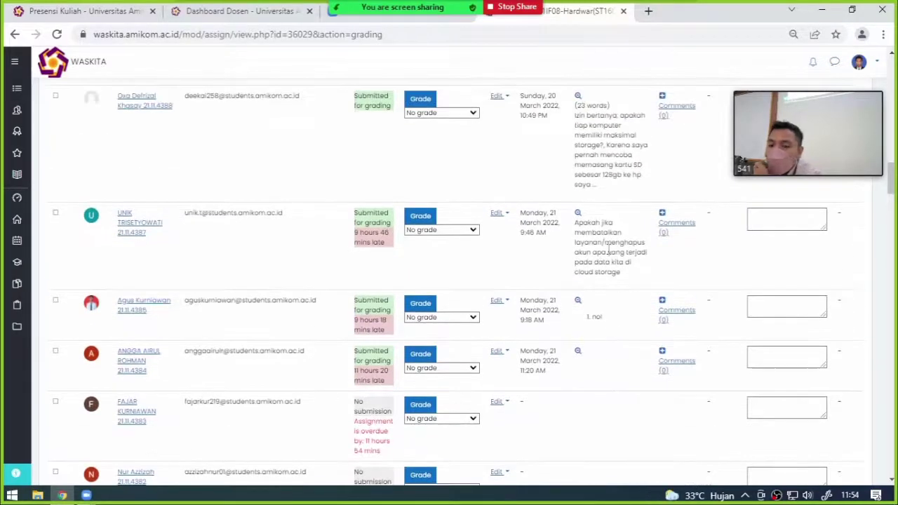
drag(635, 276, 575, 228)
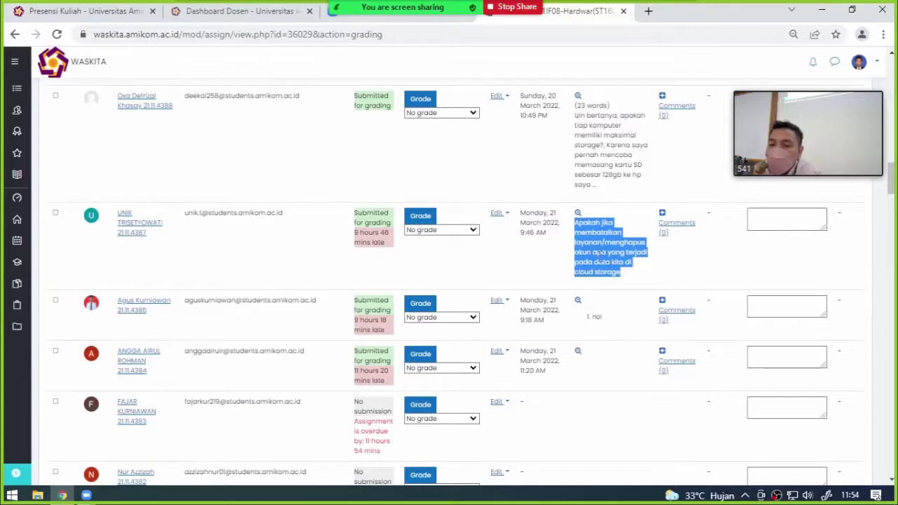
- Go through the next submissions and highlight the question on why SSDs with the same NAND chip differ in read and write performance
scroll(600, 257, down, 2)
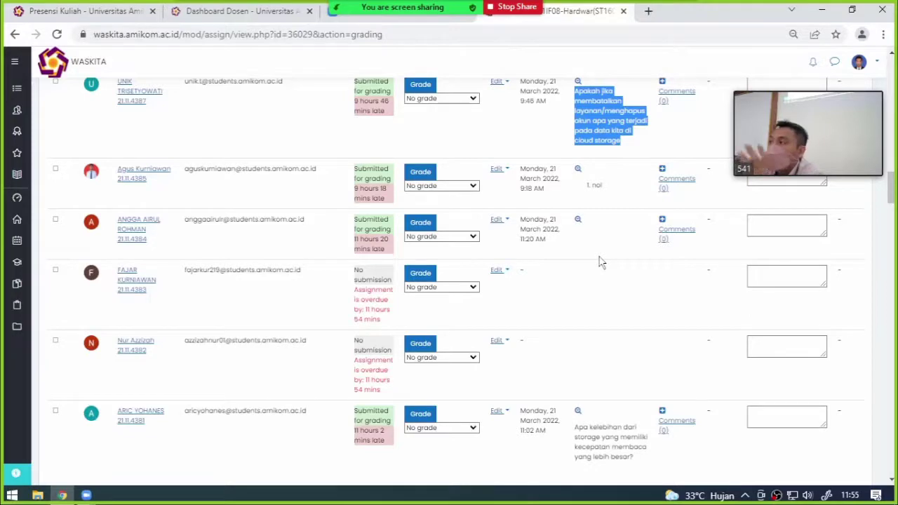
scroll(600, 261, down, 3)
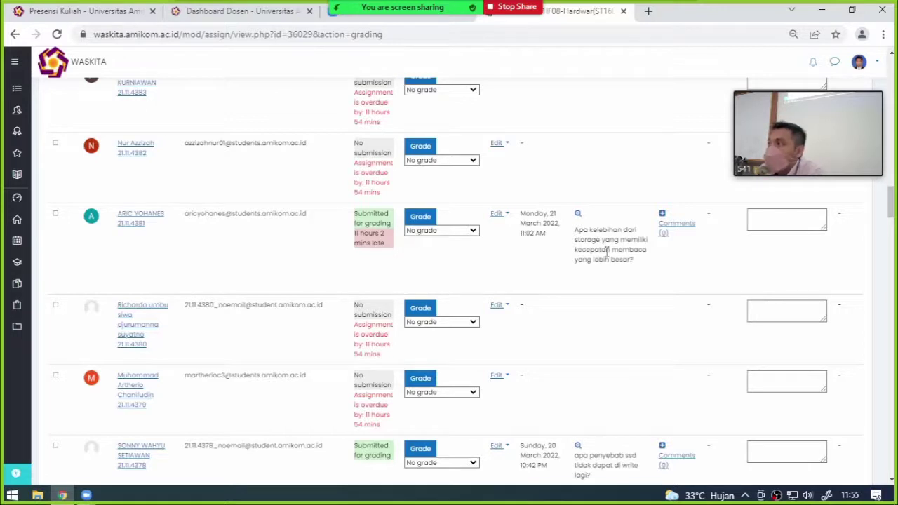
scroll(608, 252, down, 3)
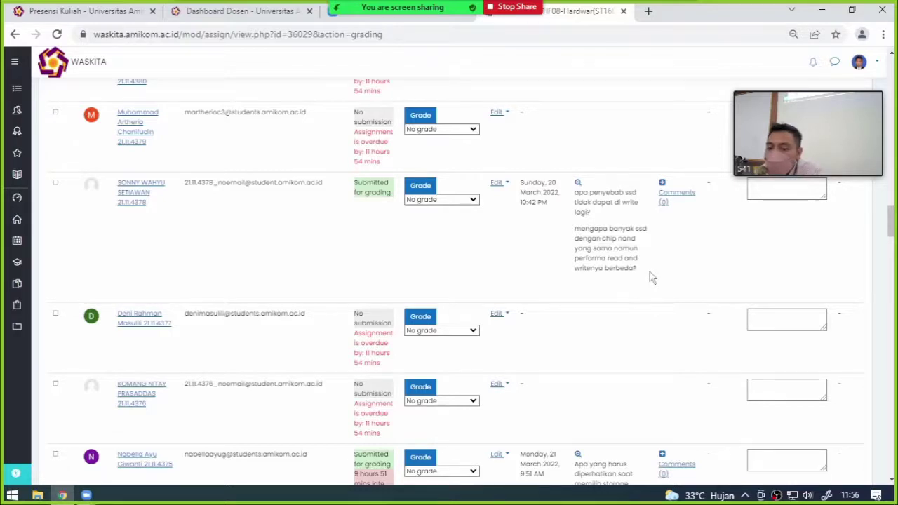
scroll(650, 277, down, 1)
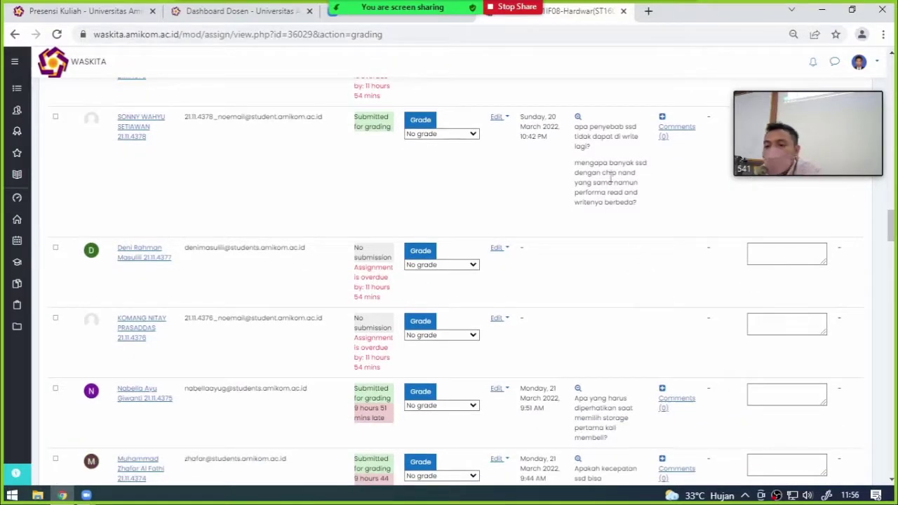
drag(576, 163, 636, 204)
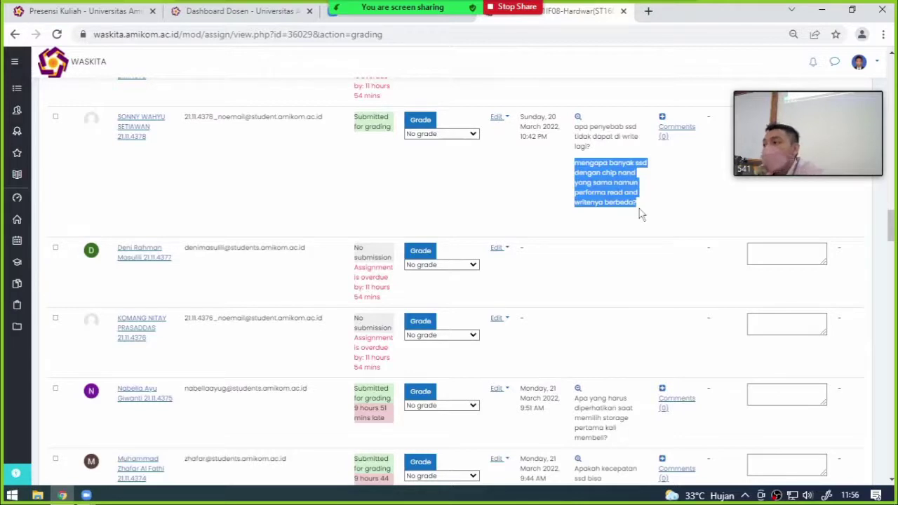
- Enlarge the page zoom to 90% at the SSD gaming performance question and move the floating video thumbnail off the online text column
scroll(640, 214, down, 3)
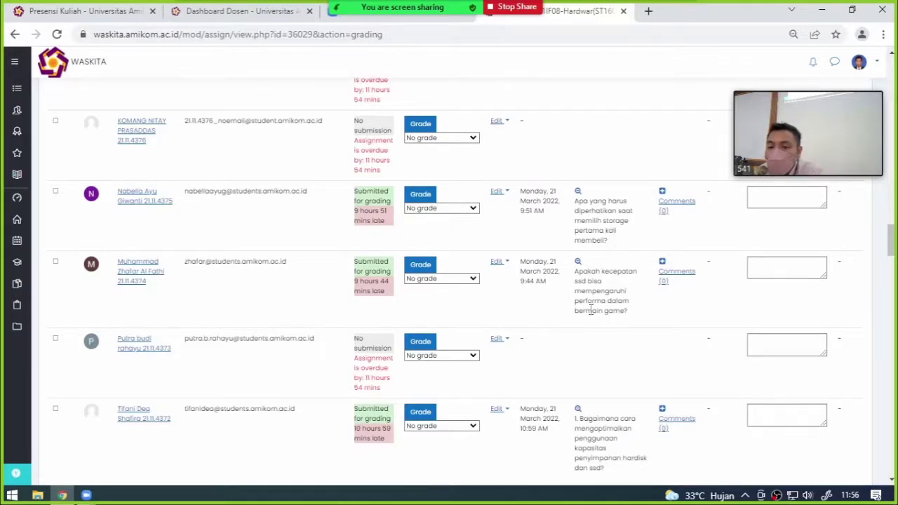
scroll(595, 281, down, 1)
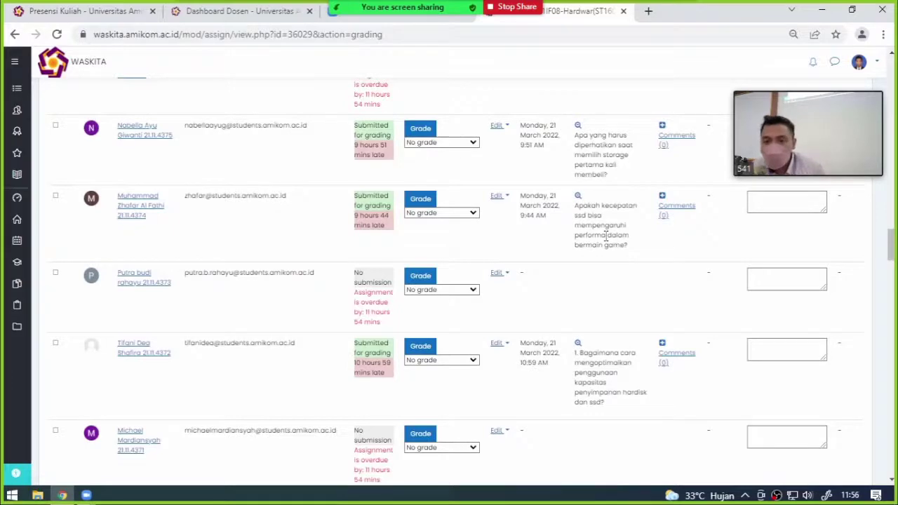
key(ctrl+plus)
key(ctrl+plus)
scroll(614, 240, down, 2)
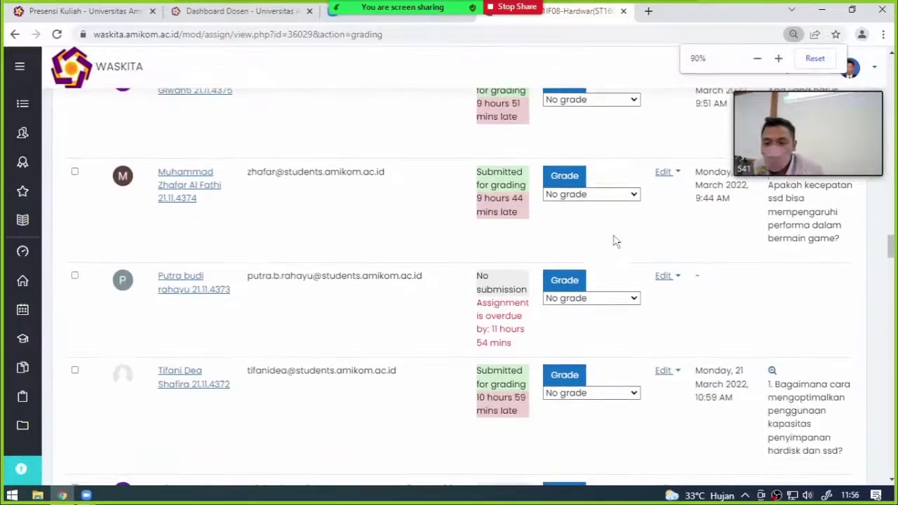
mouse_move(834, 83)
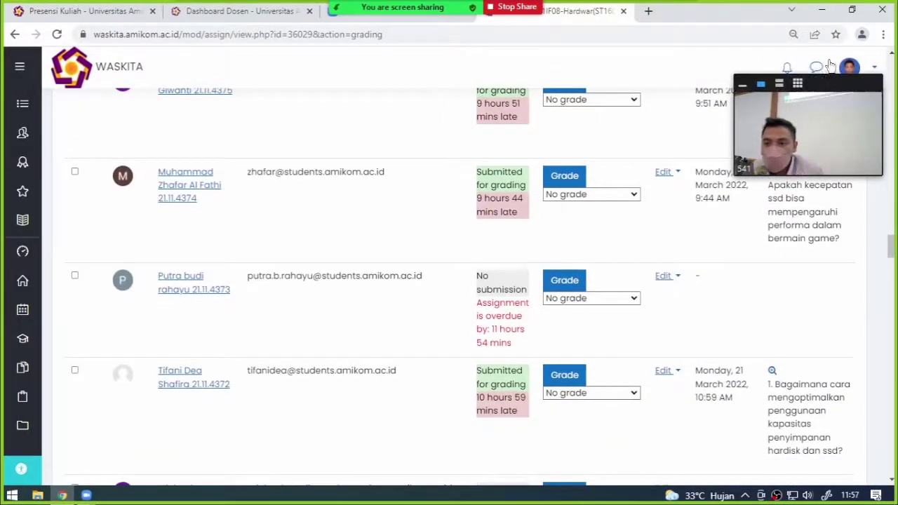
drag(834, 83, 541, 84)
- Read the next questions, on optimising hard disk and SSD capacity and on how an SSD writes and reads data
scroll(625, 252, down, 1)
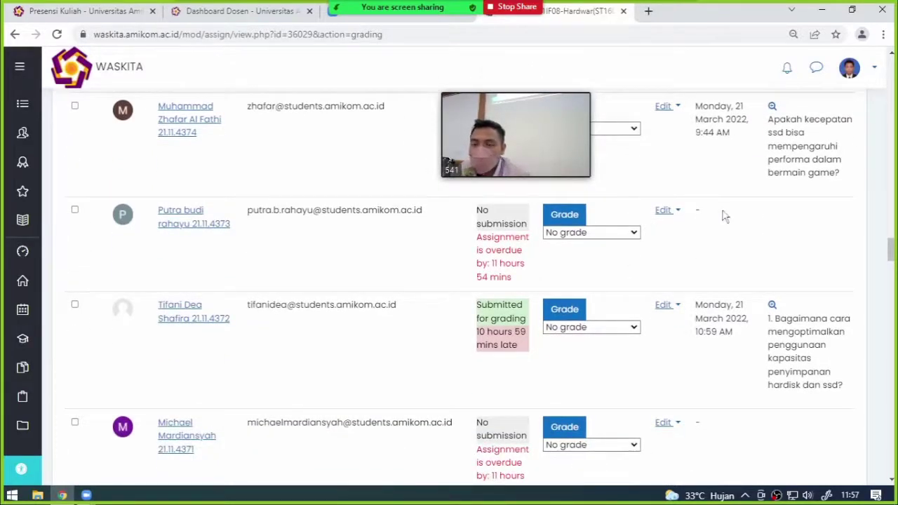
scroll(727, 217, down, 1)
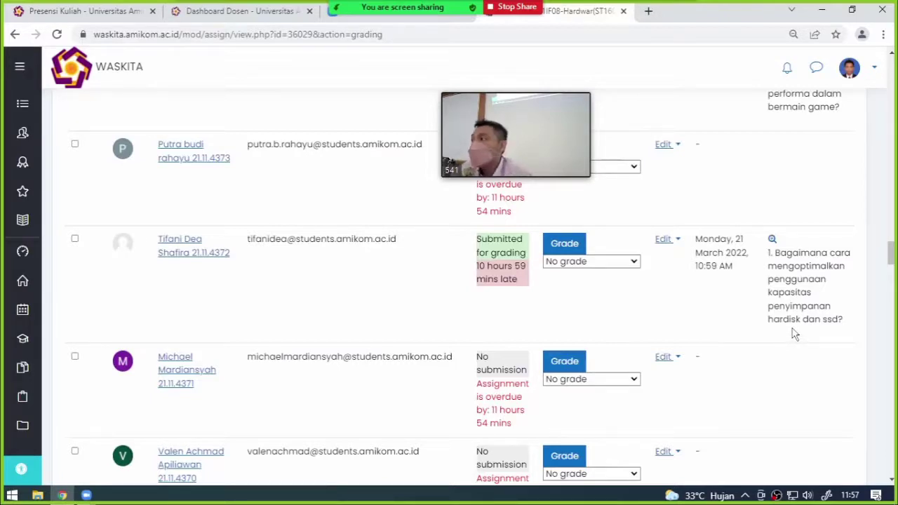
scroll(795, 335, down, 5)
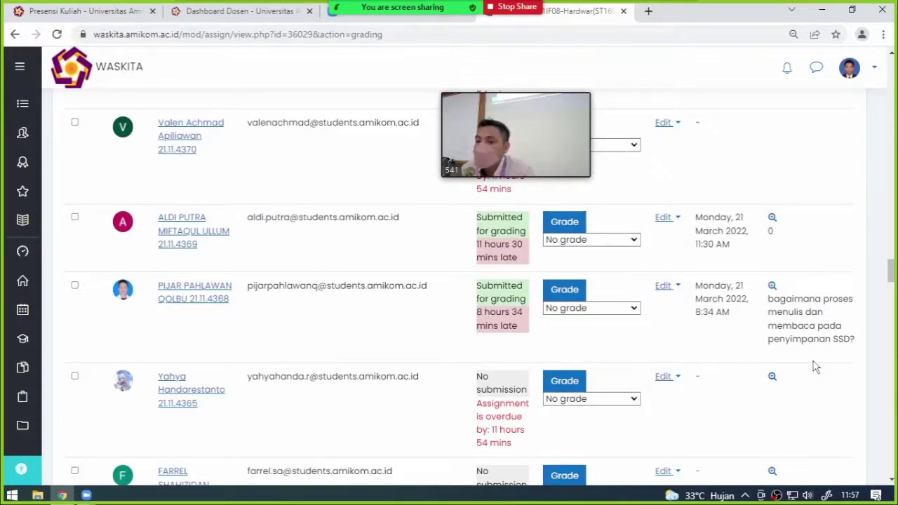
- Read the next Prepost Test Storage questions, on the safest storage type, SSD versus hard disk speed and durability, and the types of storage
scroll(817, 367, down, 3)
scroll(817, 366, down, 10)
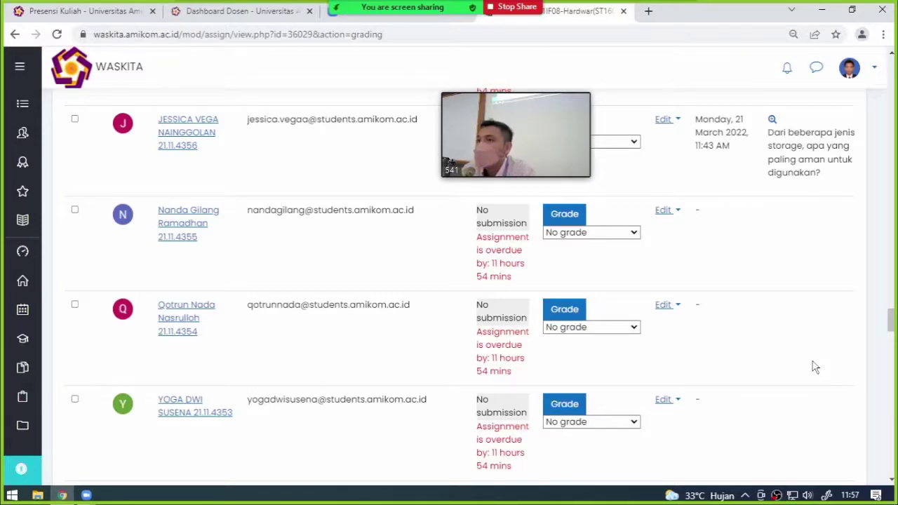
scroll(814, 366, down, 15)
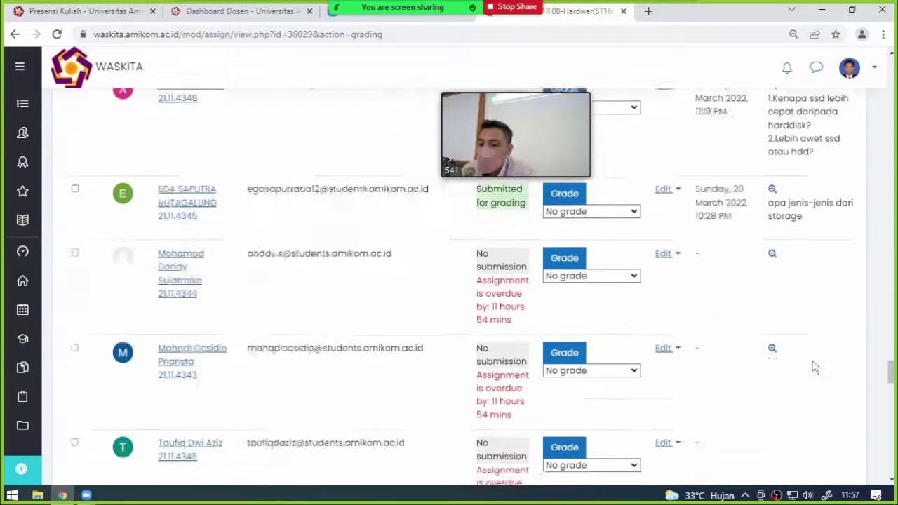
scroll(815, 366, up, 1)
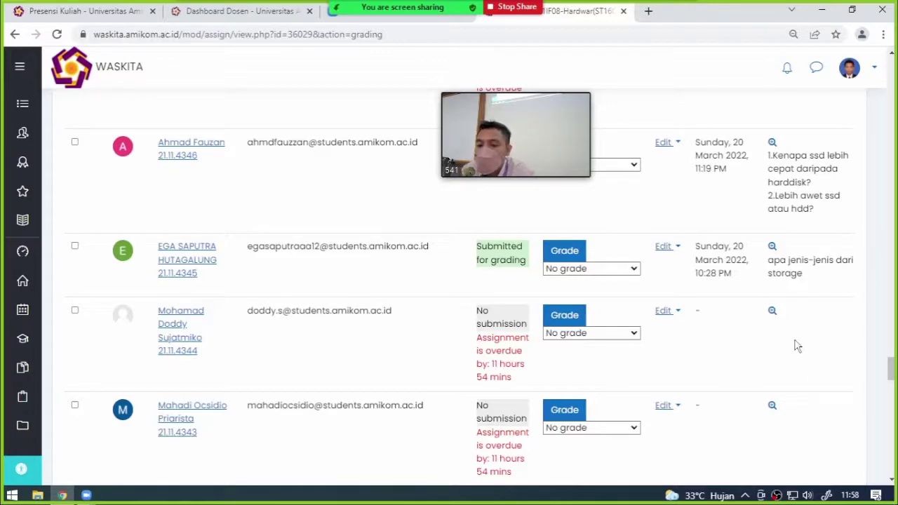
- Read the question on cloning drive C data from HDD to SSD and check the remaining Storage submissions through the end of the list
scroll(797, 345, down, 15)
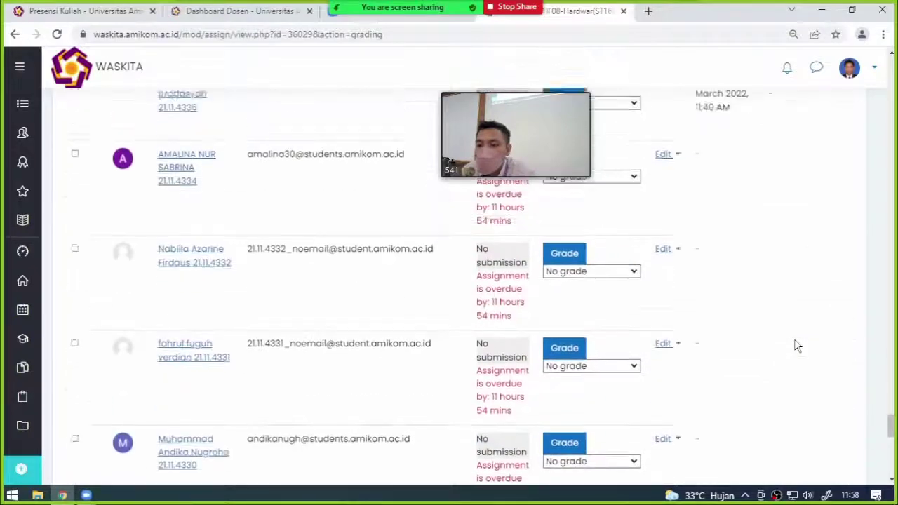
scroll(797, 346, up, 2)
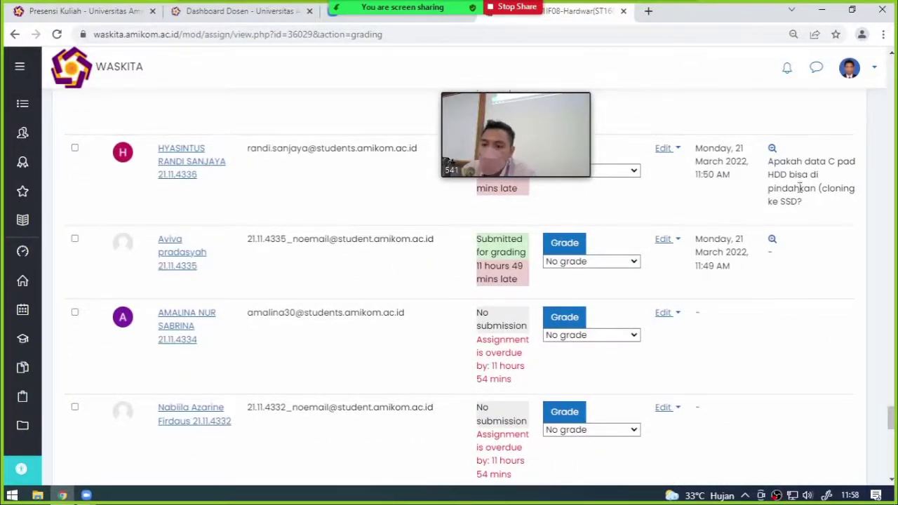
scroll(754, 286, down, 3)
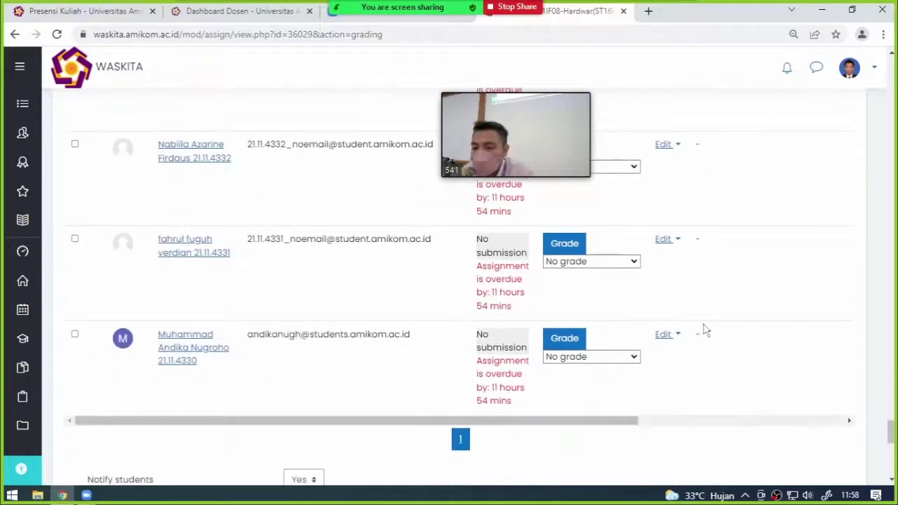
scroll(705, 328, down, 5)
scroll(706, 331, up, 2)
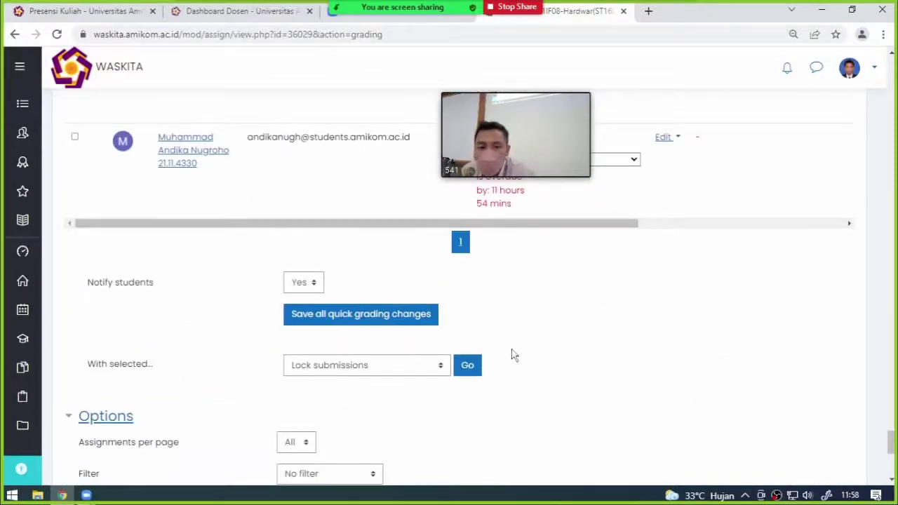
- Leave the Prepost Test Storage submissions and return to the ST160 Hardware/Software I course page
scroll(445, 325, up, 7)
scroll(88, 125, up, 5)
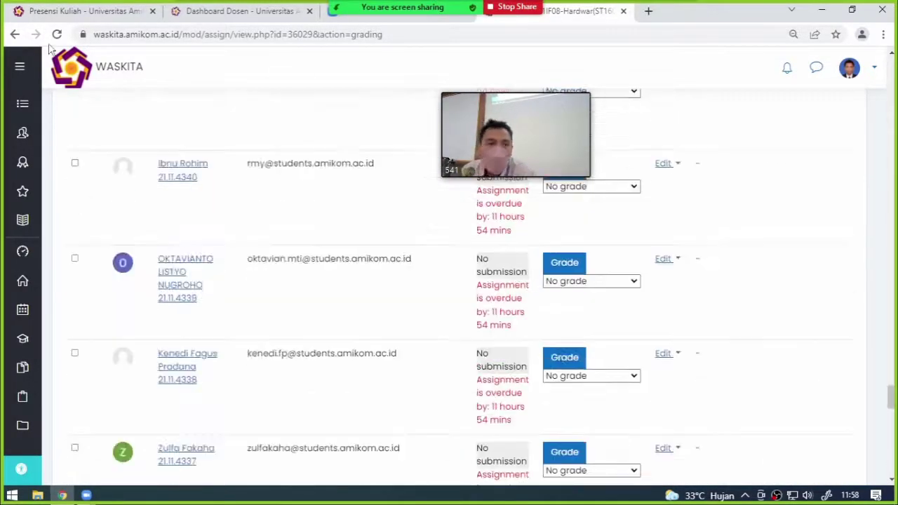
key(alt+Left)
scroll(349, 301, down, 4)
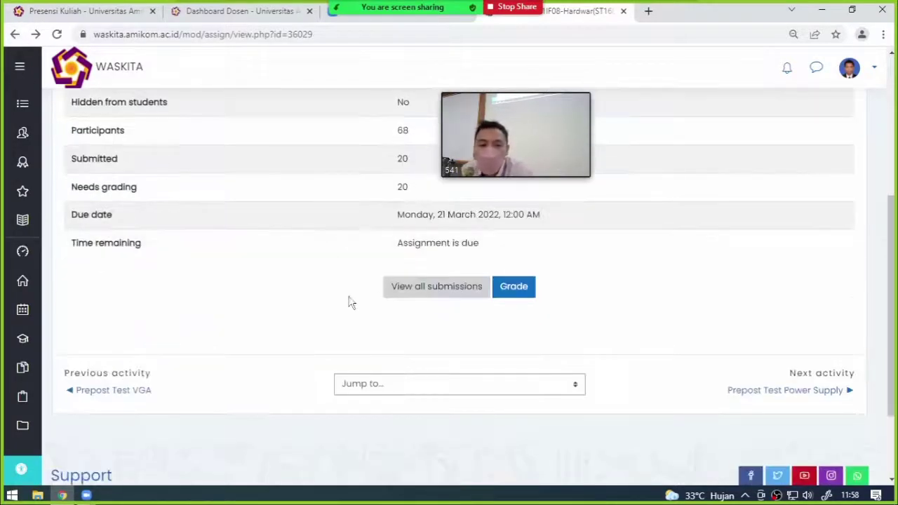
scroll(301, 321, up, 4)
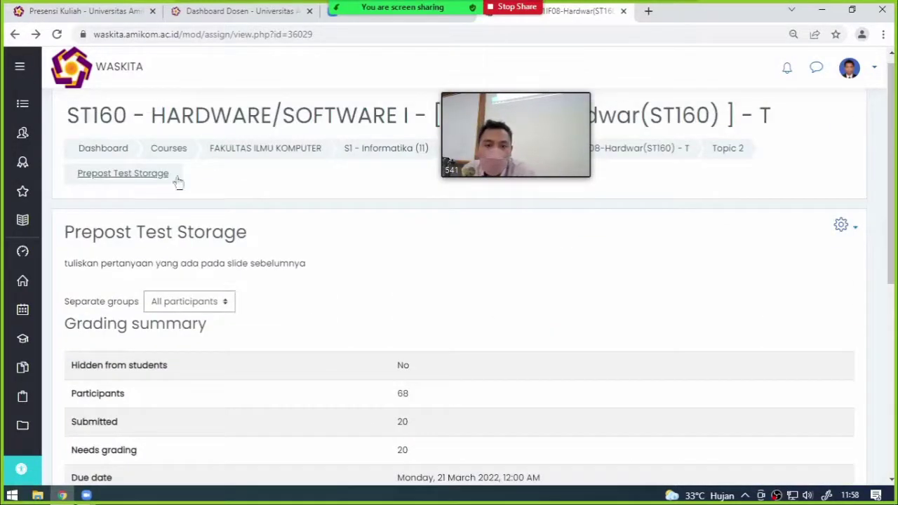
click(664, 149)
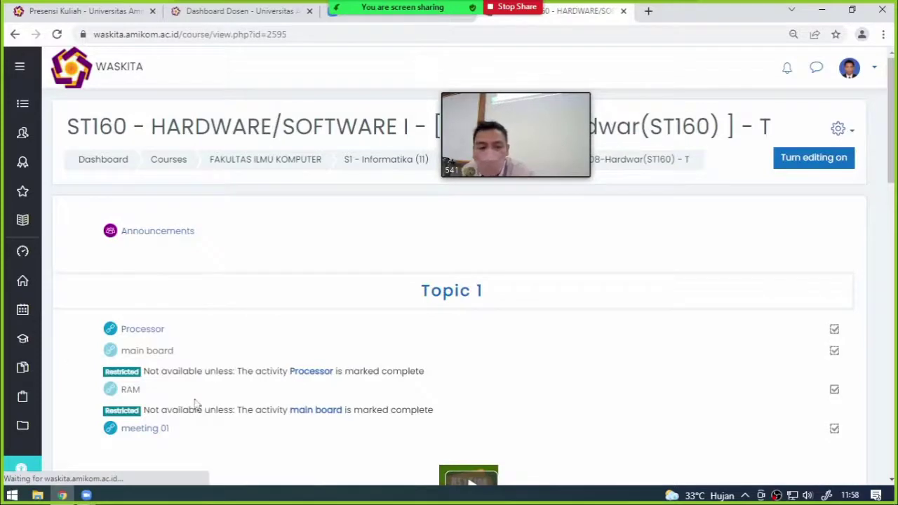
- Open the Prepost Test Power Supply assignment from the course page and view all its submissions
scroll(203, 337, down, 2)
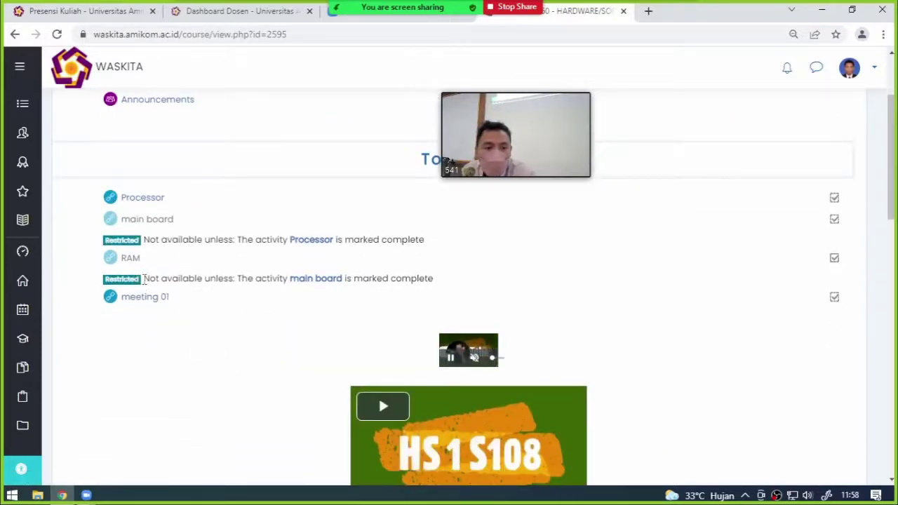
scroll(153, 285, down, 10)
scroll(153, 284, down, 3)
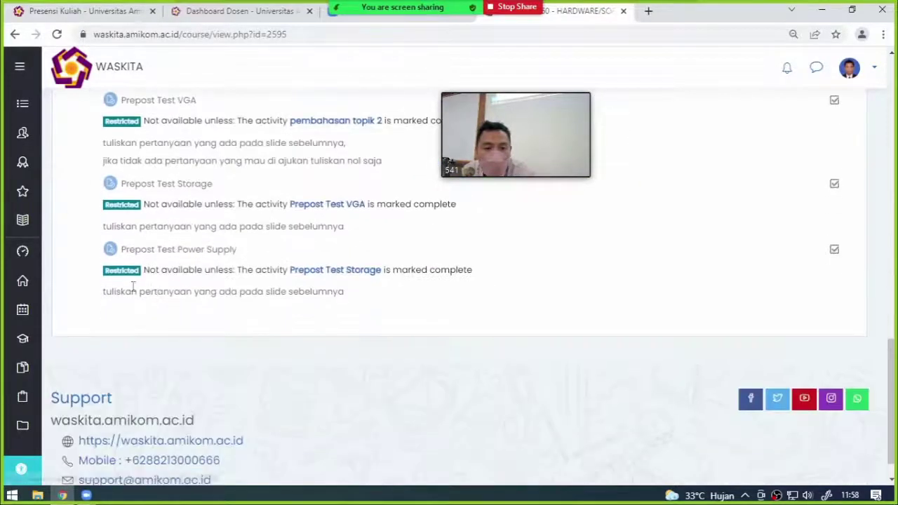
click(204, 253)
scroll(247, 288, down, 4)
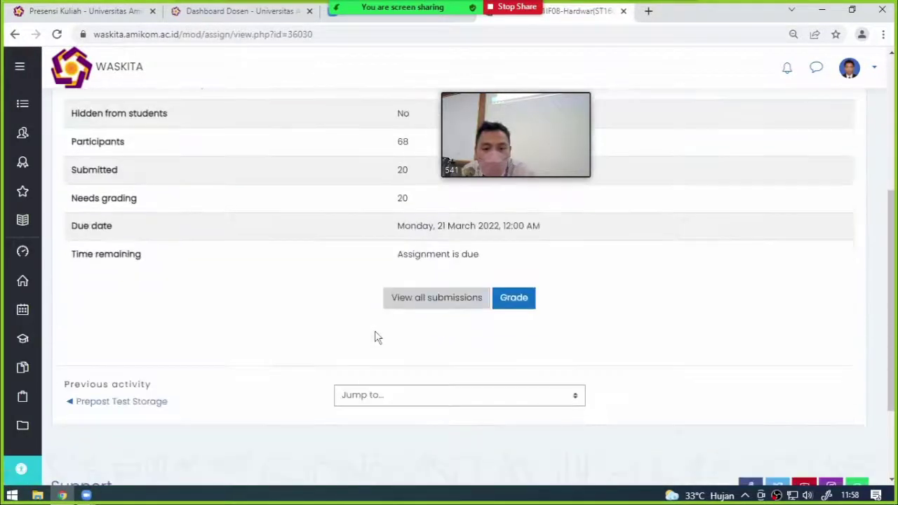
scroll(375, 337, up, 1)
click(447, 365)
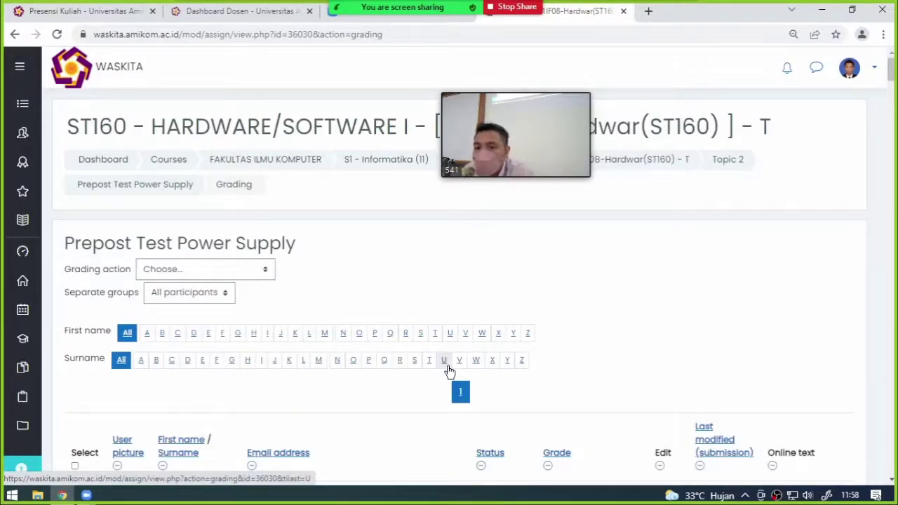
- Read the first Power Supply questions, on sudden shutdowns, laptop chargers as external supplies, choosing a suitable supply, and maintenance
scroll(530, 318, down, 2)
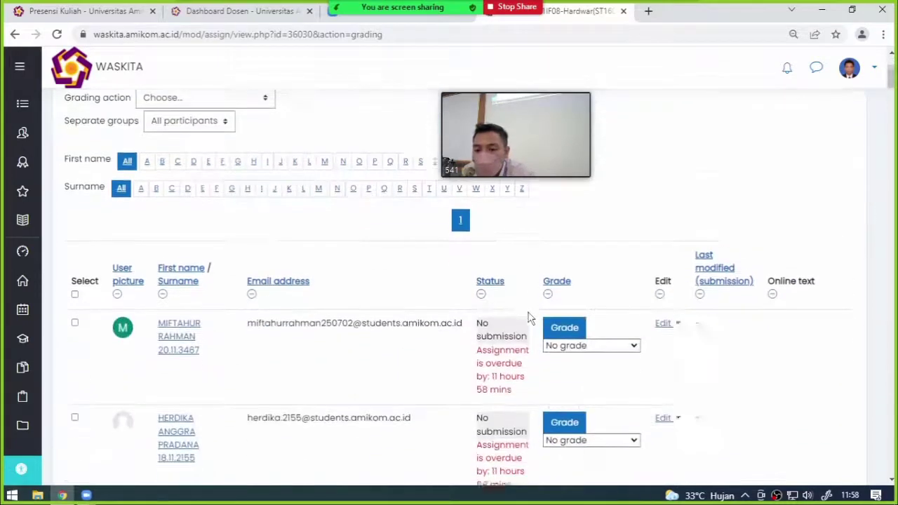
scroll(530, 318, down, 1)
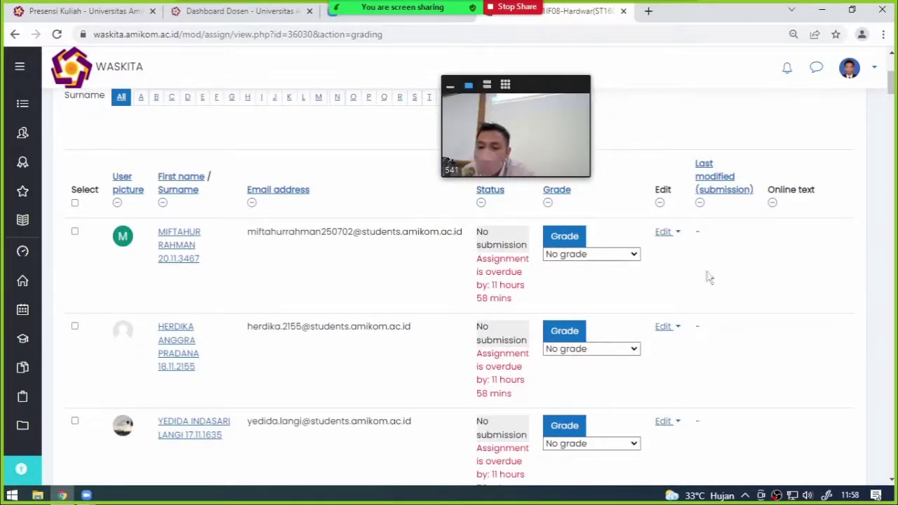
scroll(706, 273, down, 5)
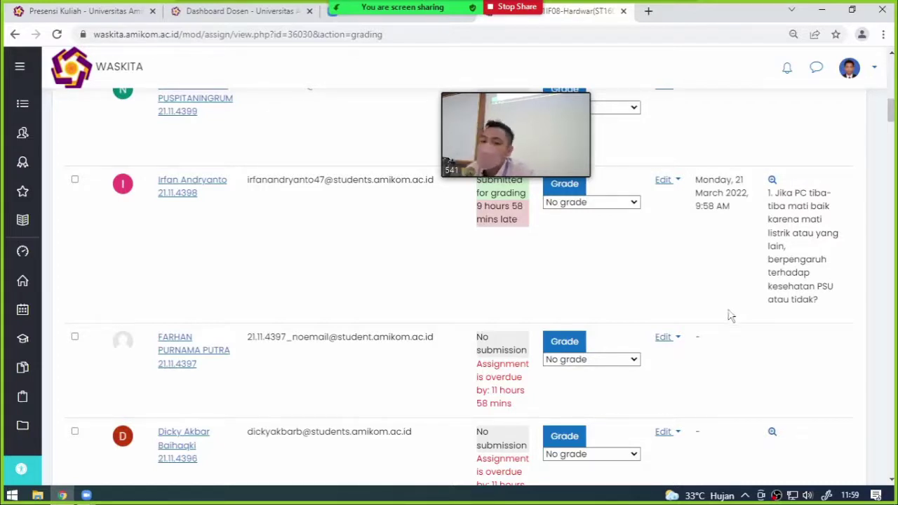
scroll(677, 258, down, 10)
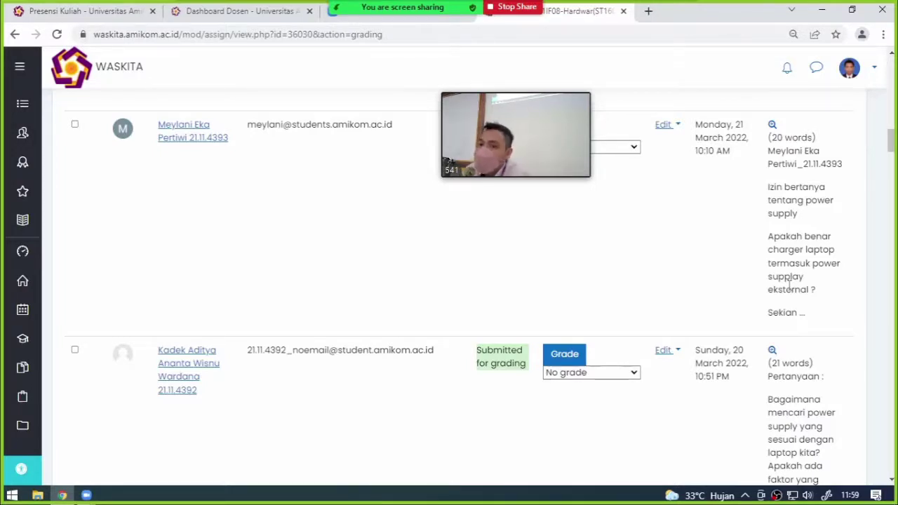
scroll(658, 256, down, 3)
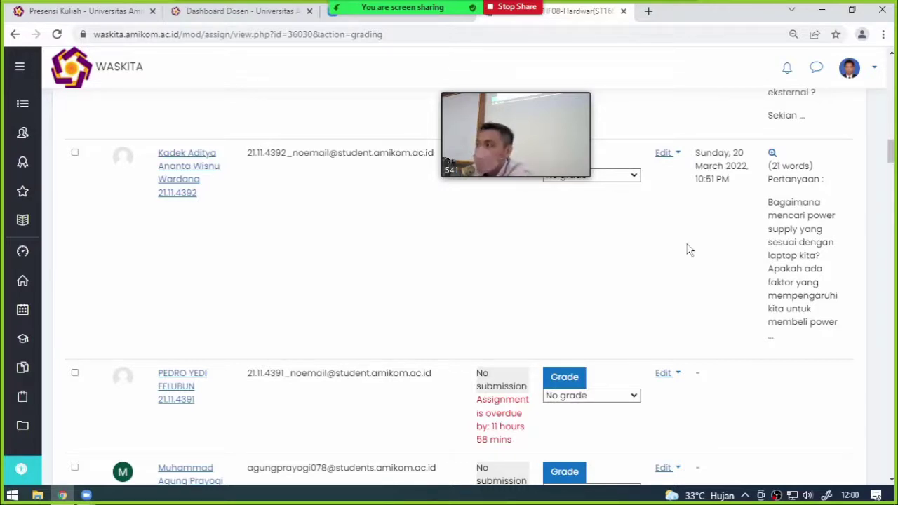
scroll(572, 245, down, 6)
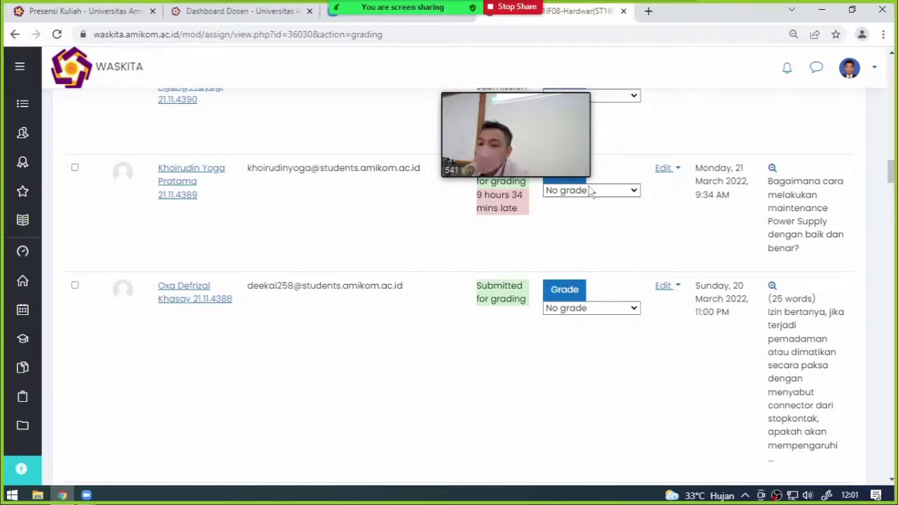
- Read the full text of the question on forced shutdown by unplugging the connector and return to the list of all Power Supply submissions
scroll(583, 197, down, 2)
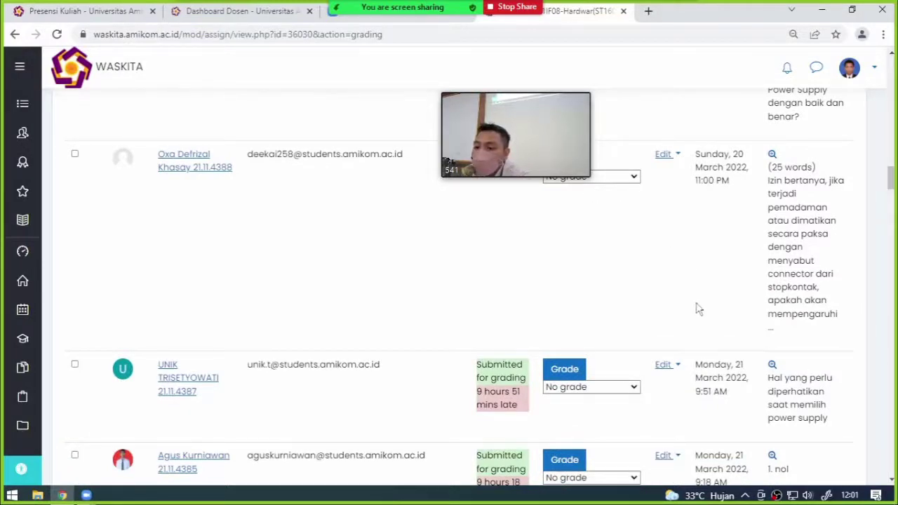
click(772, 154)
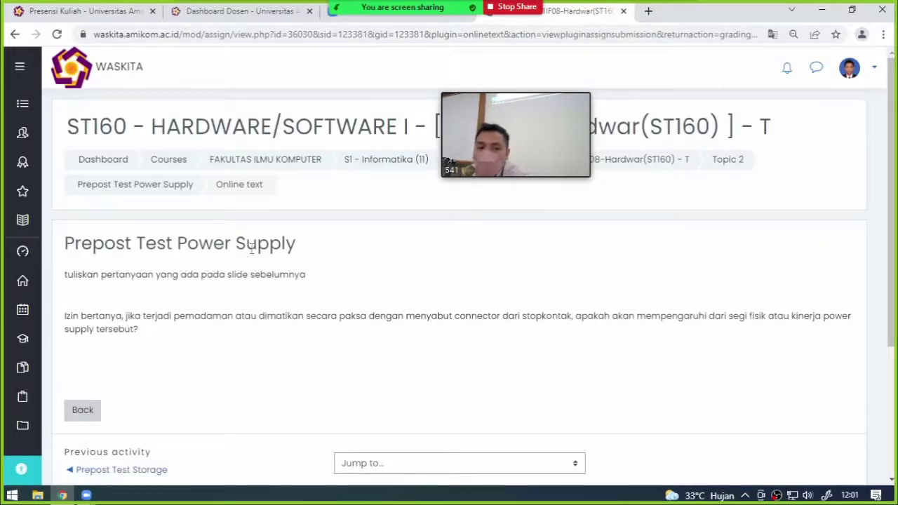
click(145, 191)
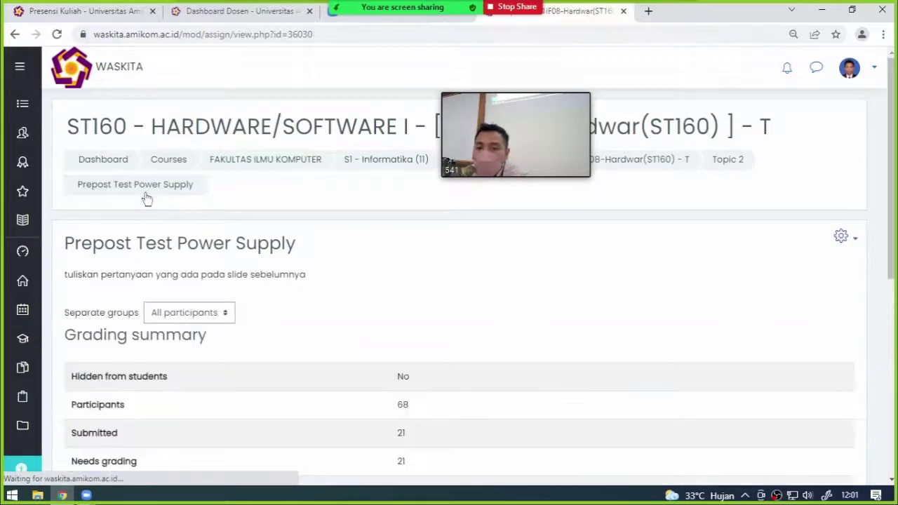
scroll(302, 295, down, 5)
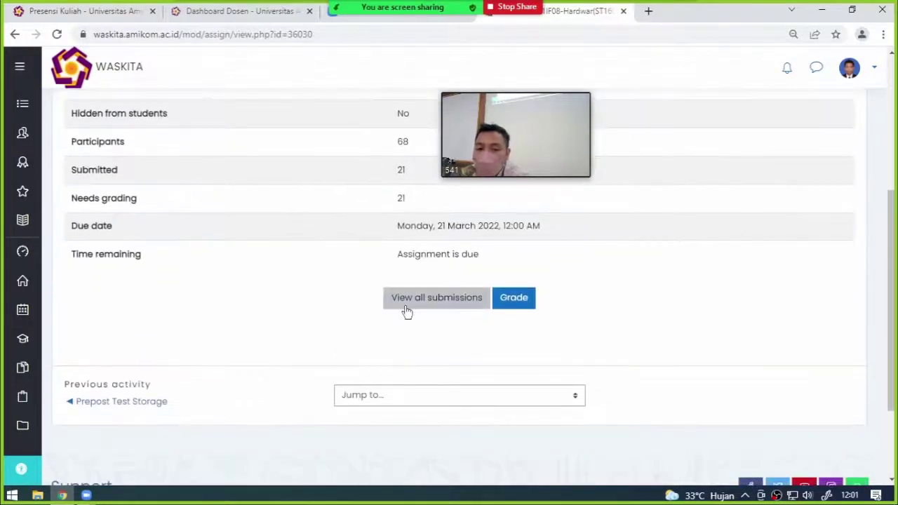
click(406, 311)
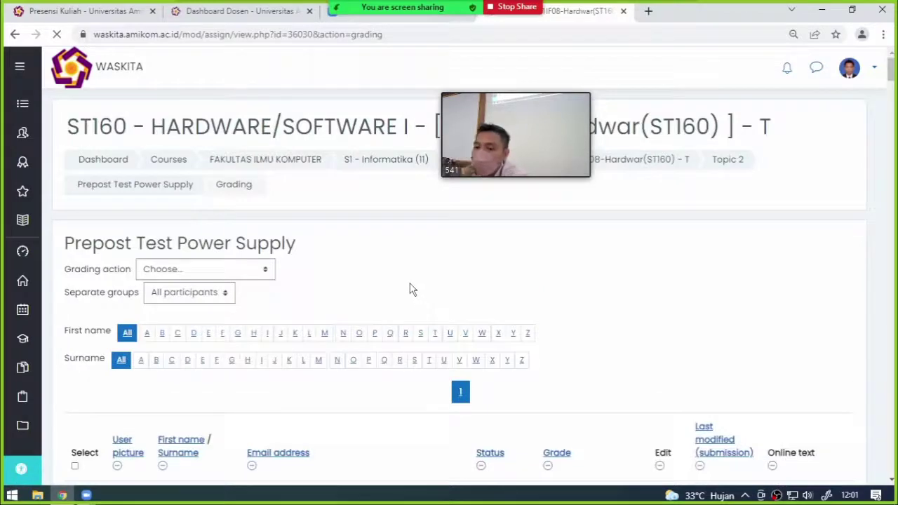
- Go back down the Power Supply submissions to the maintenance question and on to the question about what to consider when choosing a power supply
scroll(412, 290, down, 15)
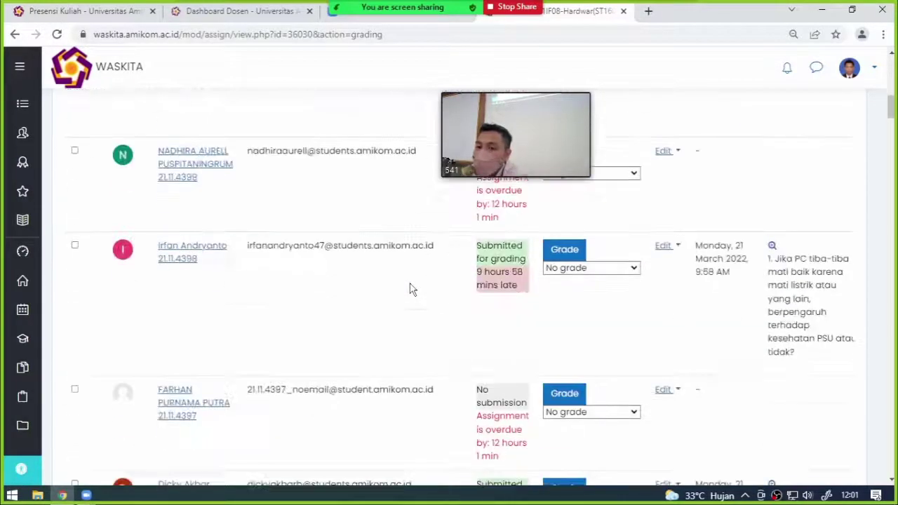
scroll(412, 290, down, 3)
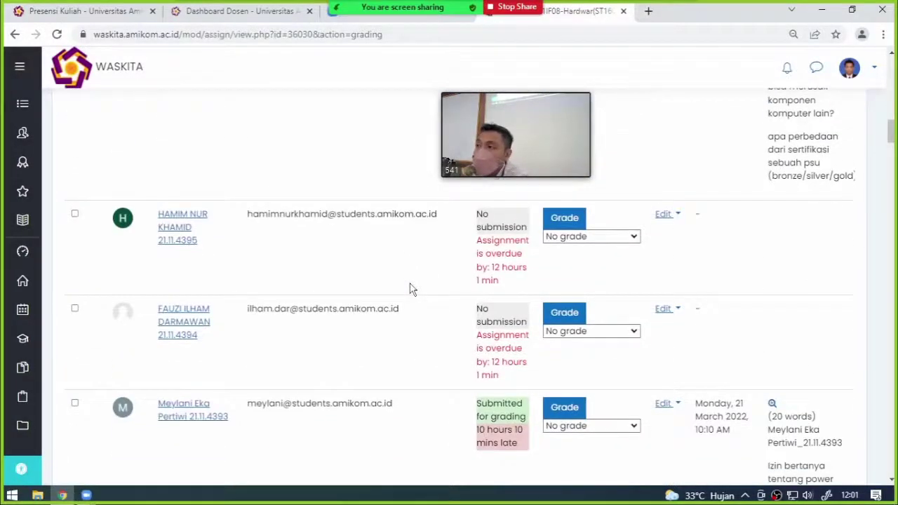
scroll(412, 290, down, 1)
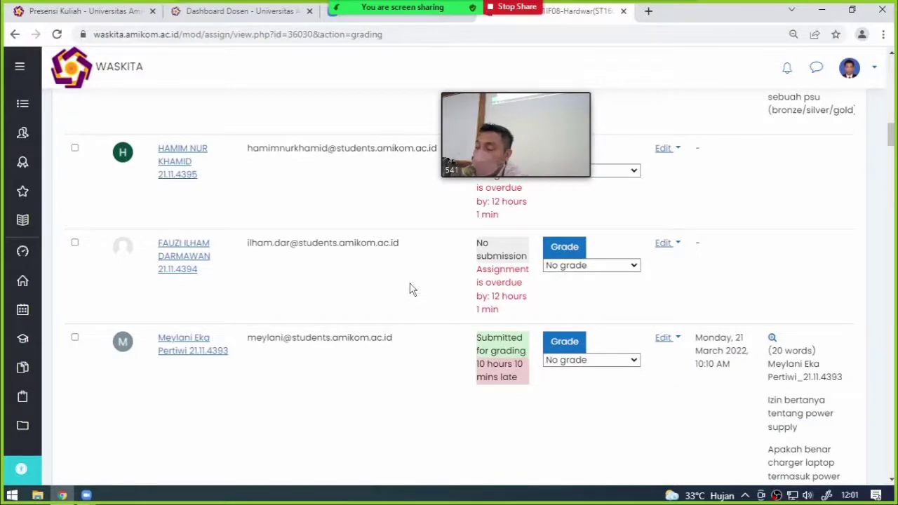
scroll(412, 290, down, 4)
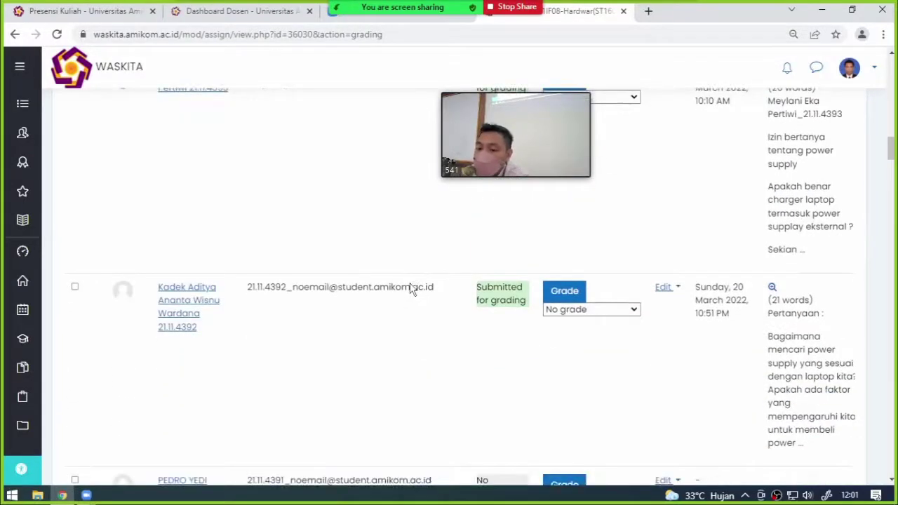
scroll(412, 290, down, 3)
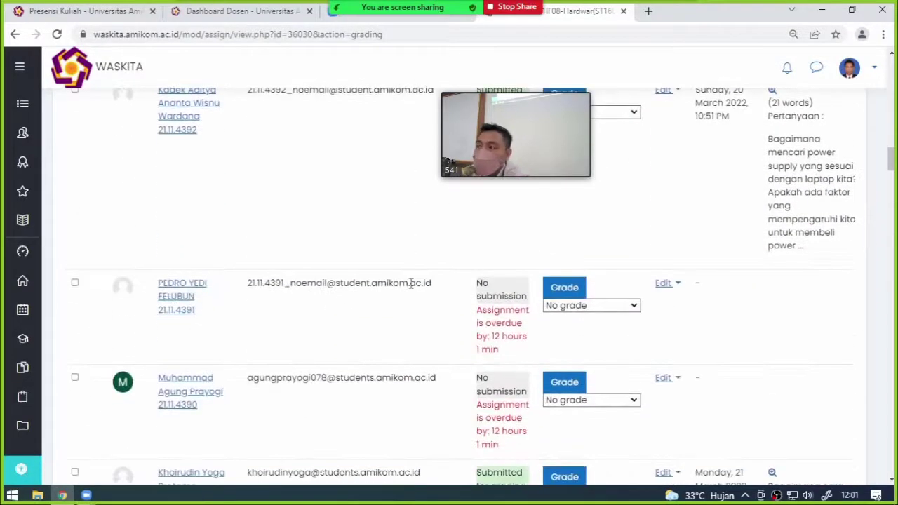
scroll(411, 283, down, 2)
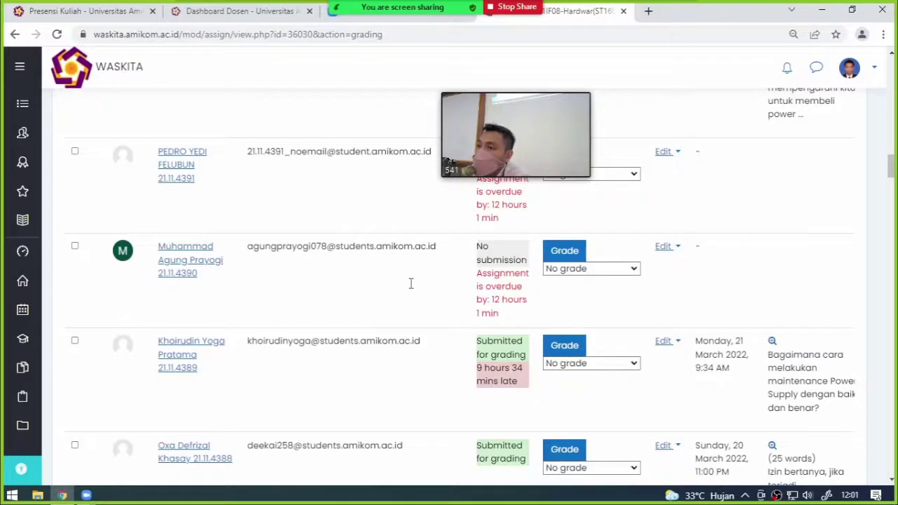
scroll(411, 283, down, 1)
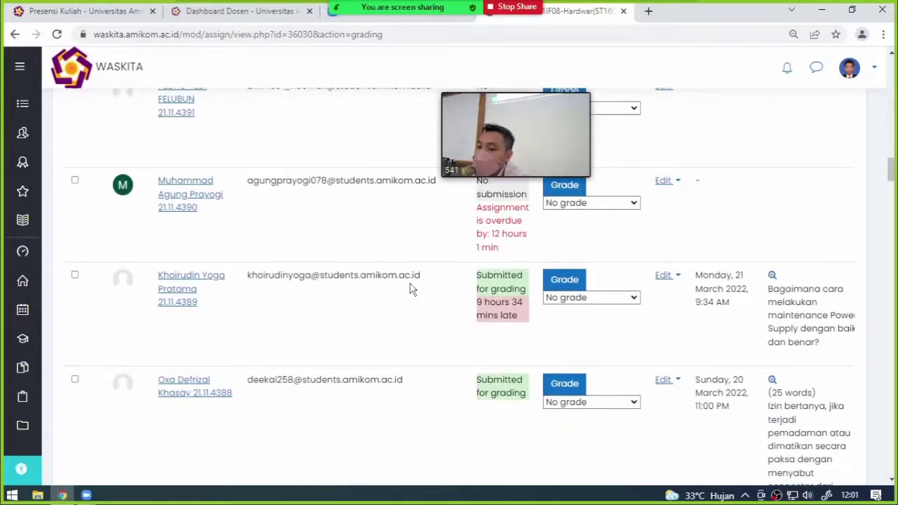
scroll(411, 290, down, 1)
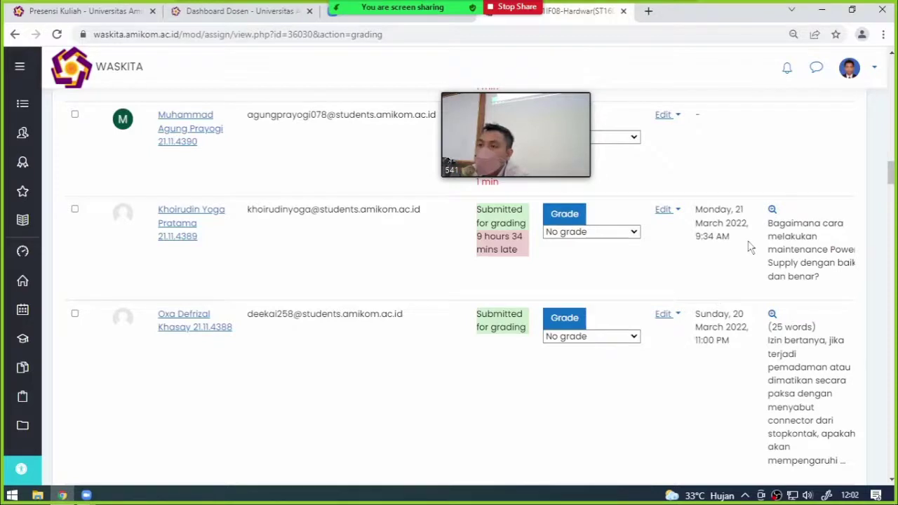
scroll(751, 247, down, 2)
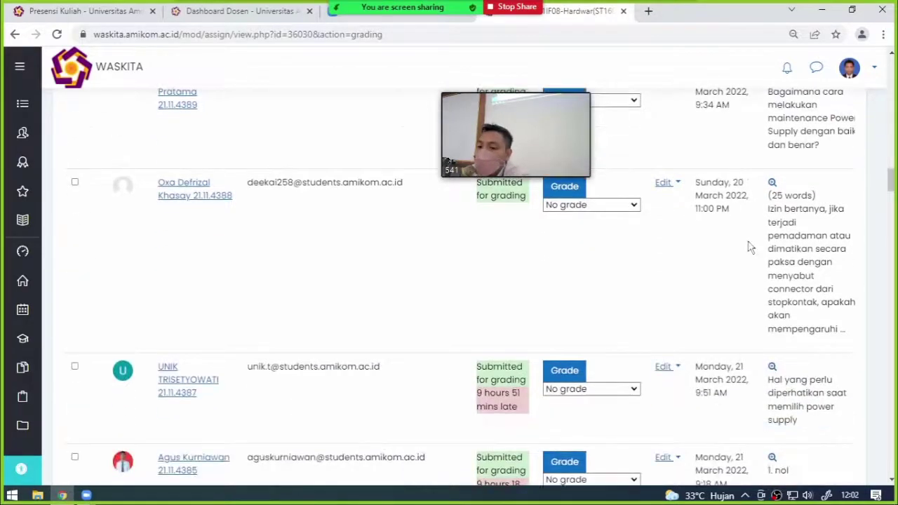
- Continue down the Power Supply submissions to the question on why a power supply has a fan, highlighting its text while discussing it
scroll(750, 247, down, 2)
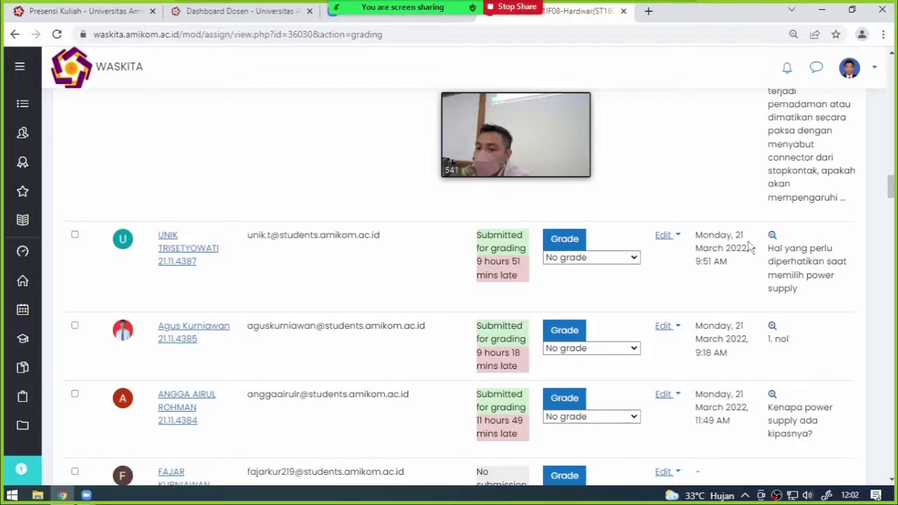
scroll(751, 247, down, 2)
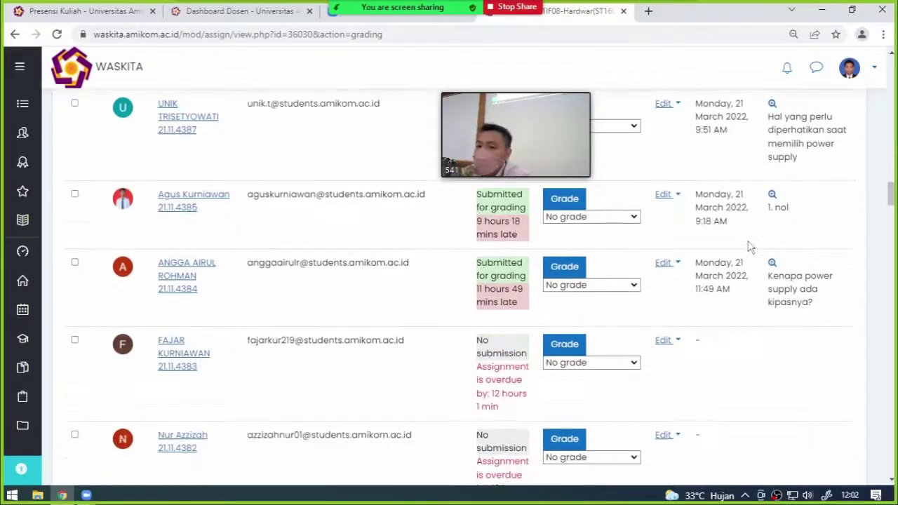
scroll(790, 160, up, 1)
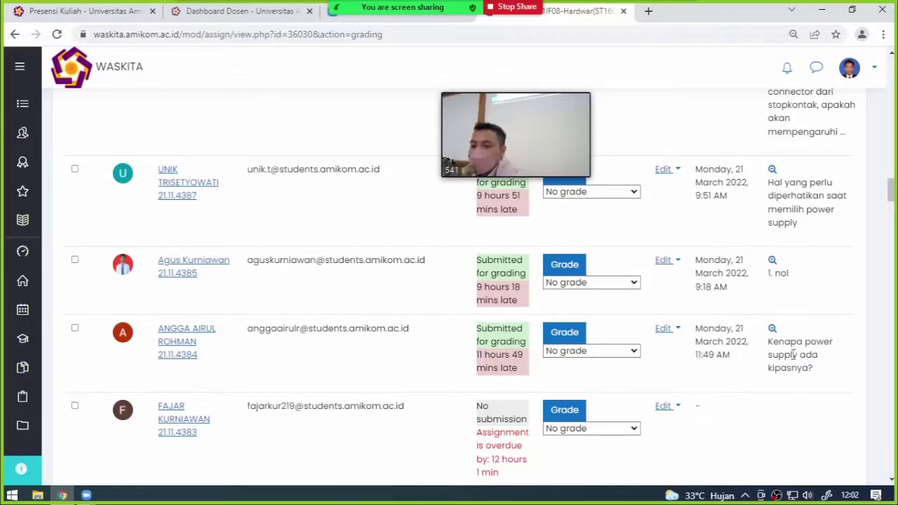
scroll(796, 348, down, 1)
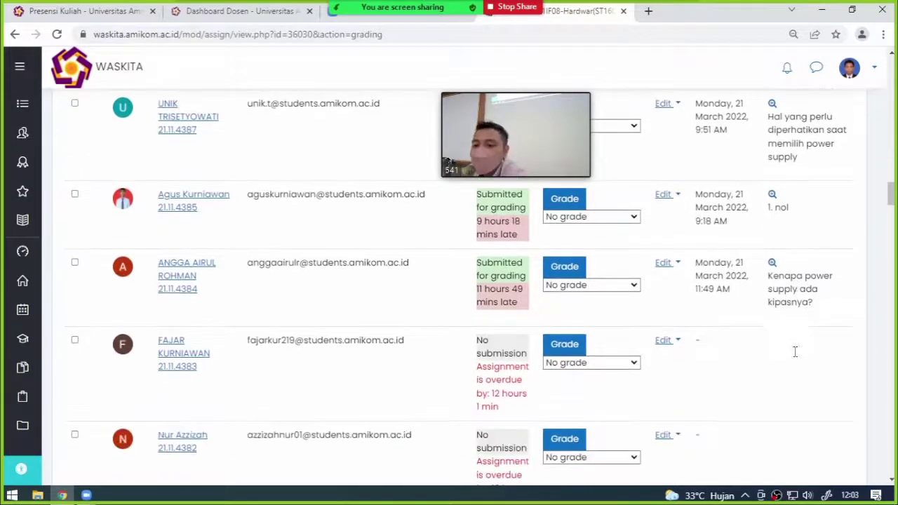
scroll(779, 295, down, 1)
drag(806, 234, 767, 211)
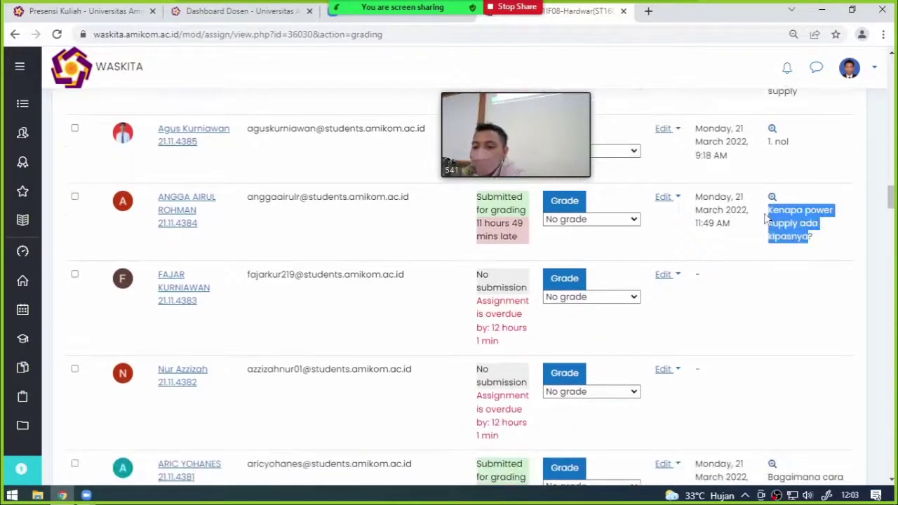
click(792, 277)
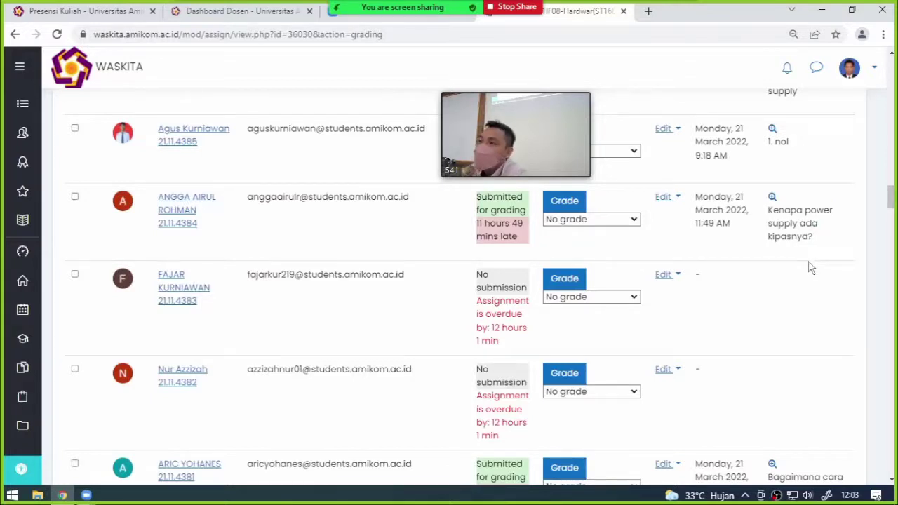
- Read the questions on choosing a good power supply and on 80+ white and bronze ratings, highlighting the ratings question
scroll(765, 228, down, 1)
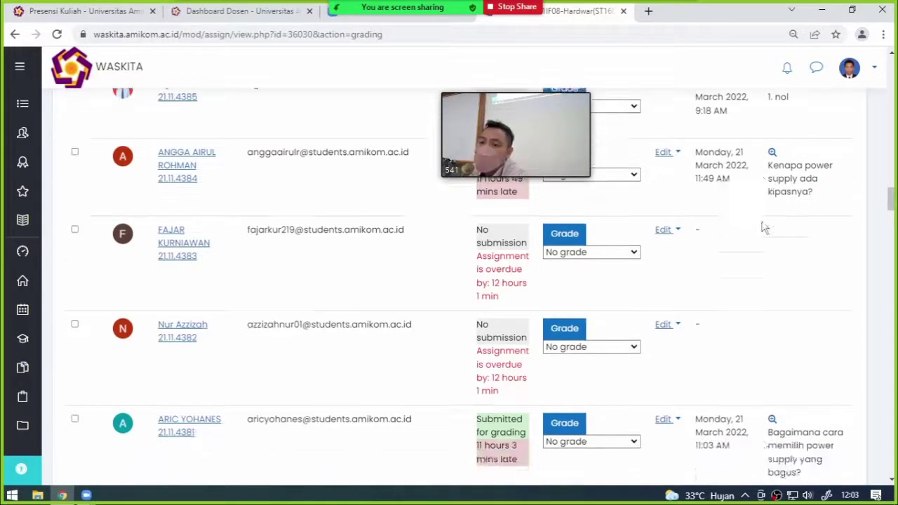
scroll(765, 228, down, 5)
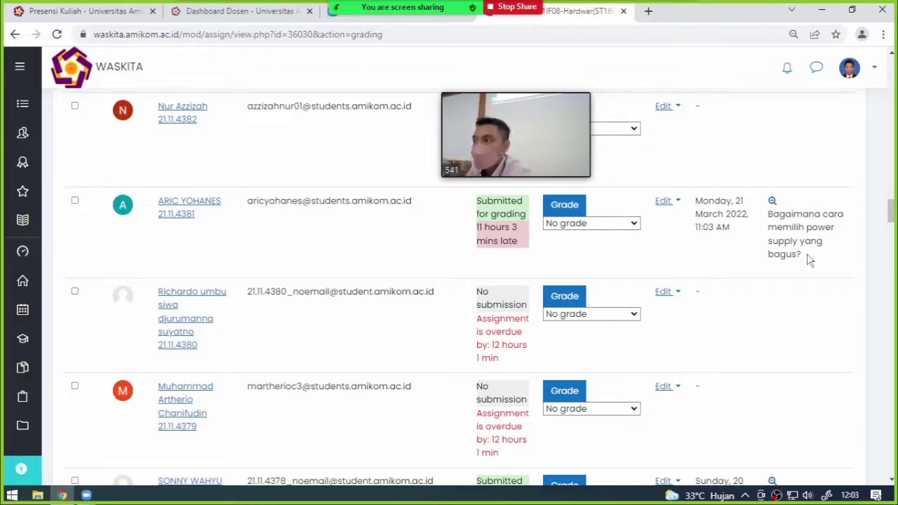
scroll(807, 259, down, 4)
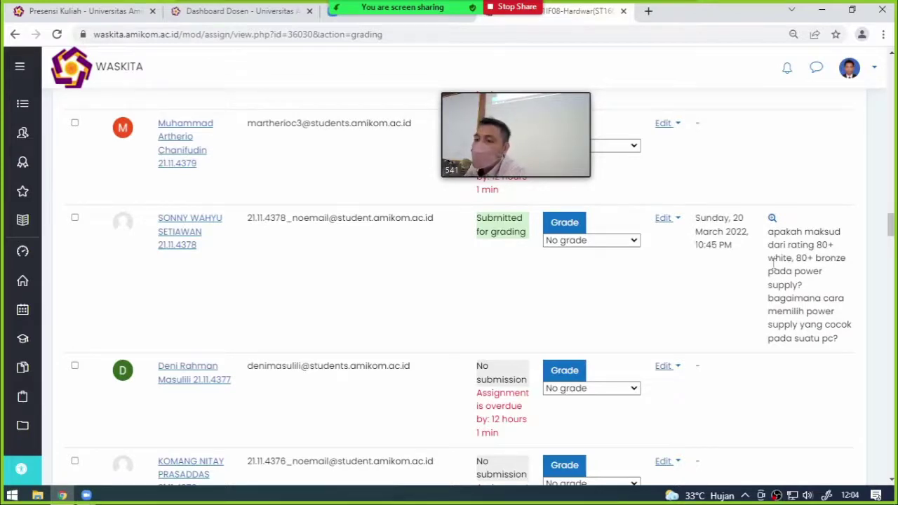
scroll(775, 245, down, 1)
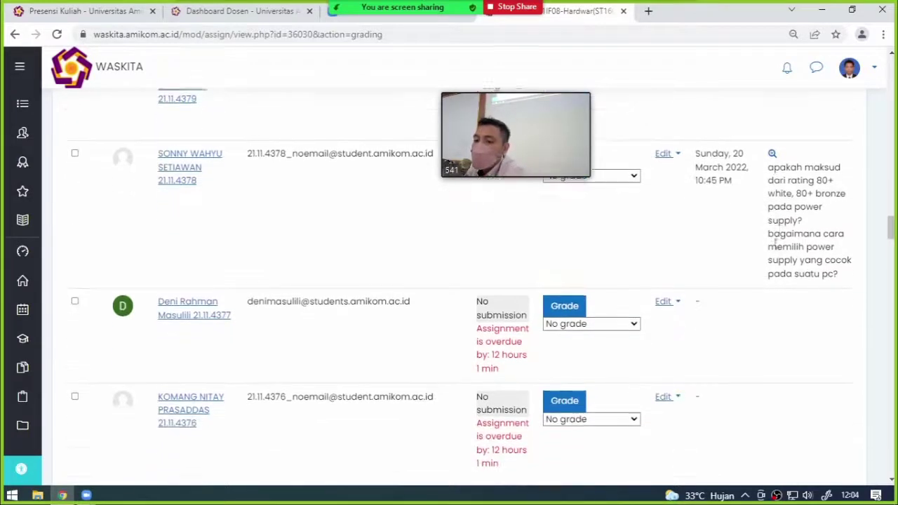
double_click(772, 166)
click(770, 165)
drag(769, 166, 845, 283)
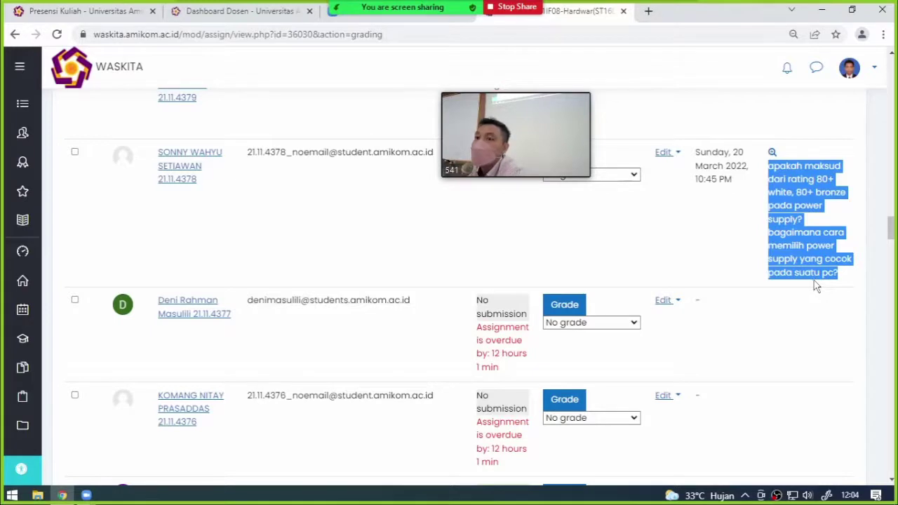
click(831, 231)
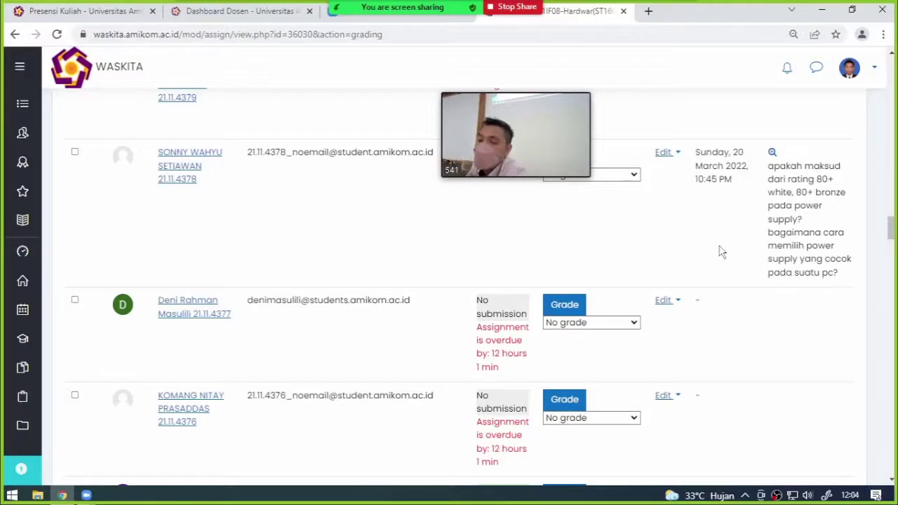
- Read the questions on burnt cables, 80+ bronze, silver and gold levels, and causes of damage, and highlight the one on making a PSU last
scroll(722, 251, down, 5)
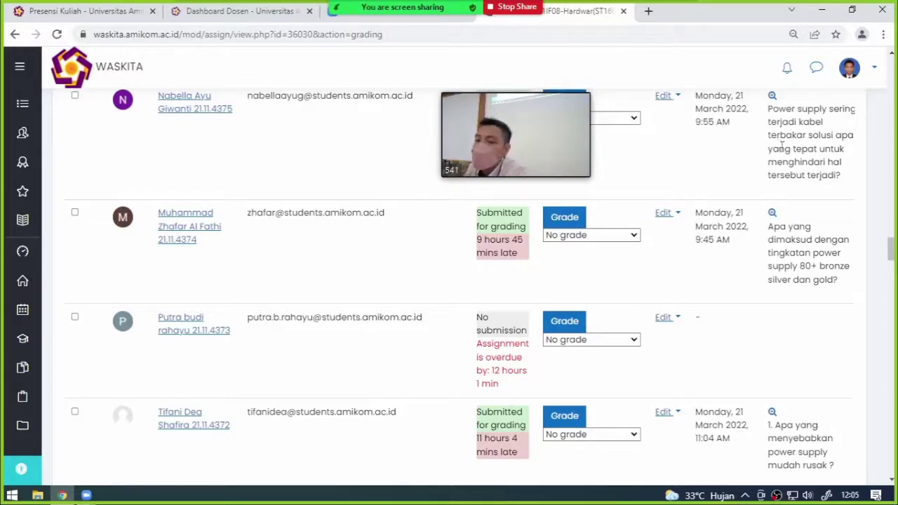
scroll(785, 251, down, 1)
scroll(785, 250, down, 4)
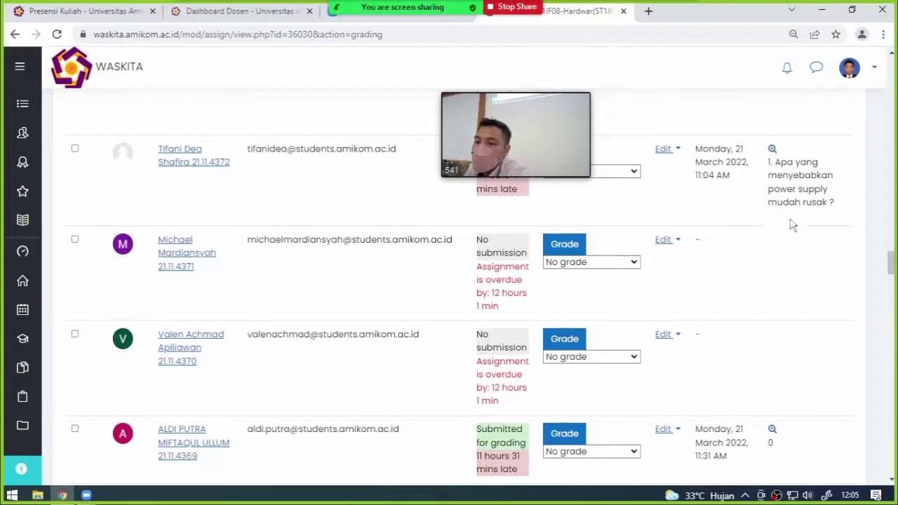
scroll(798, 199, down, 2)
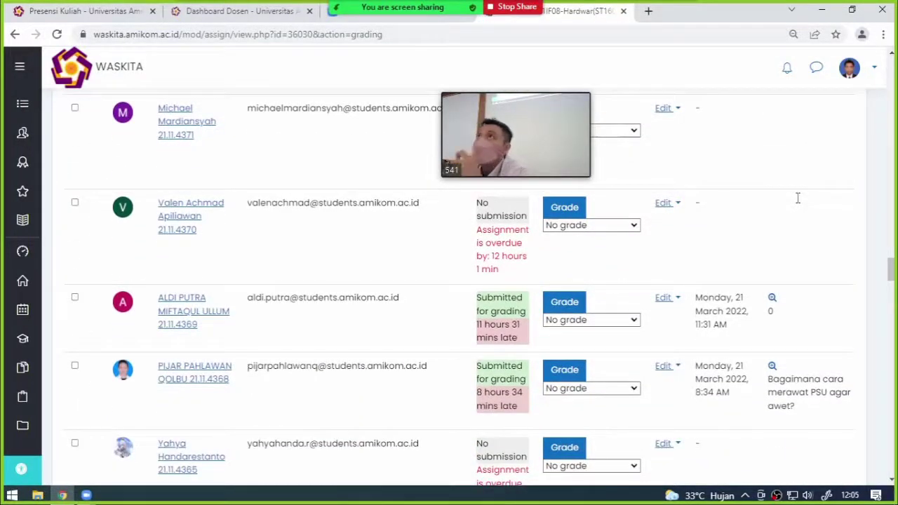
scroll(798, 198, down, 2)
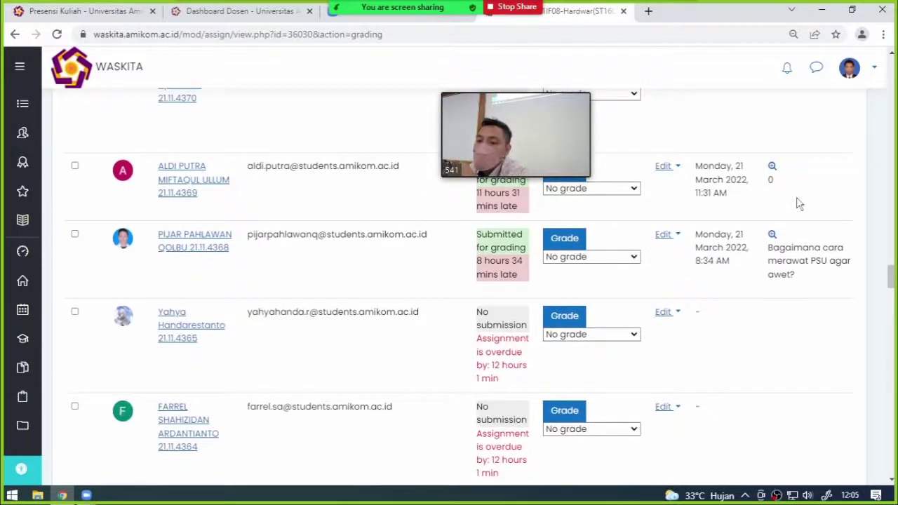
scroll(798, 204, down, 2)
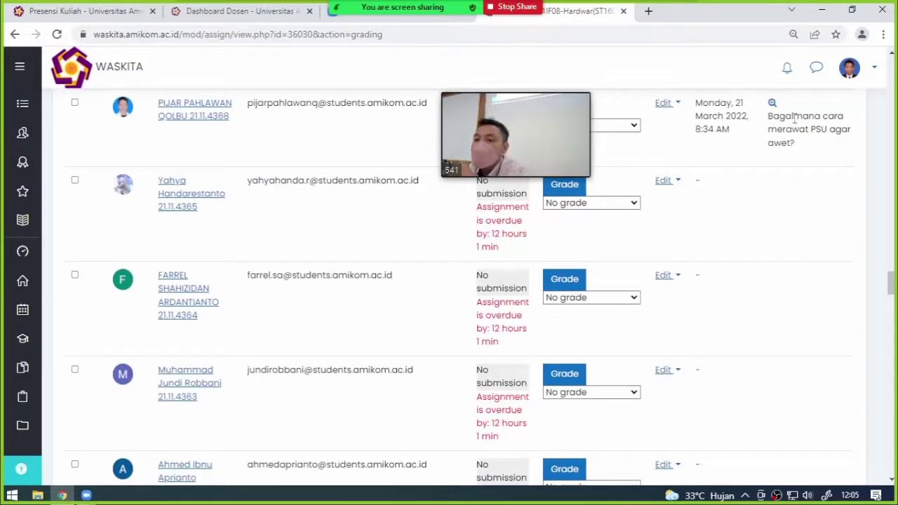
drag(799, 146, 763, 126)
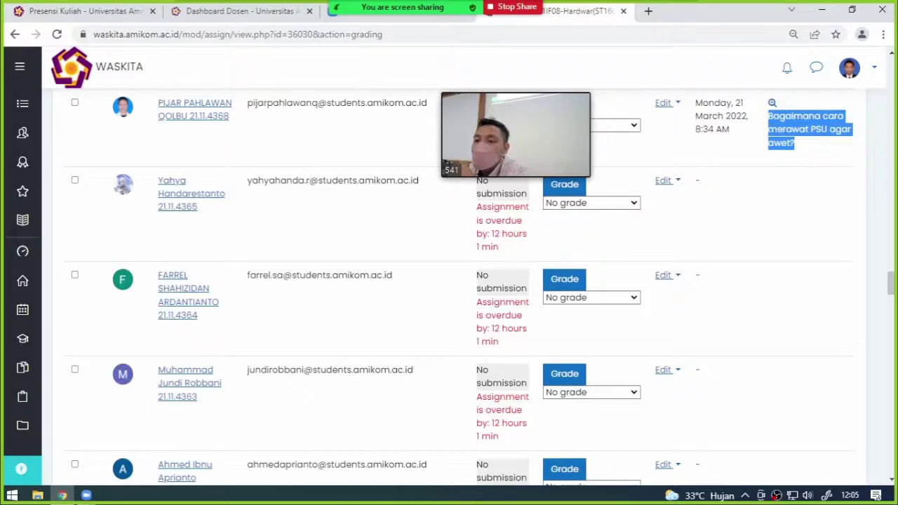
click(799, 148)
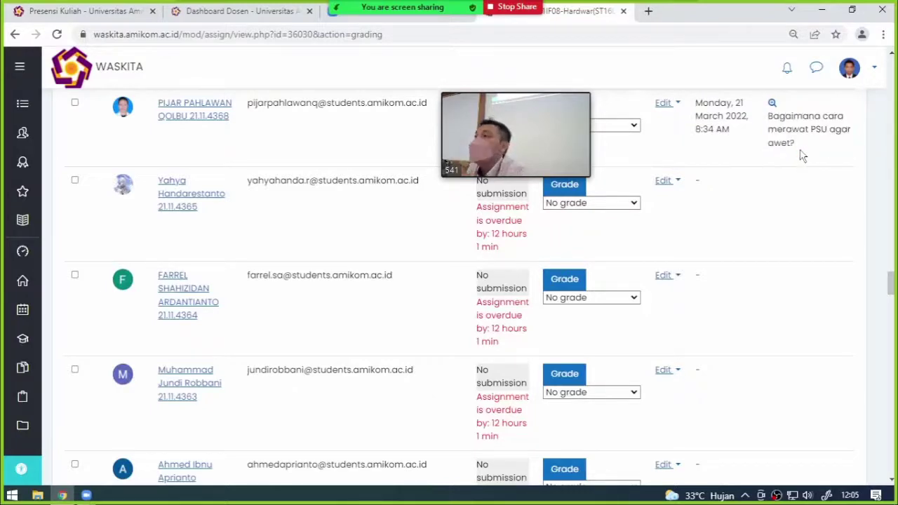
- Read the questions on a power supply's bad effects on a computer, the importance of 80+ certification, and power supply functions and types
scroll(782, 147, down, 2)
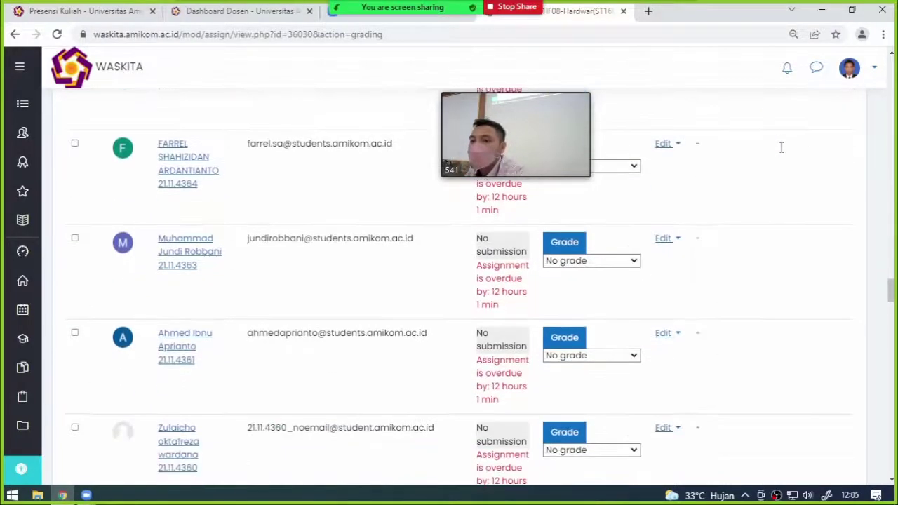
scroll(781, 147, down, 7)
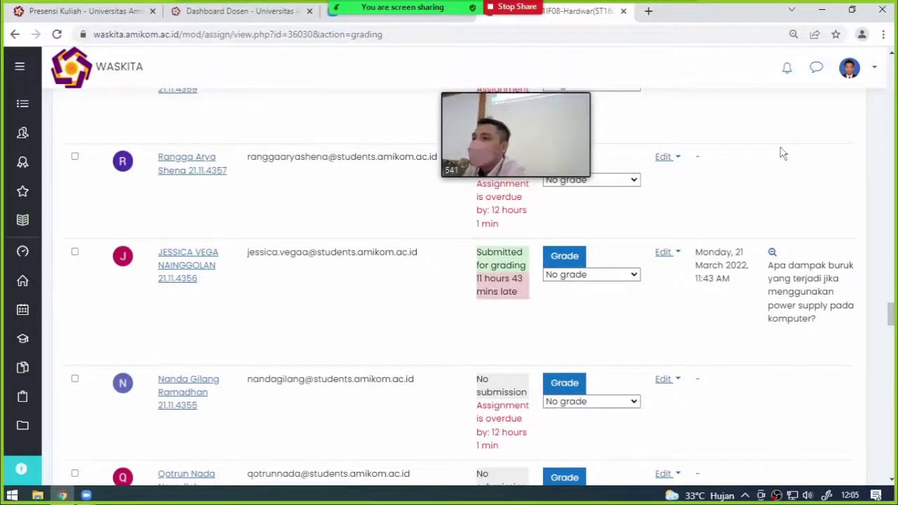
scroll(784, 153, down, 1)
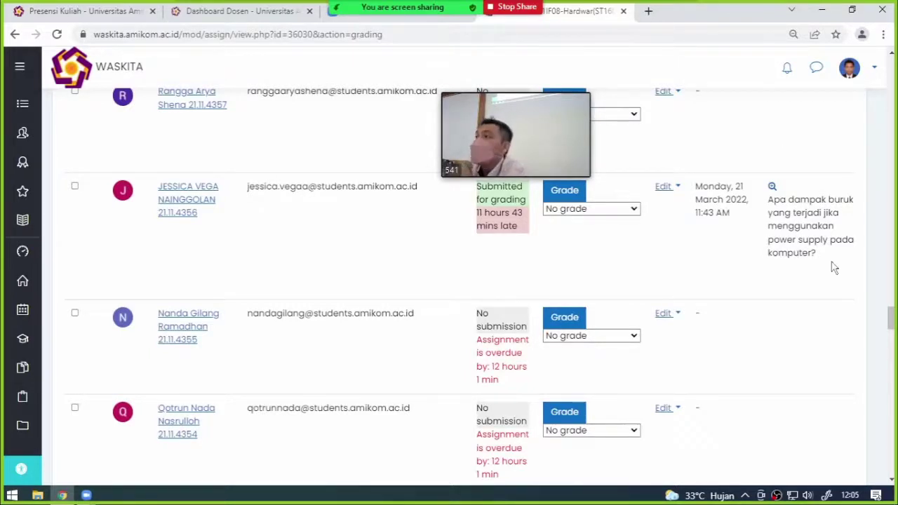
scroll(825, 258, down, 5)
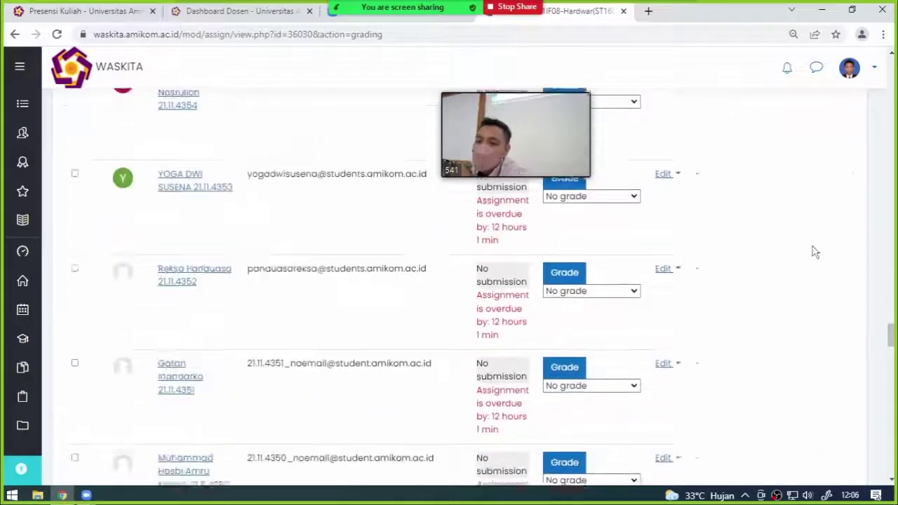
scroll(814, 252, down, 10)
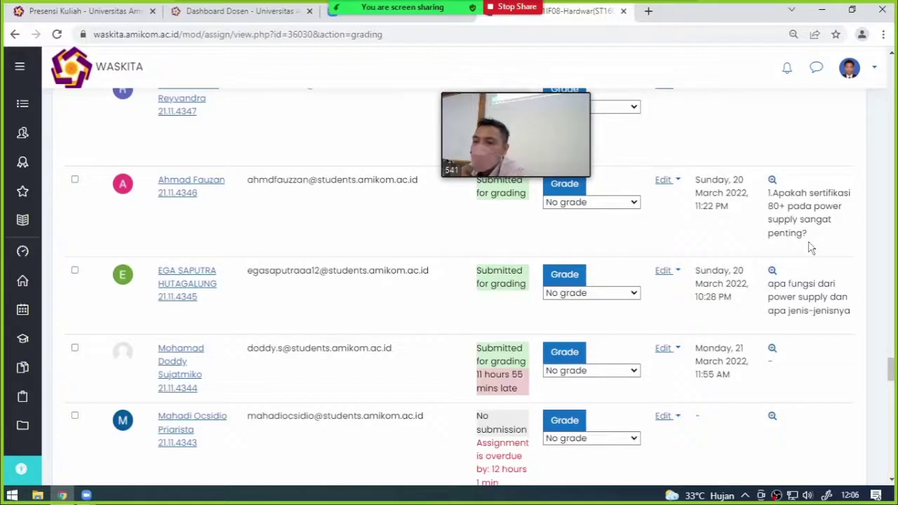
scroll(809, 247, down, 1)
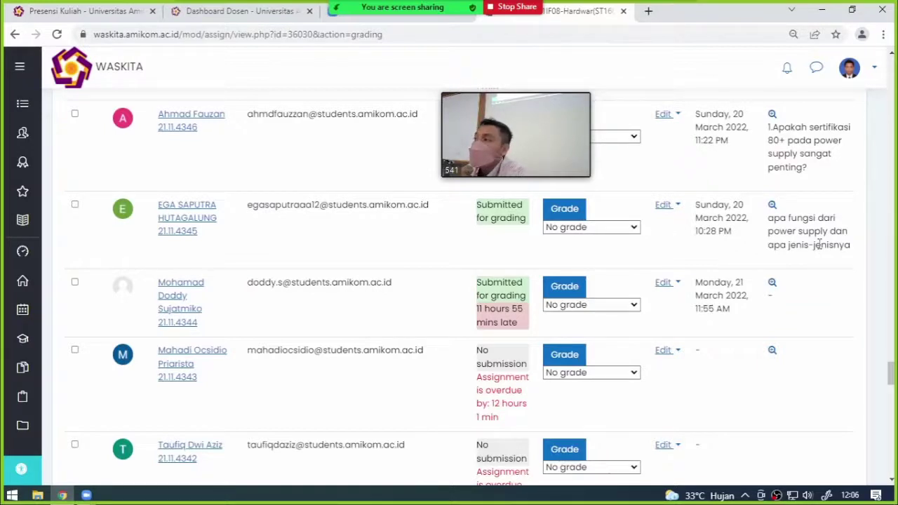
scroll(819, 244, down, 1)
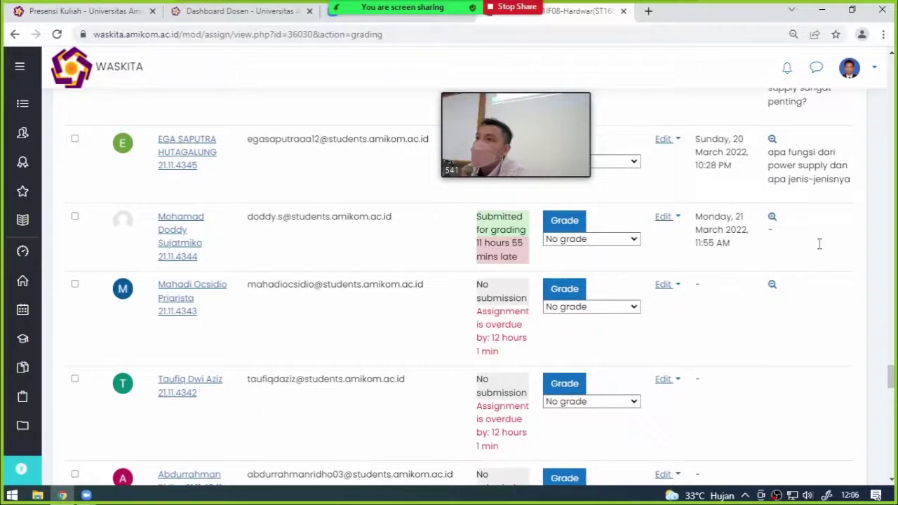
- Read the question on how a power supply works and check the remaining submissions through the end of the list
scroll(814, 239, down, 10)
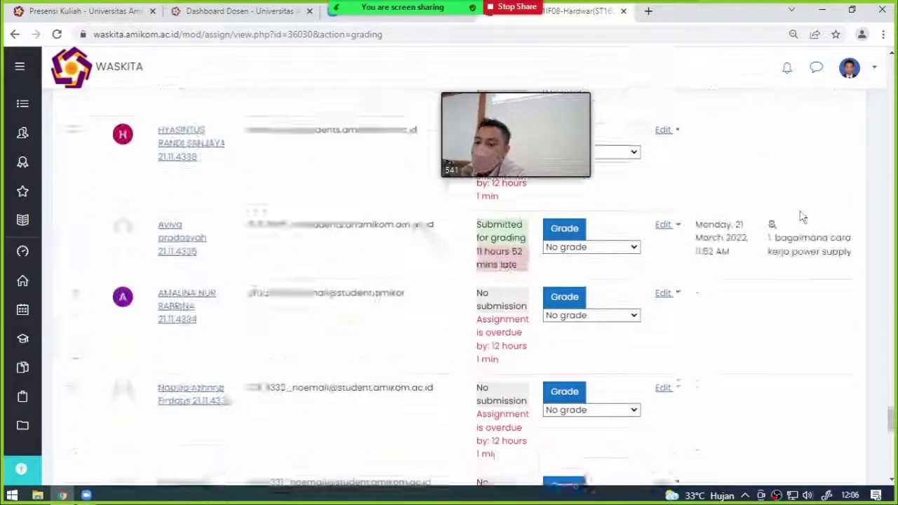
scroll(804, 238, down, 3)
scroll(803, 239, up, 2)
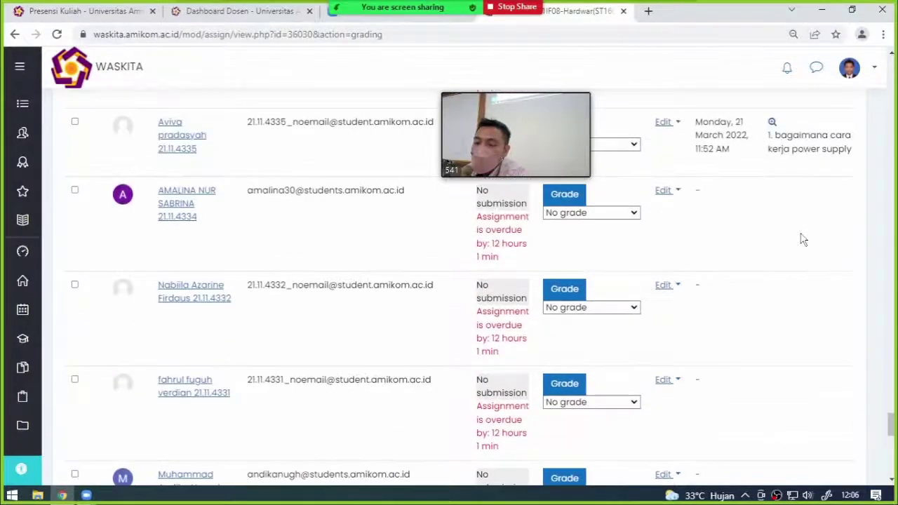
scroll(804, 239, down, 5)
scroll(803, 240, up, 3)
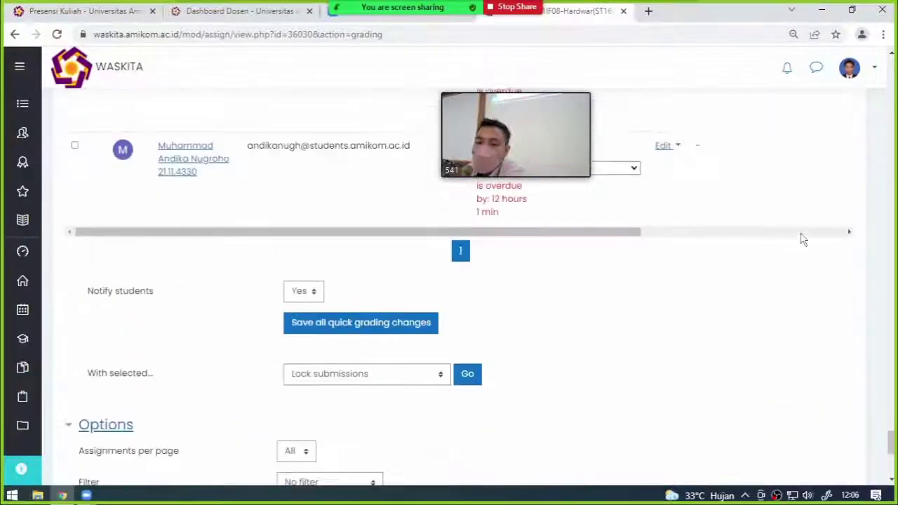
scroll(804, 239, up, 4)
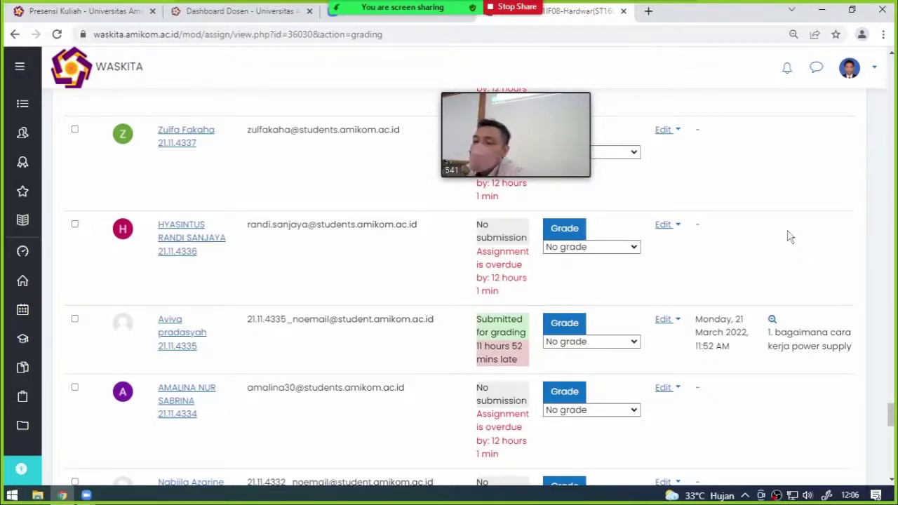
scroll(772, 259, down, 6)
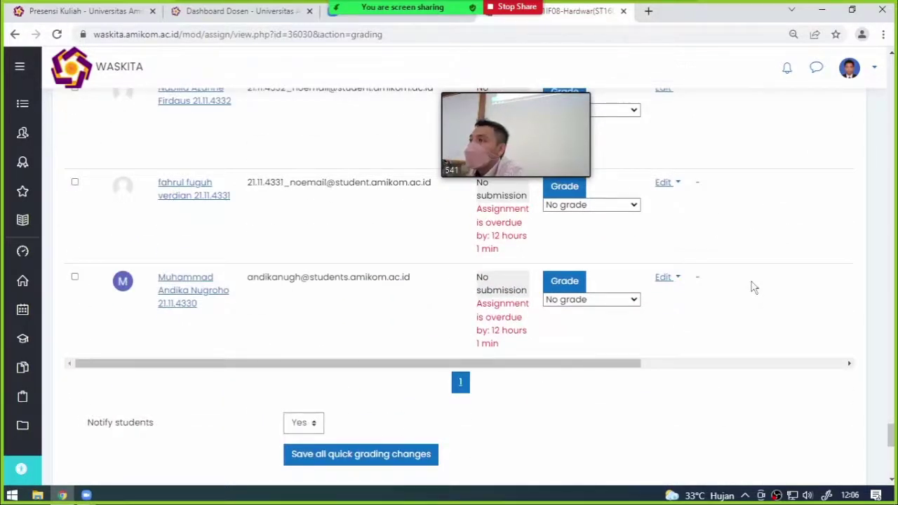
- Stop the screen recording of the class session
click(777, 496)
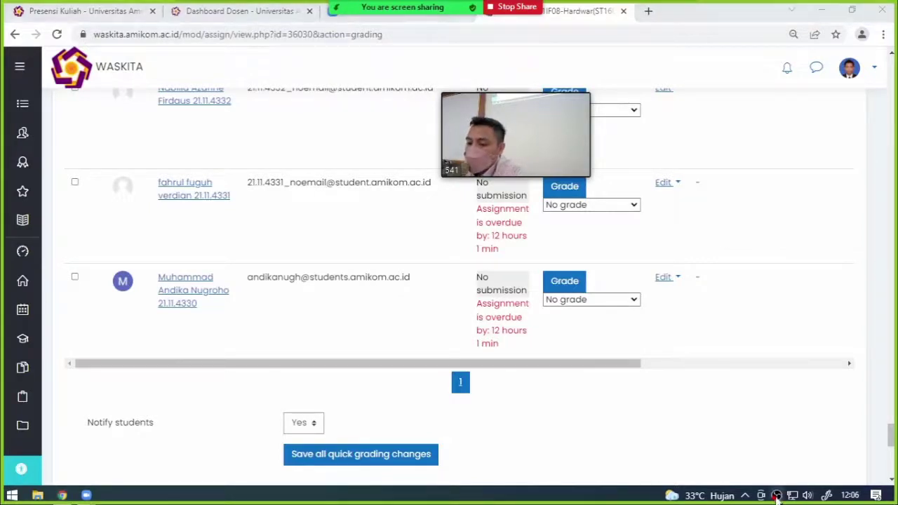
click(839, 400)
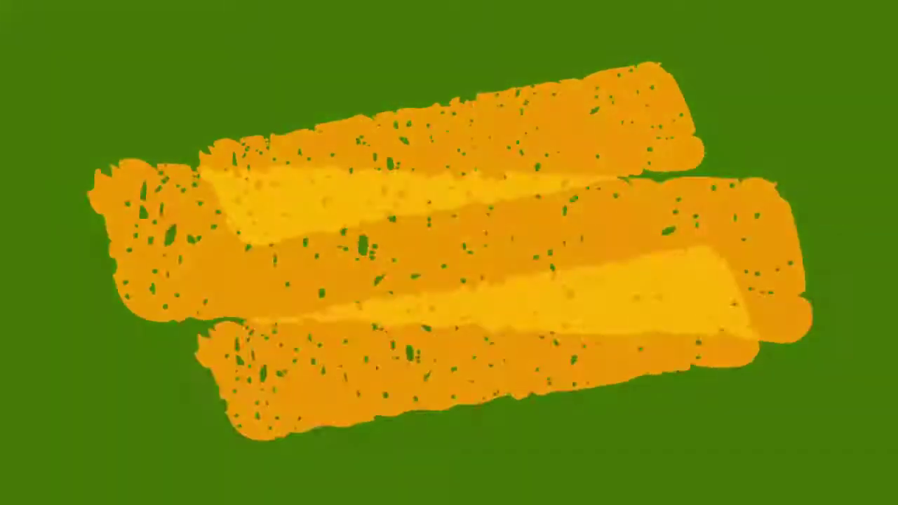